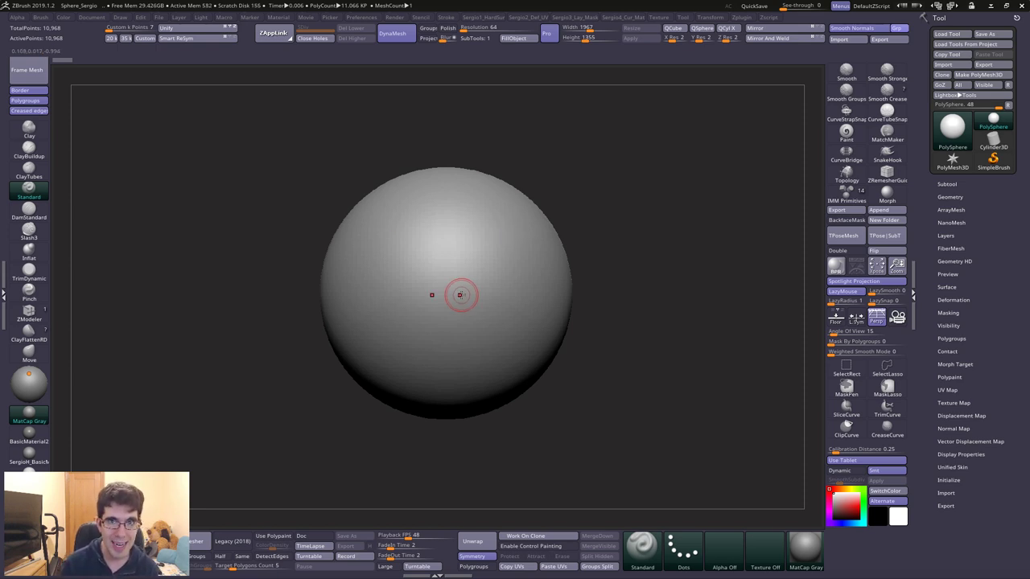
- Replace the sphere with a QCube rebuilt at resolution 1 per side, showing polygroup colours
ctrl+right_drag(480, 276, 505, 298)
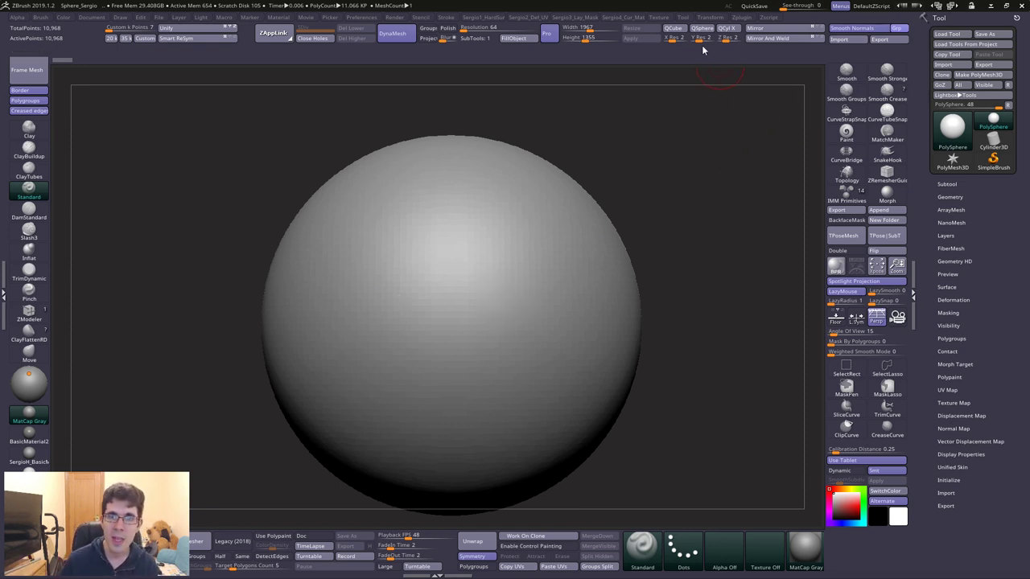
click(673, 29)
drag(451, 322, 466, 283)
key(shift+f)
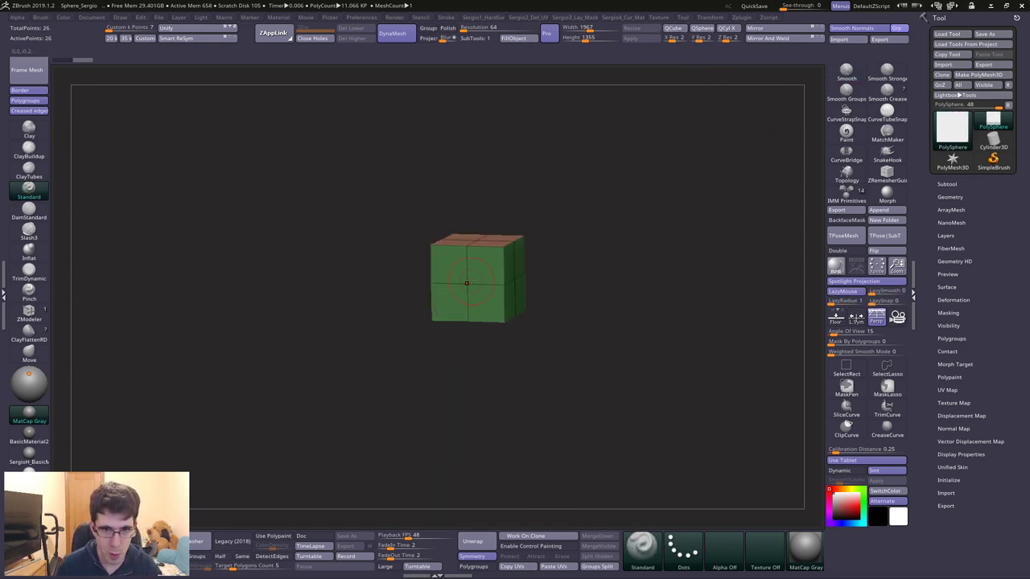
ctrl+right_drag(466, 283, 505, 368)
mouse_move(591, 340)
alt+right_down()
mouse_move(540, 322)
mouse_move(611, 266)
alt+right_up()
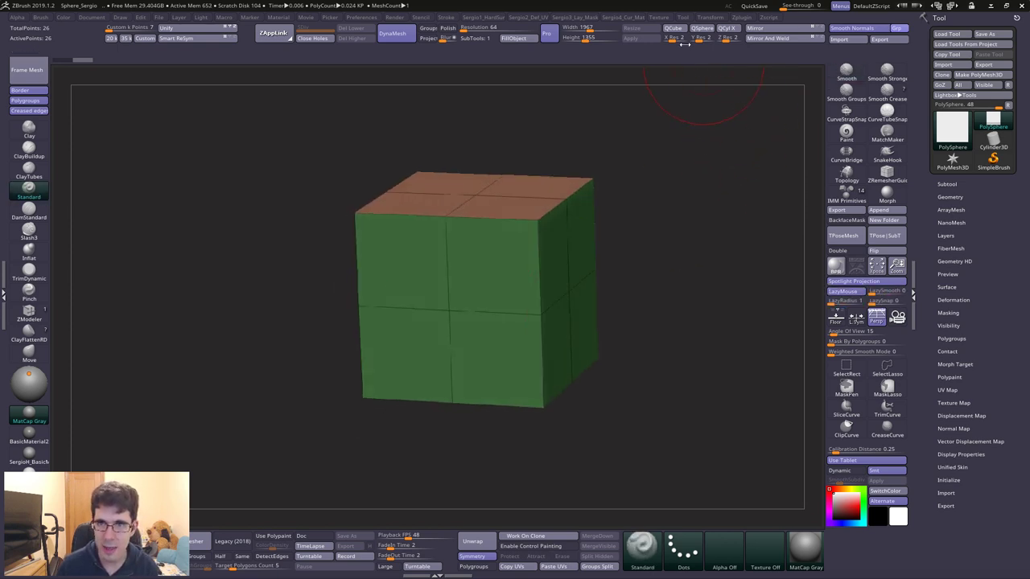
mouse_move(684, 42)
mouse_down()
mouse_move(666, 42)
mouse_move(720, 42)
mouse_up()
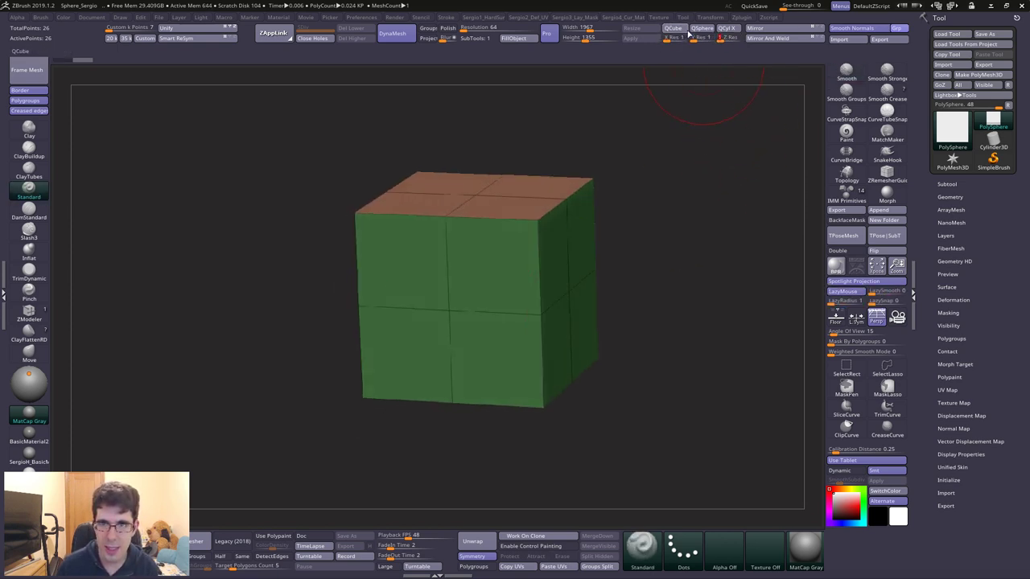
click(674, 29)
right_drag(506, 281, 563, 241)
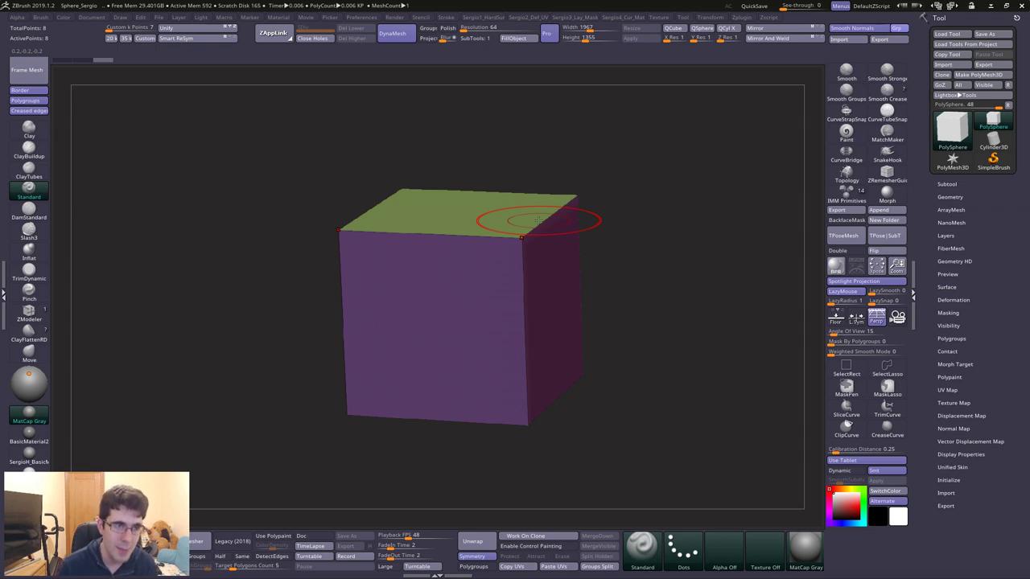
- Preview the cube subdivided with Ctrl+D, then return to the 8-point base cube with polygroups shown
mouse_move(537, 219)
right_down()
mouse_move(515, 241)
mouse_move(523, 275)
right_up()
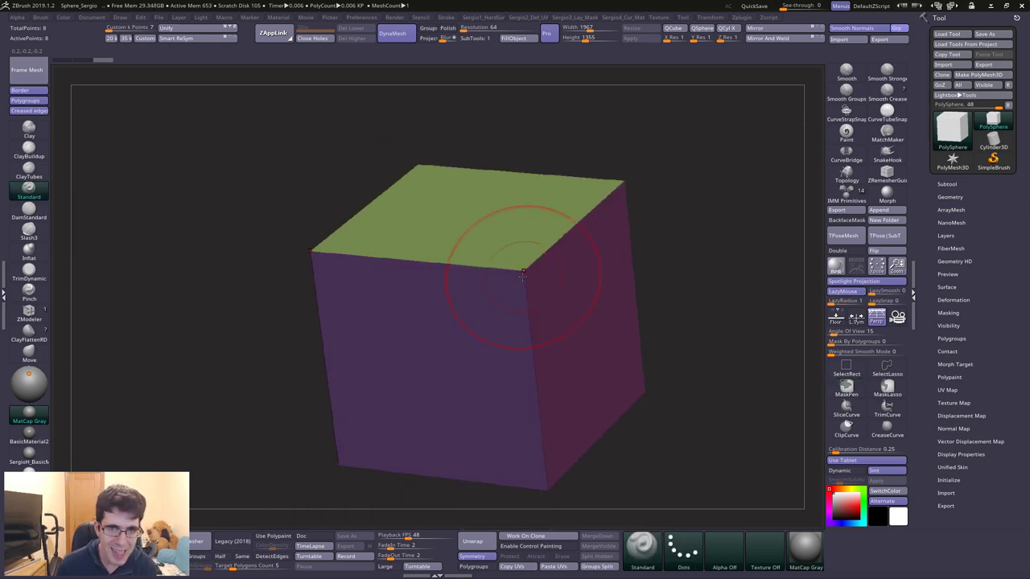
key(shift+f)
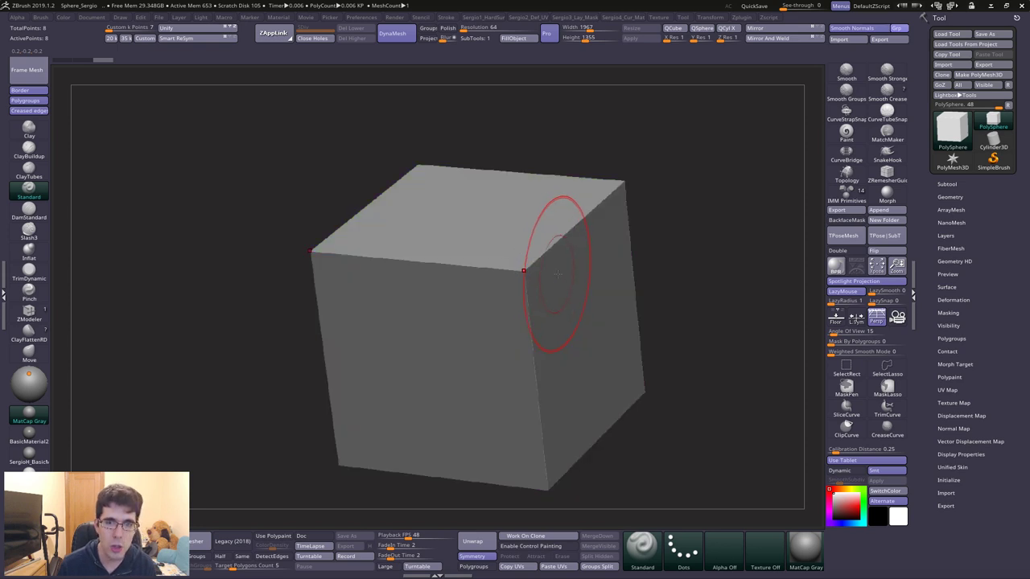
mouse_move(523, 275)
right_down()
mouse_move(668, 240)
mouse_move(651, 234)
right_up()
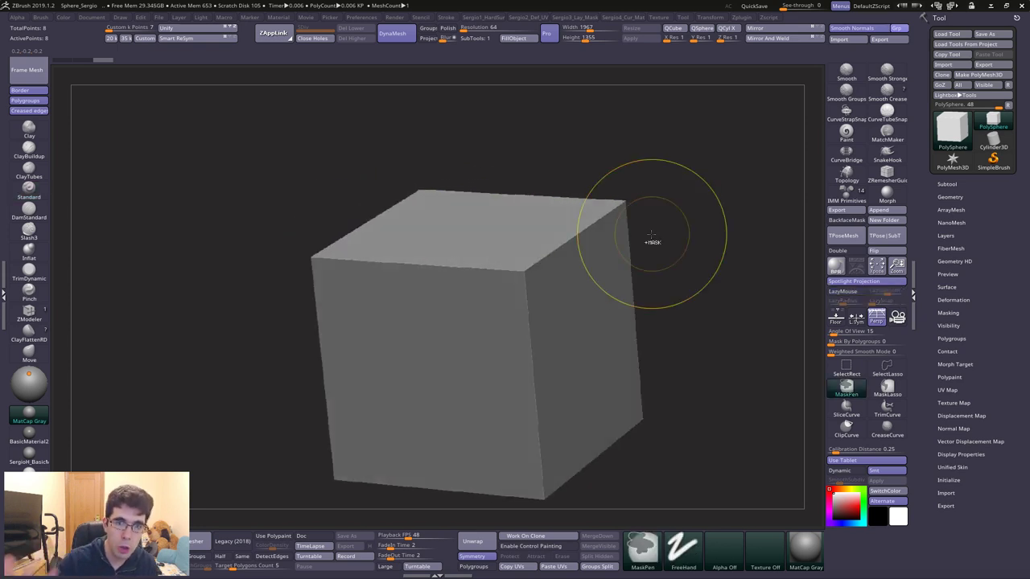
key(ctrl+d)
key(ctrl+d)
key(ctrl+d)
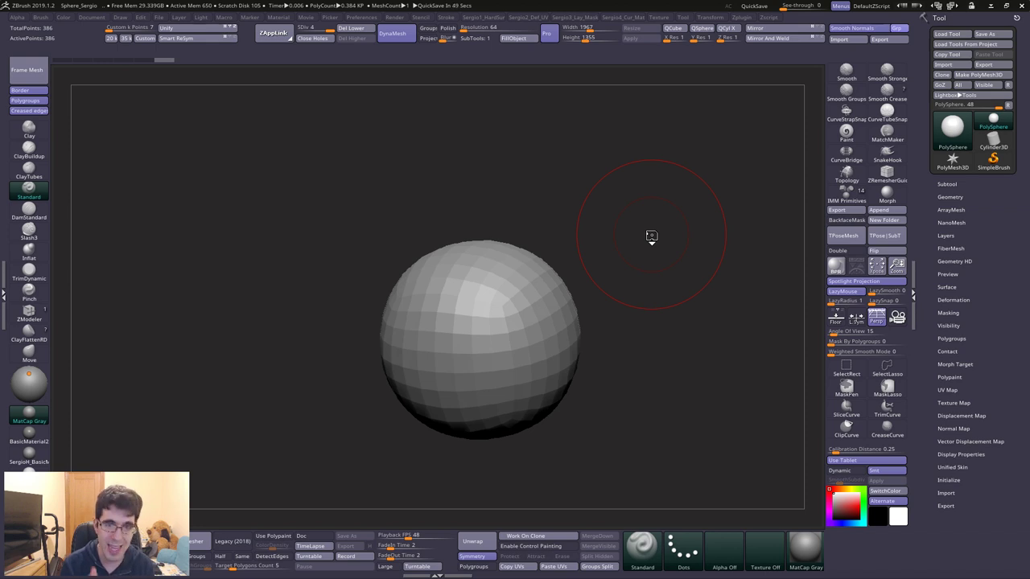
key(ctrl)
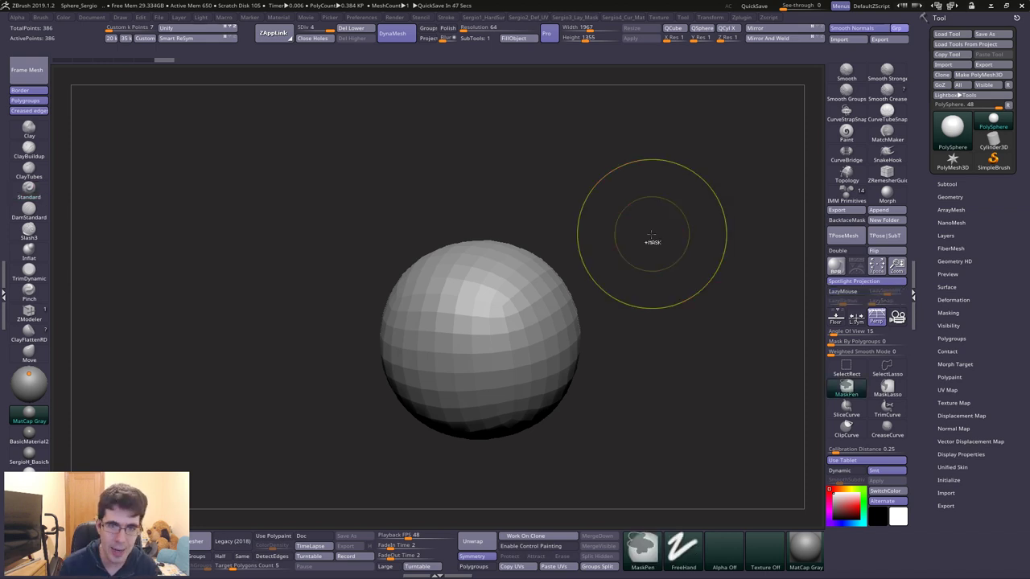
key(ctrl+z)
key(ctrl+z)
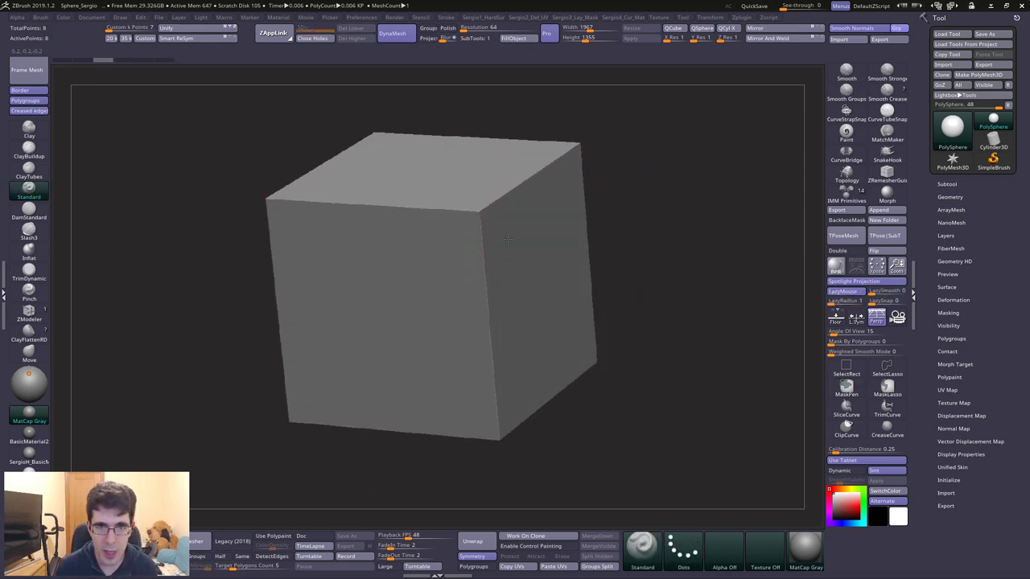
key(shift+f)
mouse_move(506, 238)
right_down()
mouse_move(436, 207)
mouse_move(448, 206)
mouse_move(391, 202)
right_up()
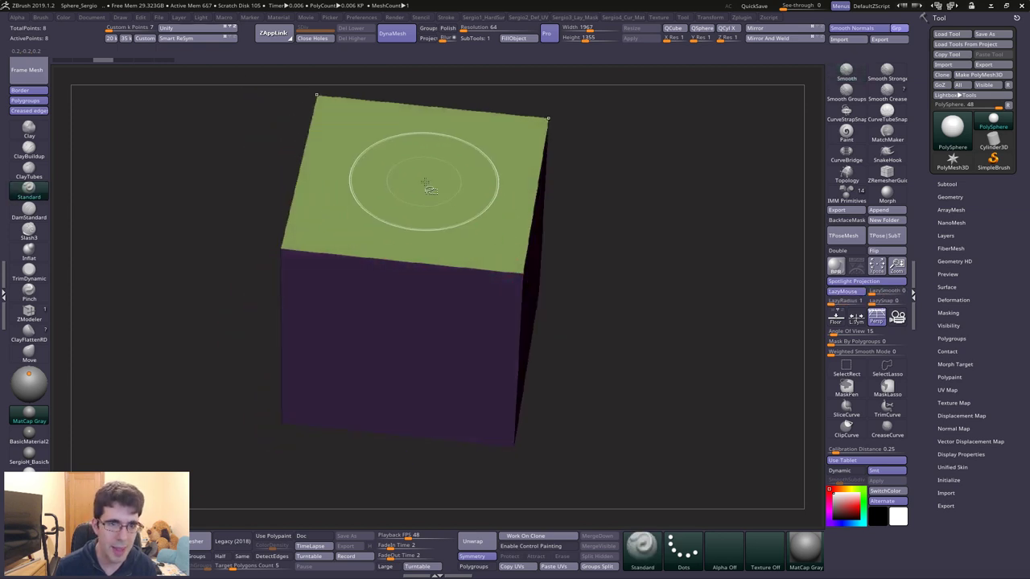
- Switch to the ZModeler brush and bring up its polygon actions over the top face
key(b)
key(z)
key(m)
key(space)
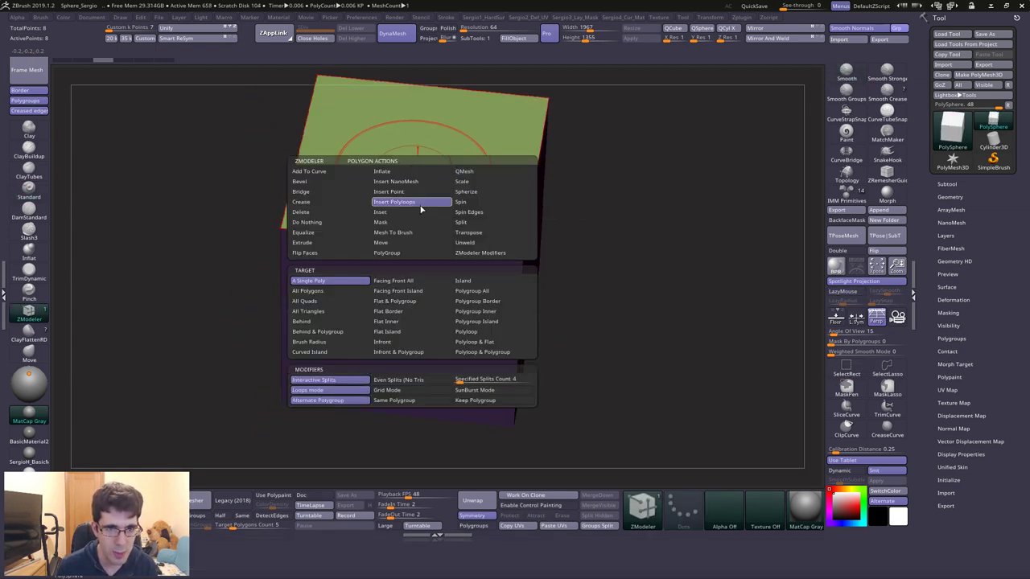
- Inset a polyloop into the top face and extrude the inner face upward into a smaller block
click(420, 209)
mouse_move(426, 165)
mouse_down()
mouse_move(473, 212)
mouse_move(430, 112)
mouse_up()
key(space)
click(346, 242)
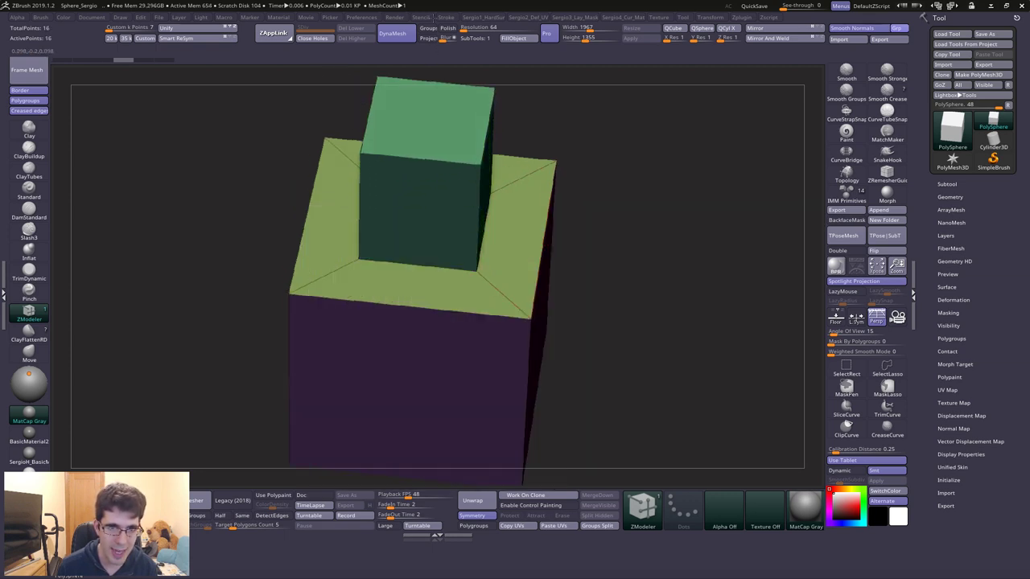
drag(627, 266, 772, 290)
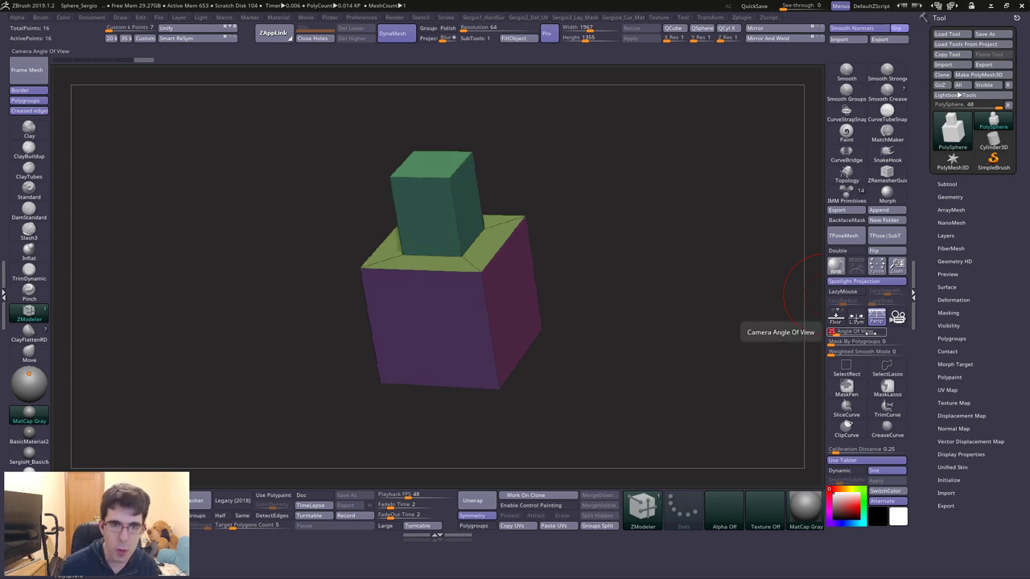
mouse_move(673, 252)
mouse_down()
mouse_move(509, 230)
mouse_move(547, 251)
mouse_move(576, 328)
mouse_up()
- Reselect the ZModeler brush and orbit the stacked blocks to a near-front view with polygroups hidden
key(b)
key(z)
key(m)
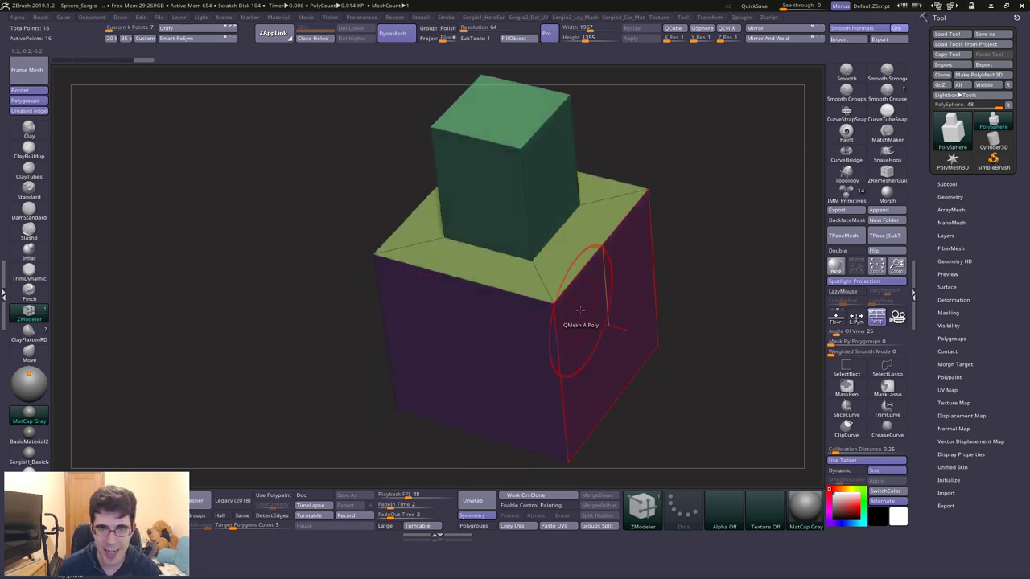
scroll(571, 326, up, 2)
scroll(555, 318, up, 2)
drag(562, 322, 563, 212)
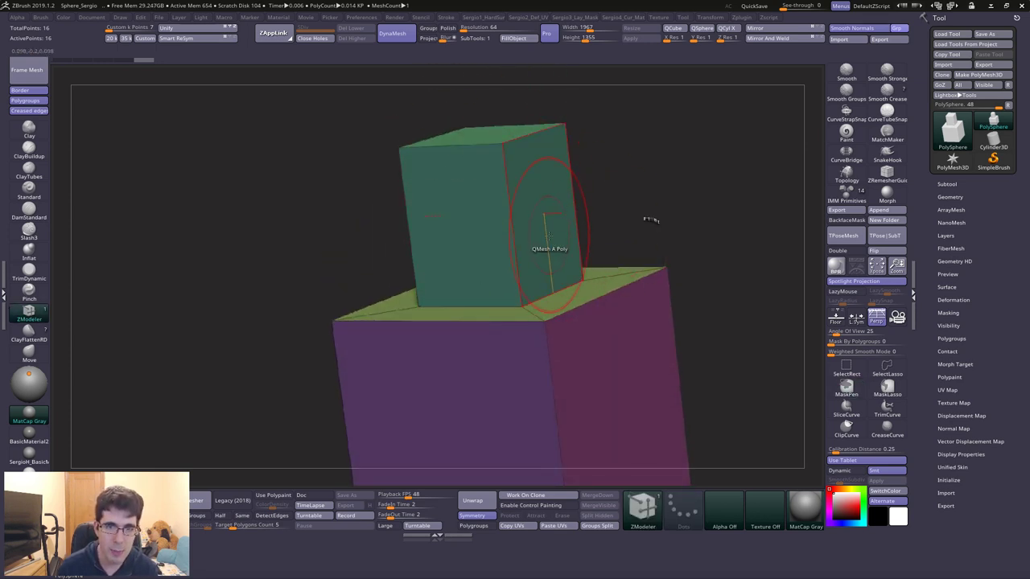
shift+drag(552, 248, 563, 314)
key(shift+f)
mouse_move(652, 259)
mouse_down()
mouse_move(617, 287)
mouse_move(648, 259)
mouse_up()
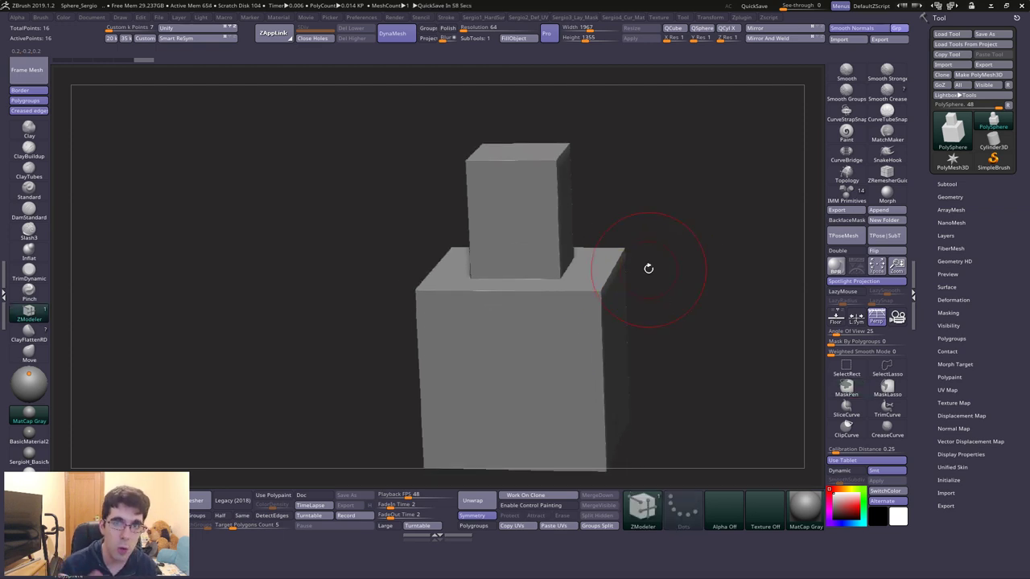
- Preview the stacked boxes subdivided, return to the base level, and isolate the lower box's top face
key(ctrl+d)
key(ctrl+d)
key(1)
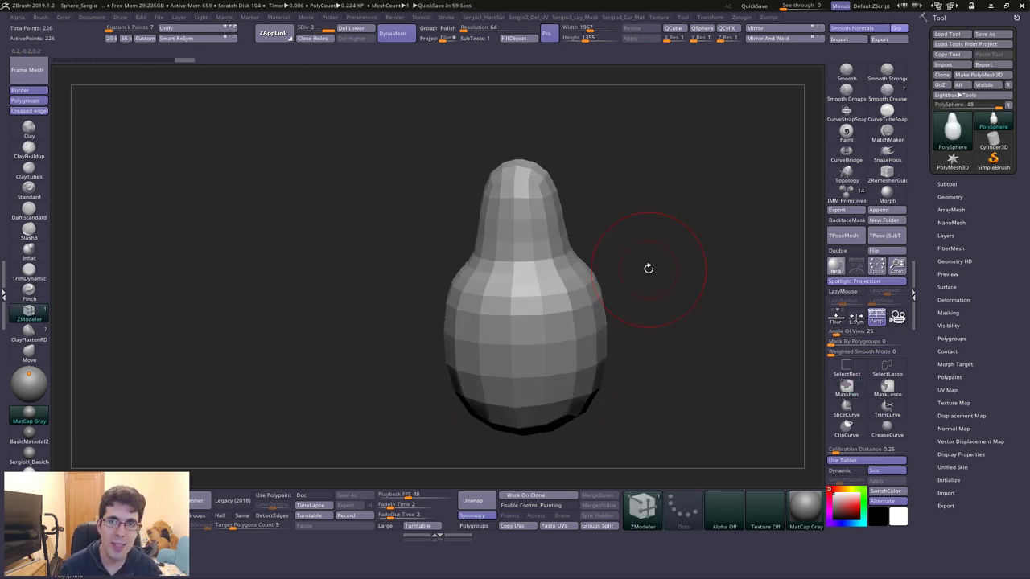
key(ctrl+z)
key(ctrl+z)
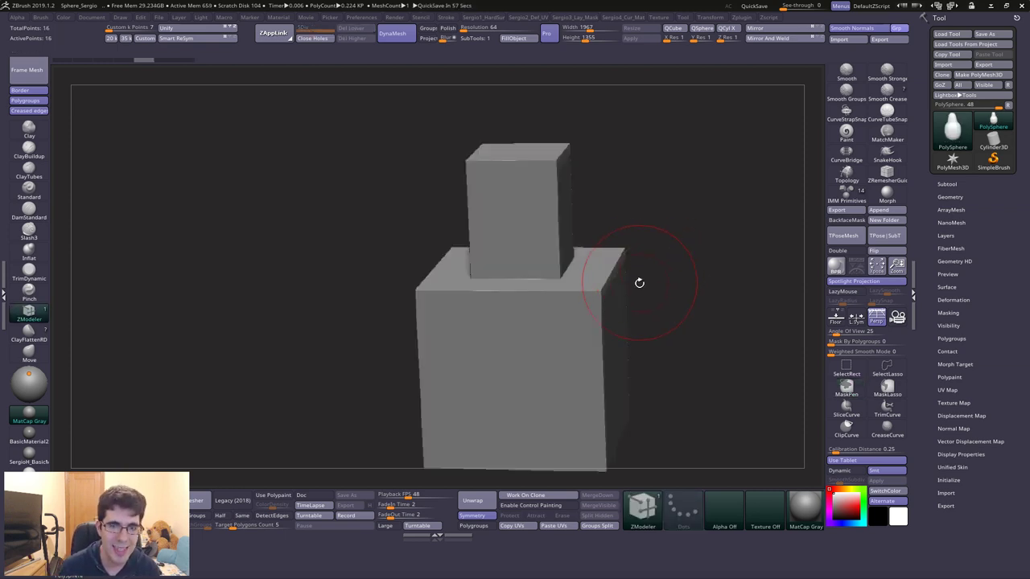
key(shift+f)
ctrl+right_drag(639, 283, 630, 289)
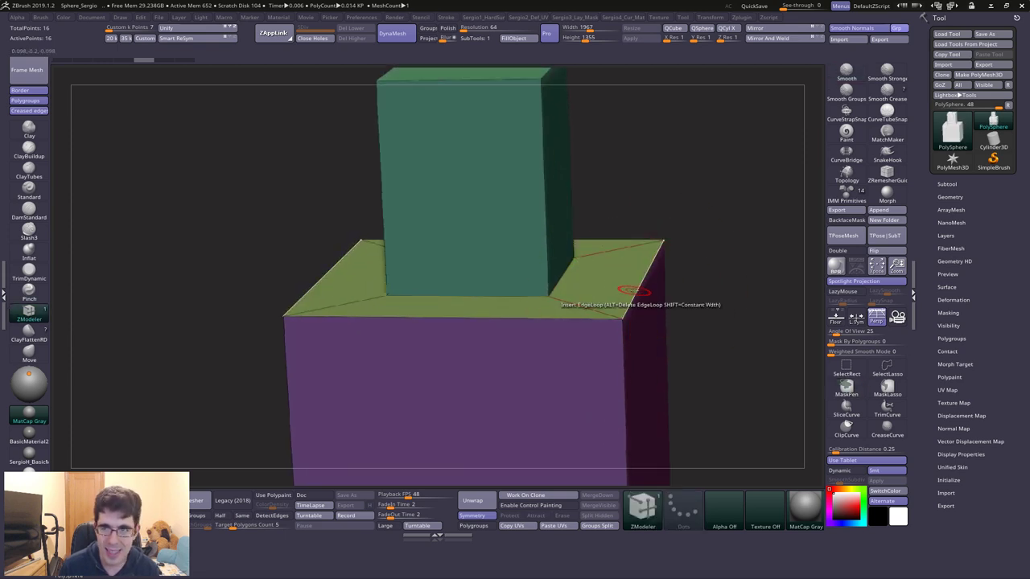
mouse_move(735, 306)
shift+mouse_down()
mouse_move(666, 258)
mouse_move(344, 354)
shift+mouse_up()
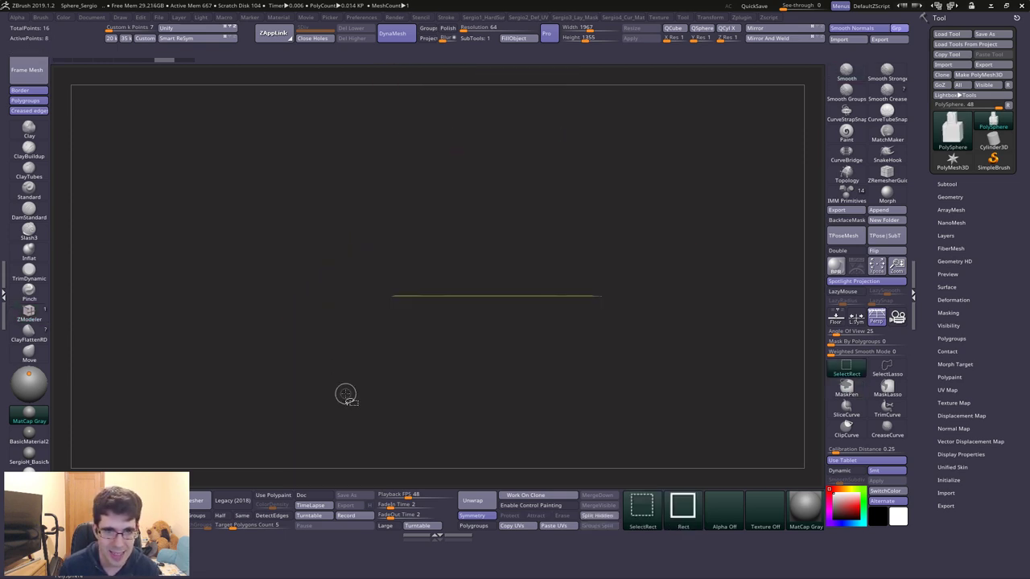
- Switch to the ZModeler brush and unhide the rest of the mesh
key(b)
key(z)
key(m)
ctrl+shift+click(345, 394)
mouse_move(538, 329)
right_down()
mouse_move(476, 299)
mouse_move(489, 299)
right_up()
- Preview two subdivision levels, then step back to the blocky base mesh with polygroups shown
key(ctrl+d)
key(ctrl+d)
key(shift+f)
key(ctrl+d)
mouse_move(598, 287)
ctrl+right_down()
mouse_move(598, 322)
mouse_move(593, 217)
ctrl+right_up()
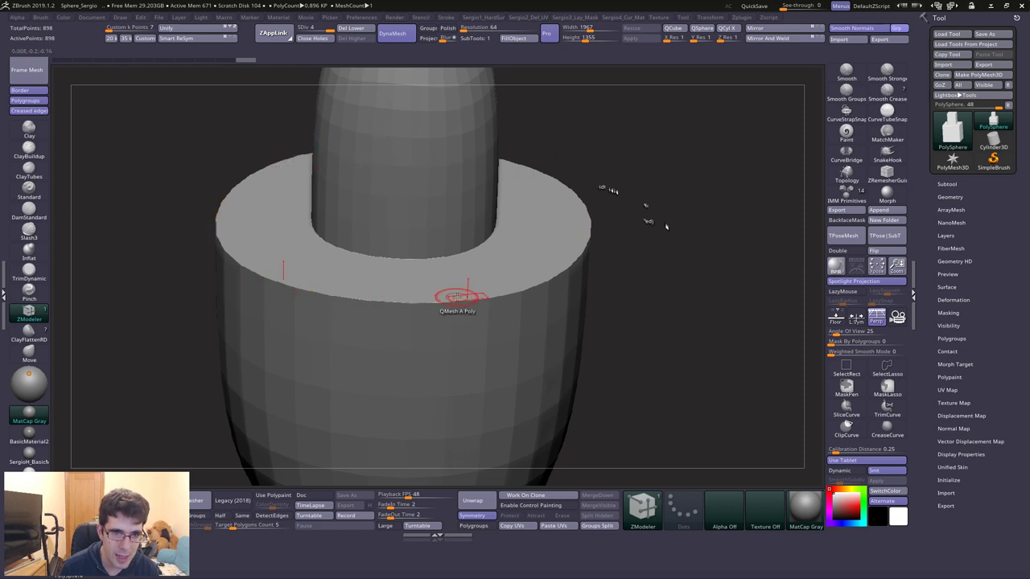
ctrl+right_drag(458, 296, 516, 306)
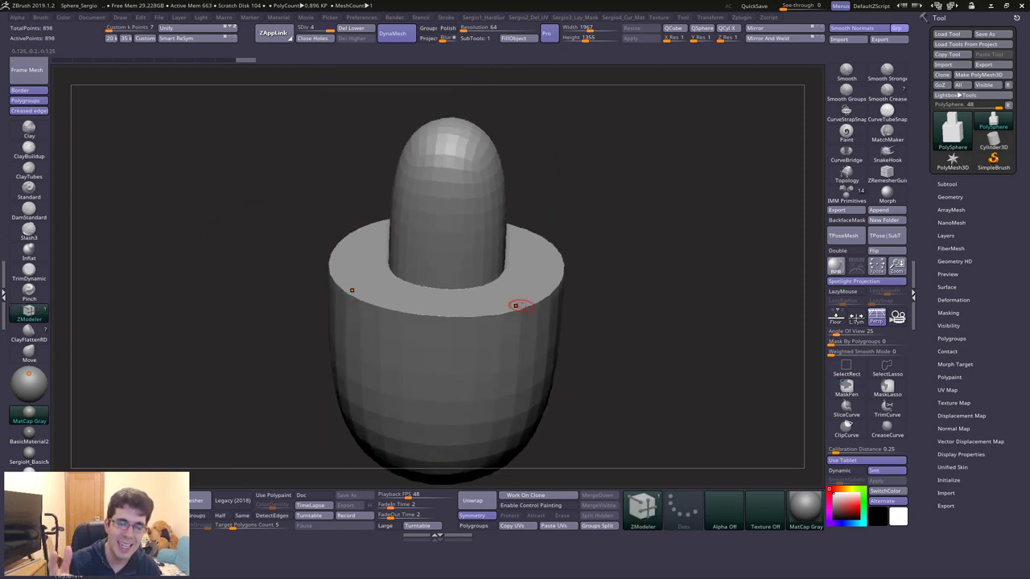
drag(515, 305, 517, 362)
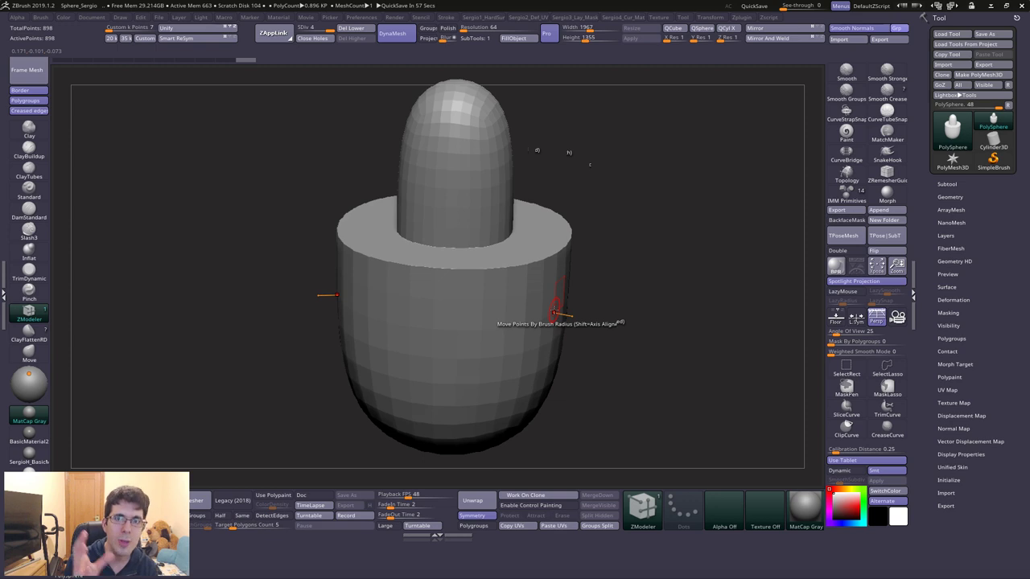
key(shift+d)
key(shift+d)
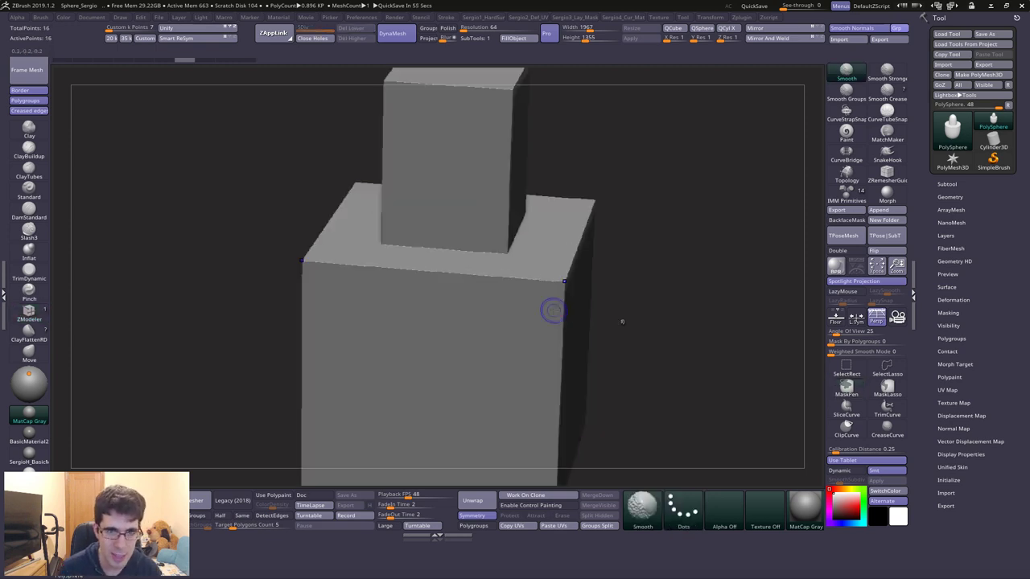
key(shift+f)
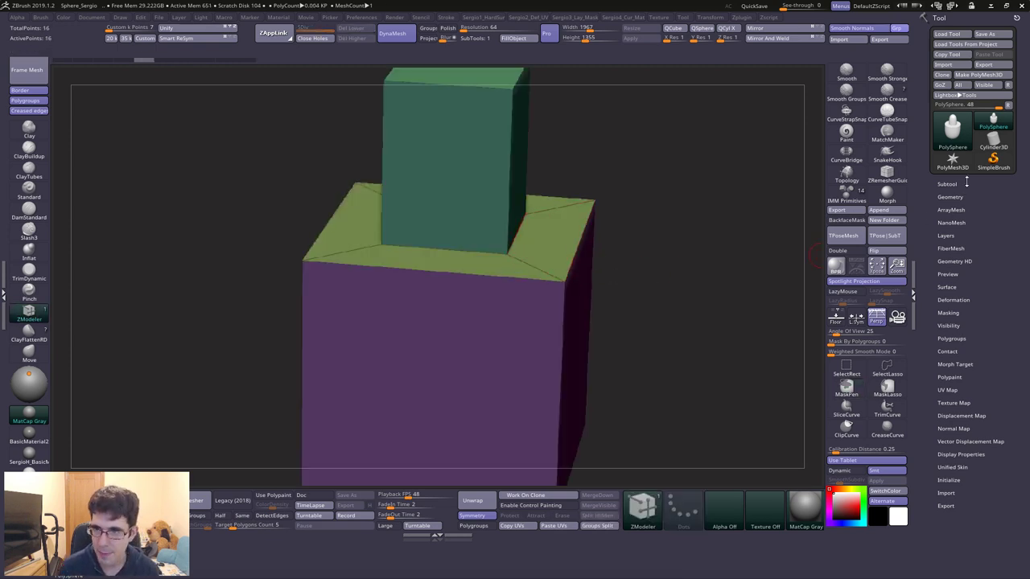
- Turn on Geometry > Dynamic Subdiv to preview the stacked boxes smoothed
click(951, 197)
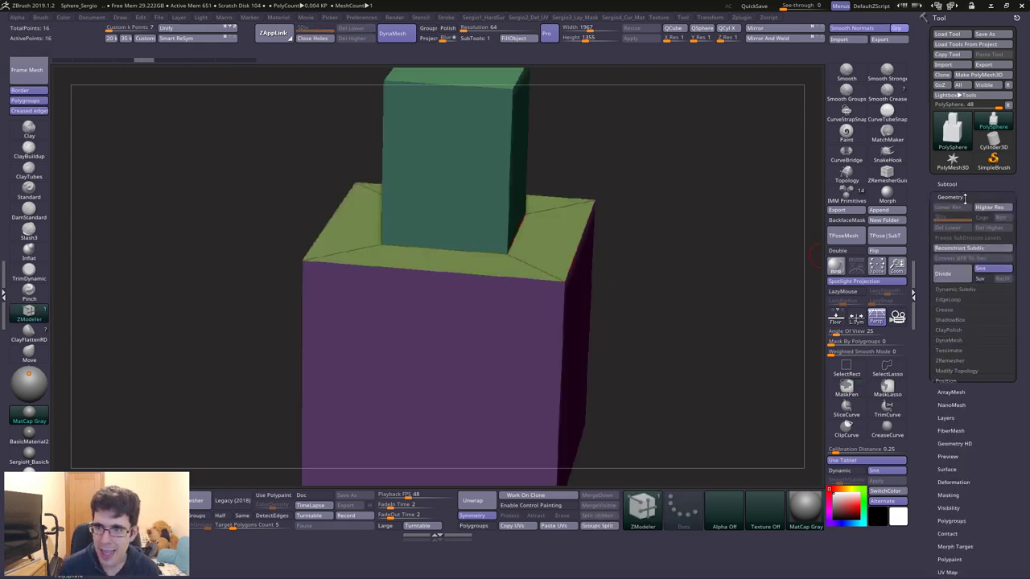
click(961, 290)
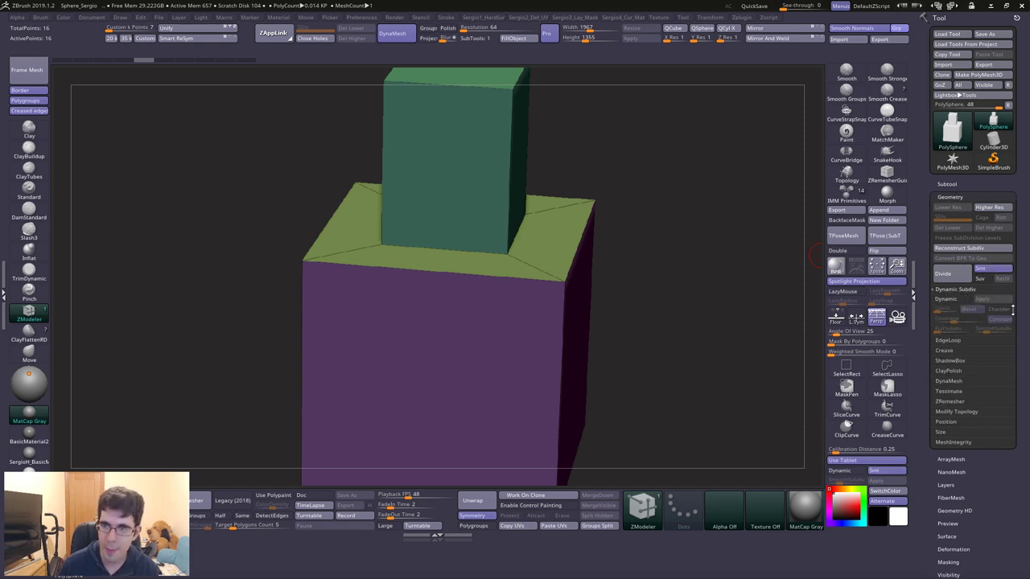
click(951, 302)
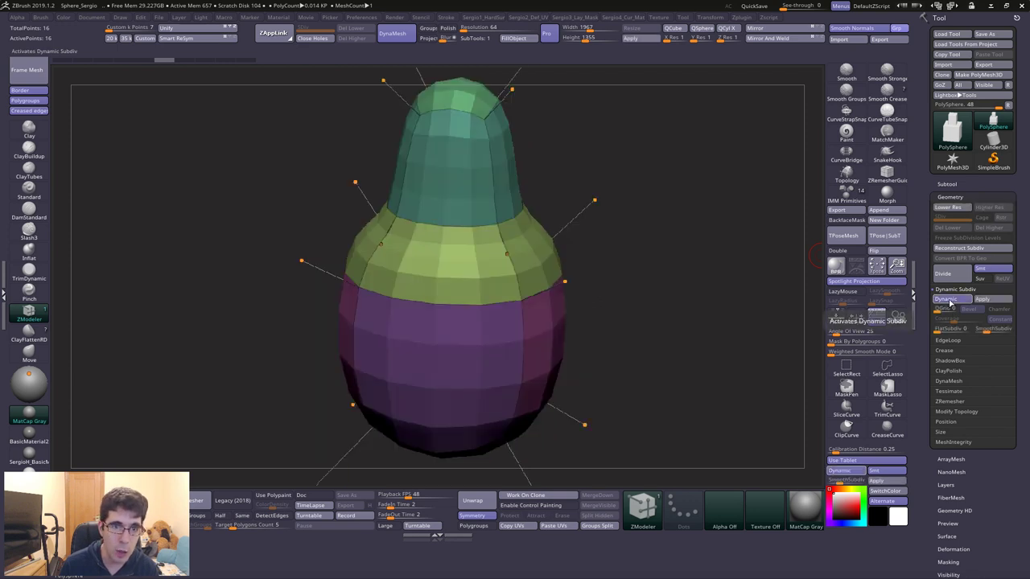
key(ctrl)
ctrl+right_drag(479, 287, 653, 263)
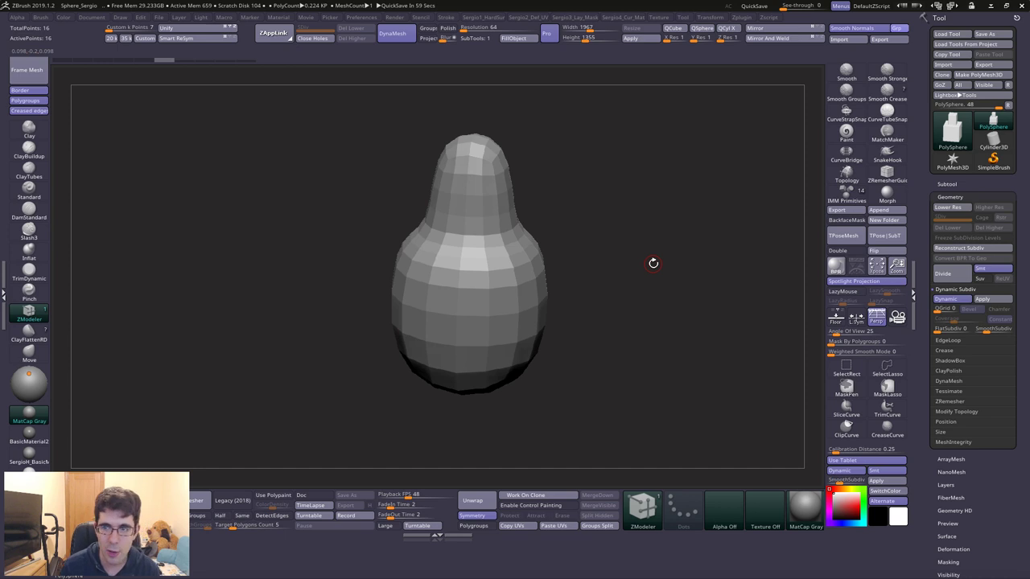
ctrl+right_drag(575, 253, 360, 312)
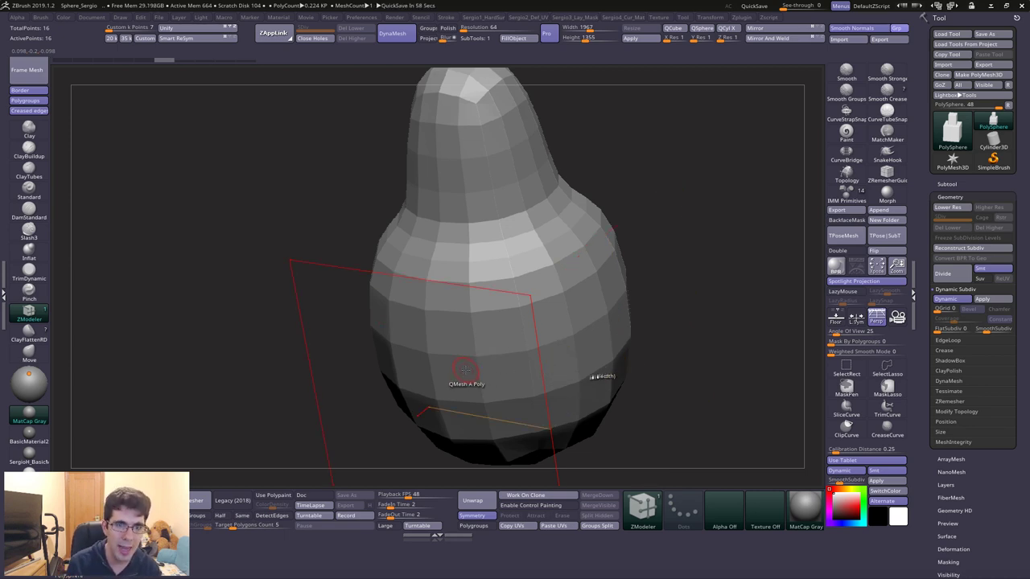
- Toggle Dynamic Subdiv off and on, raise SmoothSubdiv to 4, and open the Append mesh picker
click(943, 299)
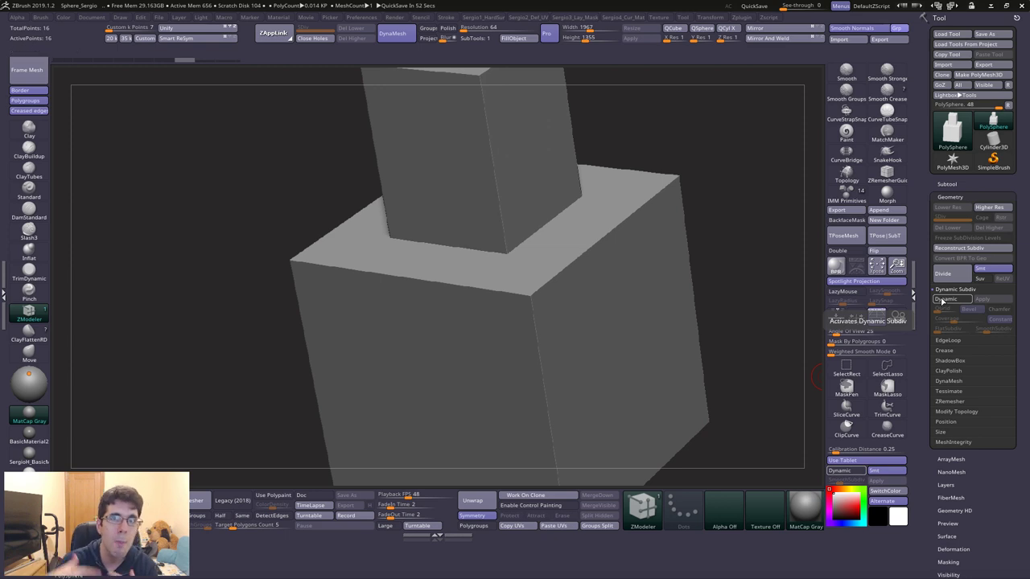
click(942, 300)
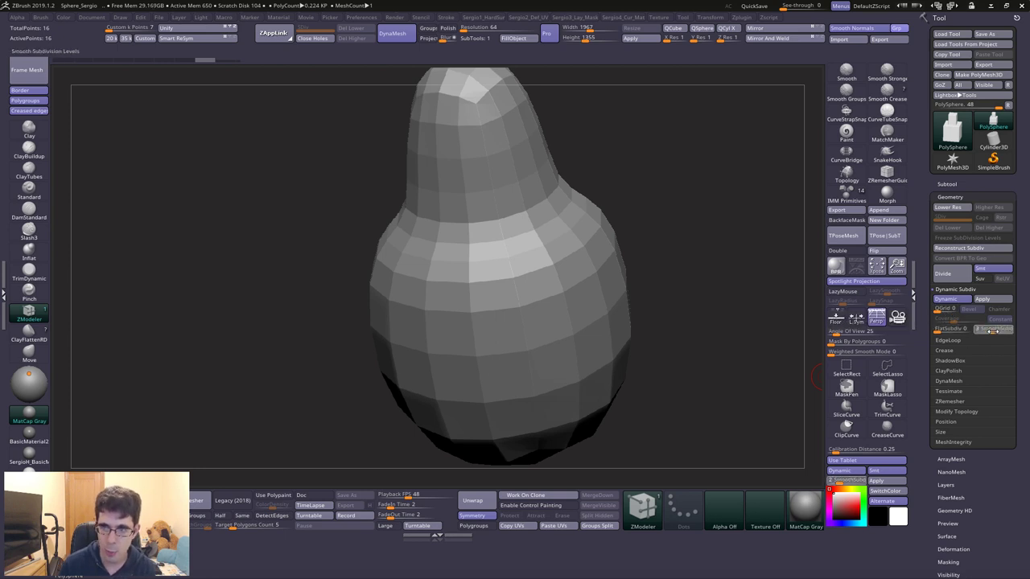
drag(991, 330, 996, 330)
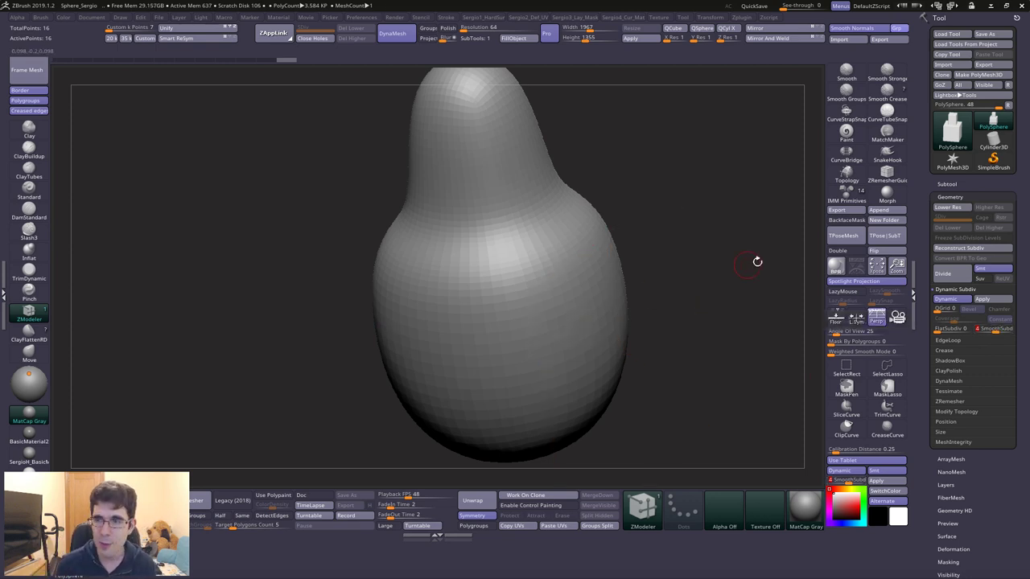
click(956, 183)
- Append a Sphere3D as a new subtool and frame it in view
click(884, 210)
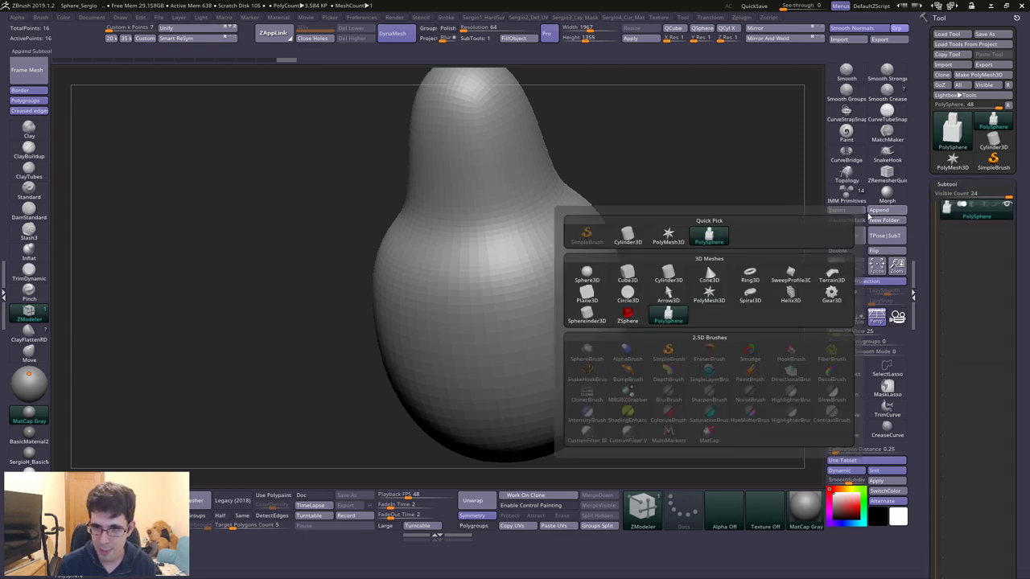
click(586, 274)
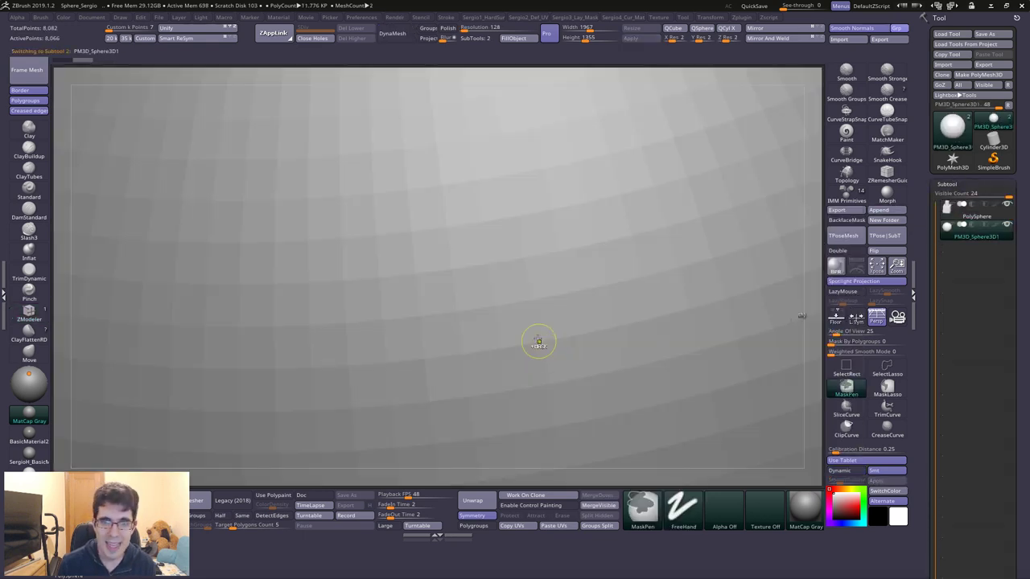
key(f)
key(b)
key(m)
key(v)
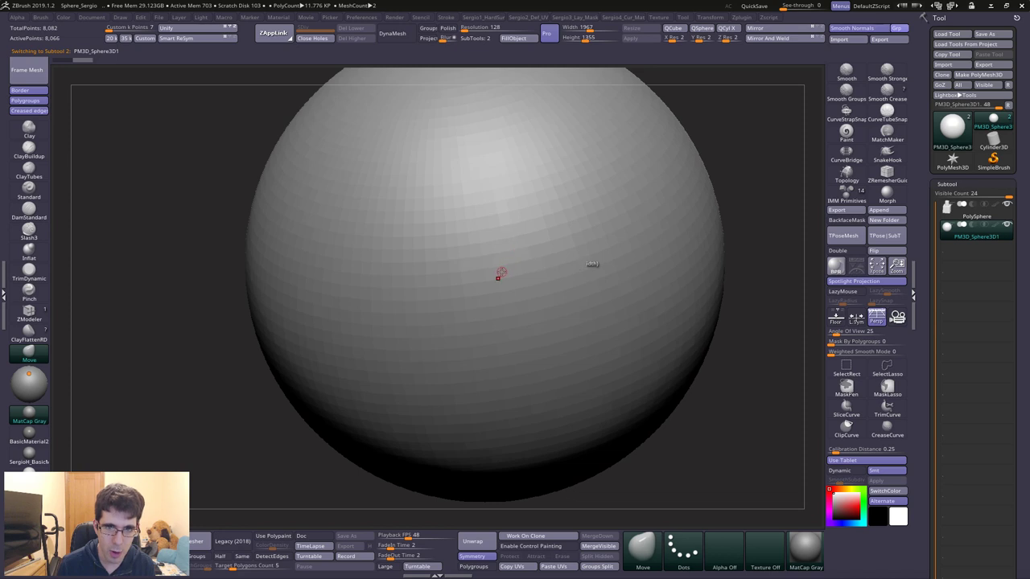
- Sculpt Clay brush strokes on the sphere, accepting auto-activated Dynamic Subdiv
key(b)
key(c)
key(l)
mouse_move(538, 234)
mouse_down()
mouse_move(480, 350)
mouse_move(453, 345)
mouse_up()
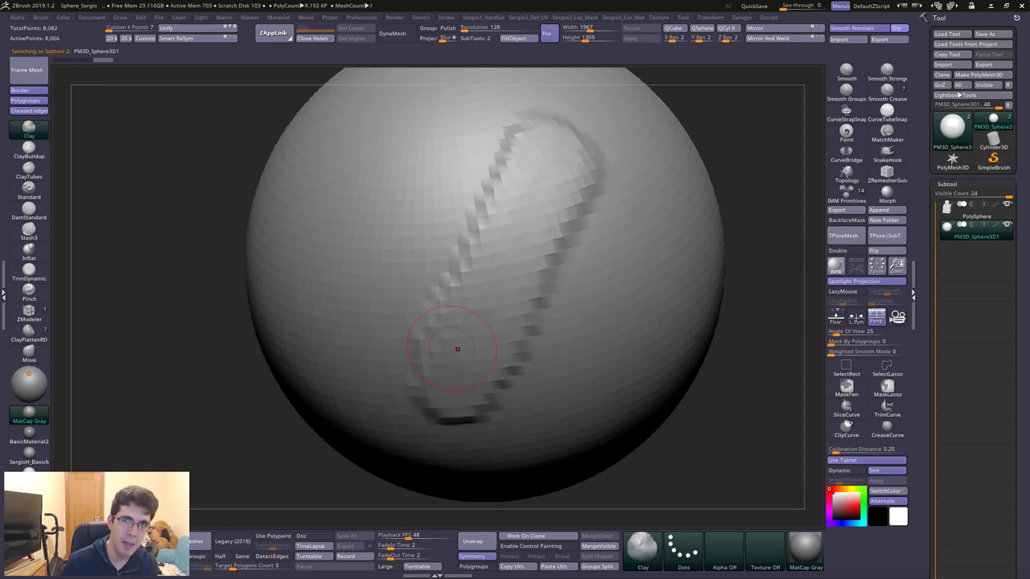
key(ctrl+d)
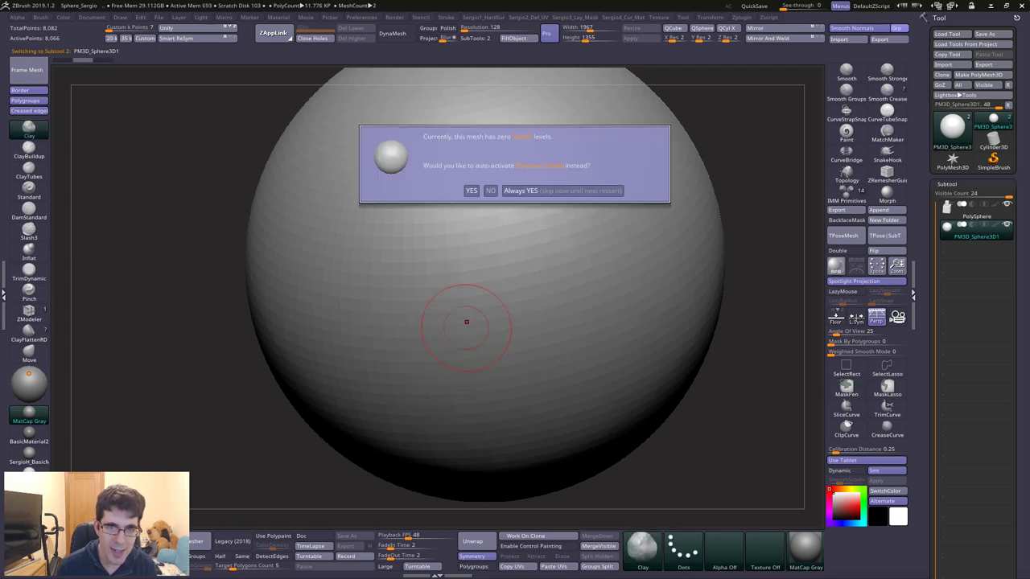
click(471, 191)
drag(579, 161, 498, 329)
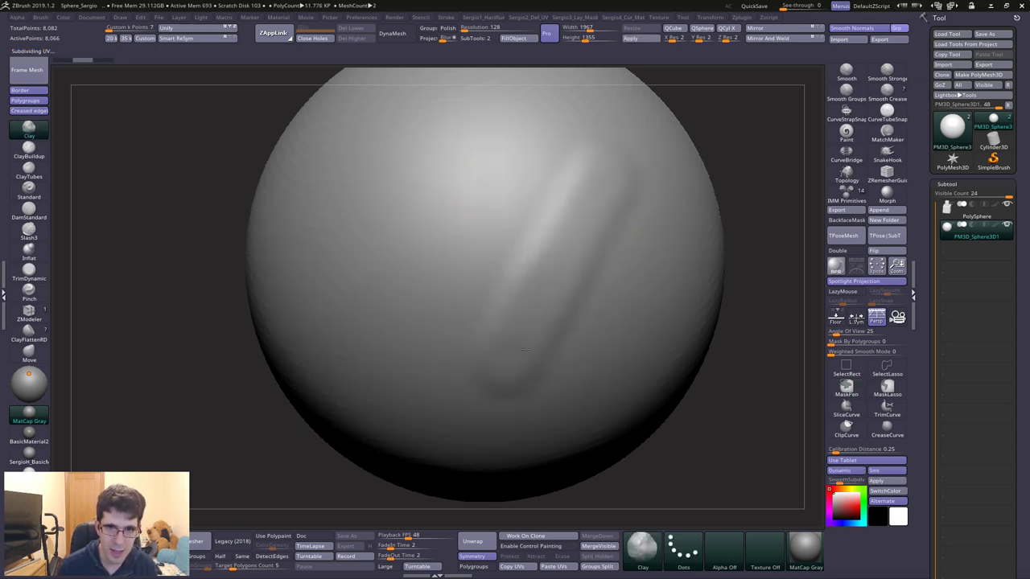
mouse_move(627, 233)
mouse_down()
mouse_move(547, 434)
mouse_move(402, 458)
mouse_up()
drag(464, 218, 483, 144)
mouse_move(482, 193)
mouse_down()
mouse_move(547, 266)
mouse_move(467, 306)
mouse_up()
drag(563, 177, 450, 104)
- Undo the strokes and drop back to the faceted base sphere, dismissing the subdivision prompt
key(ctrl+d)
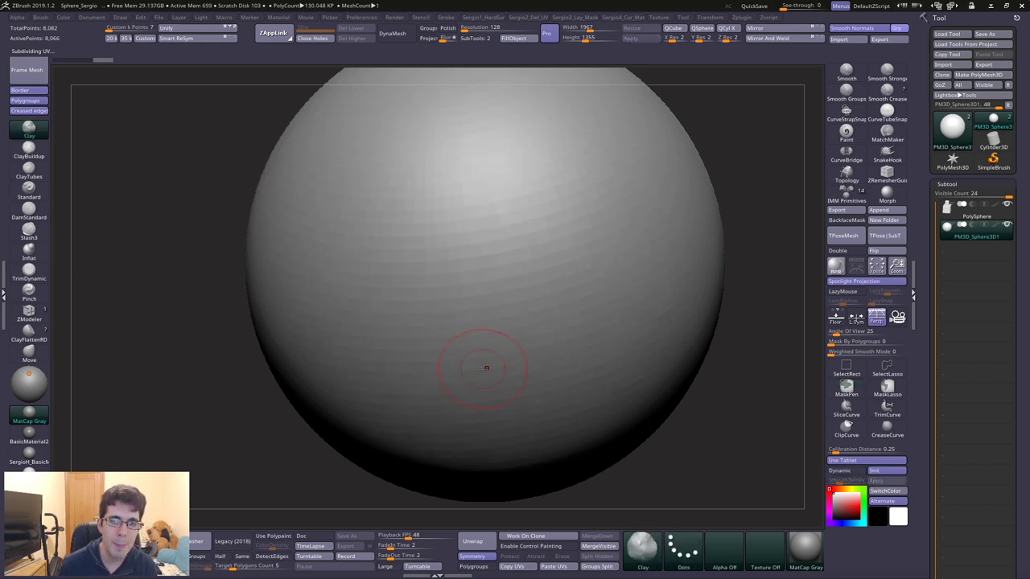
mouse_move(756, 361)
mouse_down()
mouse_move(464, 278)
mouse_move(483, 321)
mouse_up()
key(shift+d)
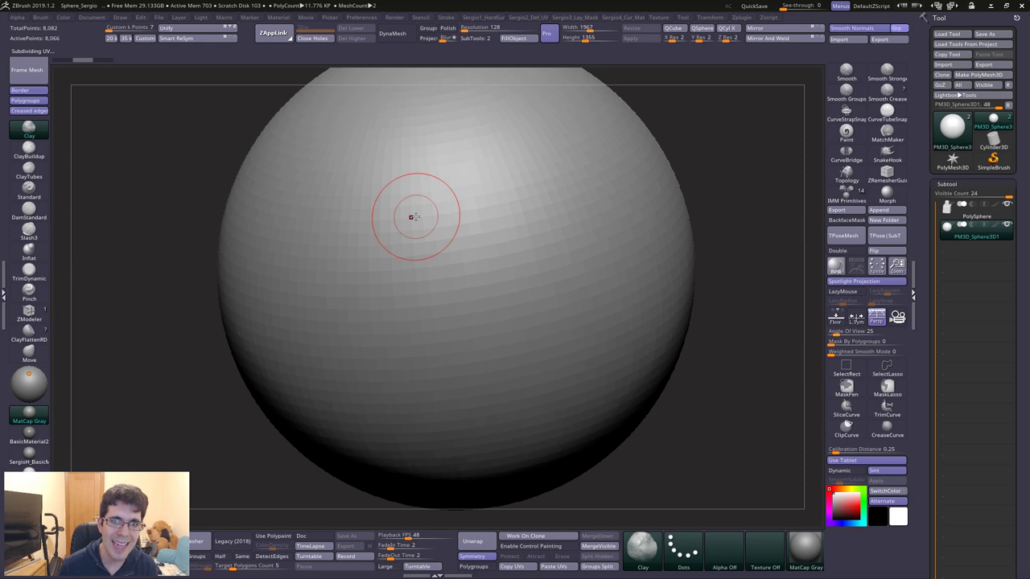
key(d)
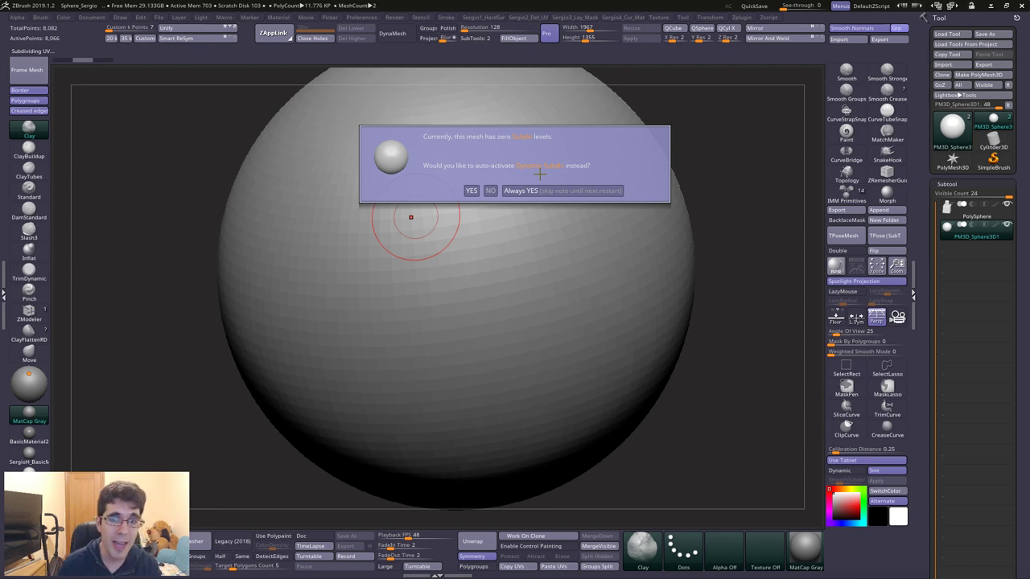
key(Escape)
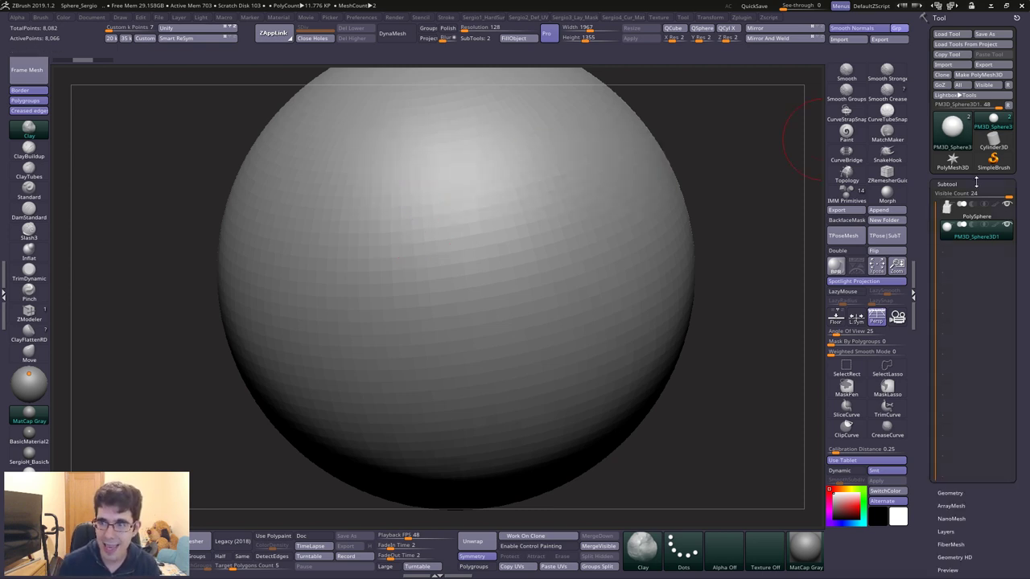
- Toggle the sphere's Dynamic Subdiv on and off in Geometry settings, reframing the view
click(946, 183)
click(949, 195)
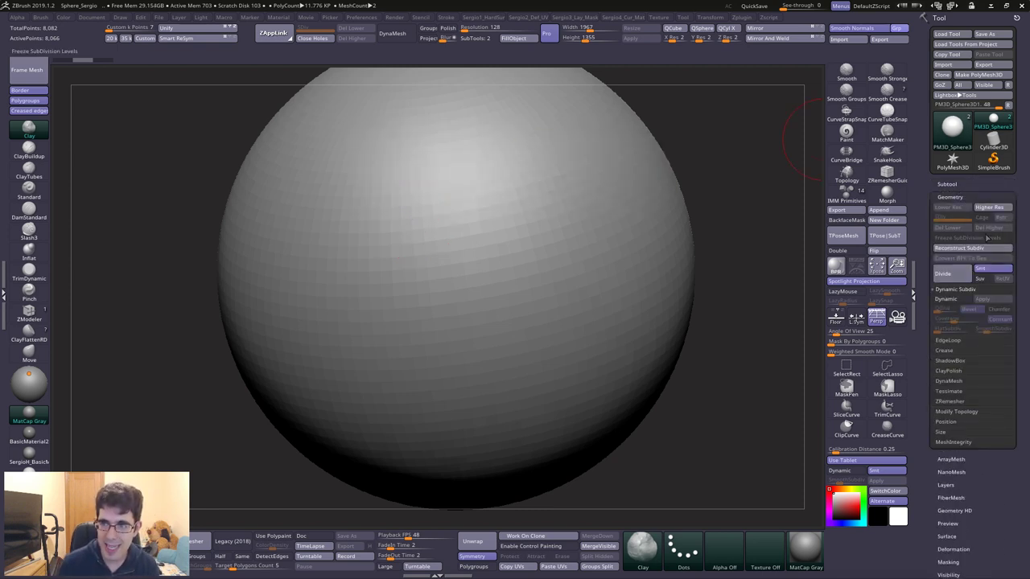
click(959, 306)
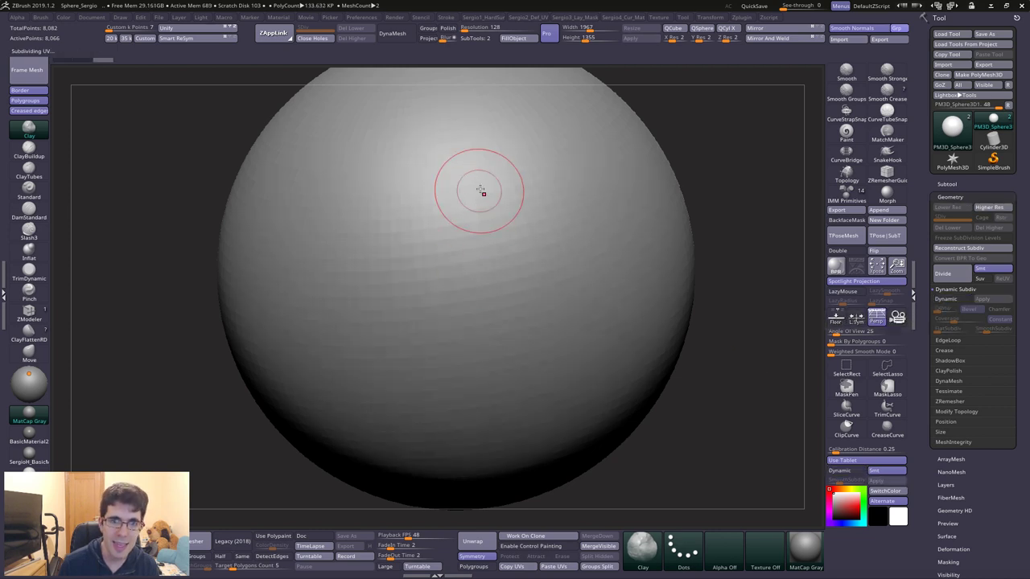
right_drag(480, 192, 552, 264)
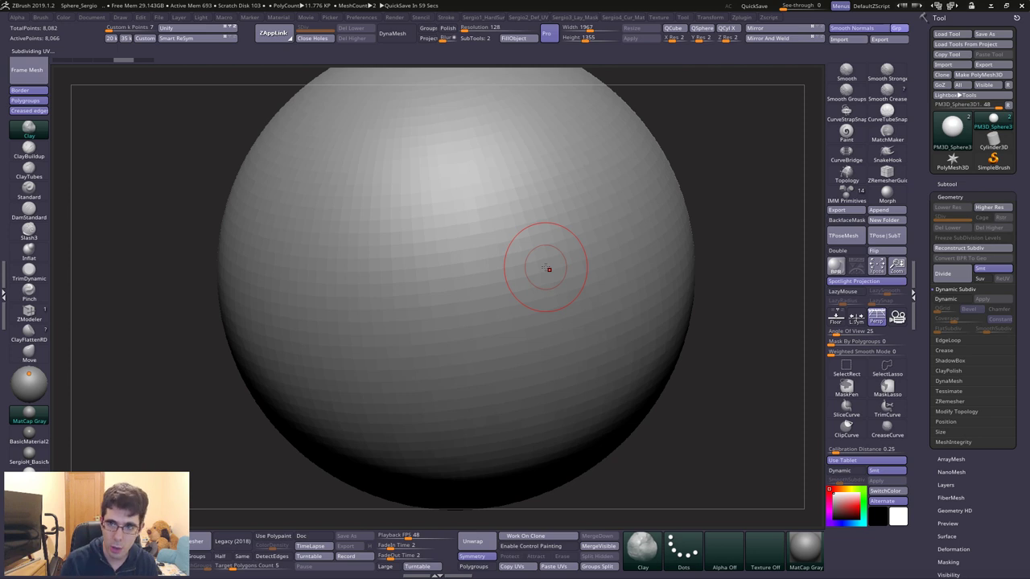
key(f)
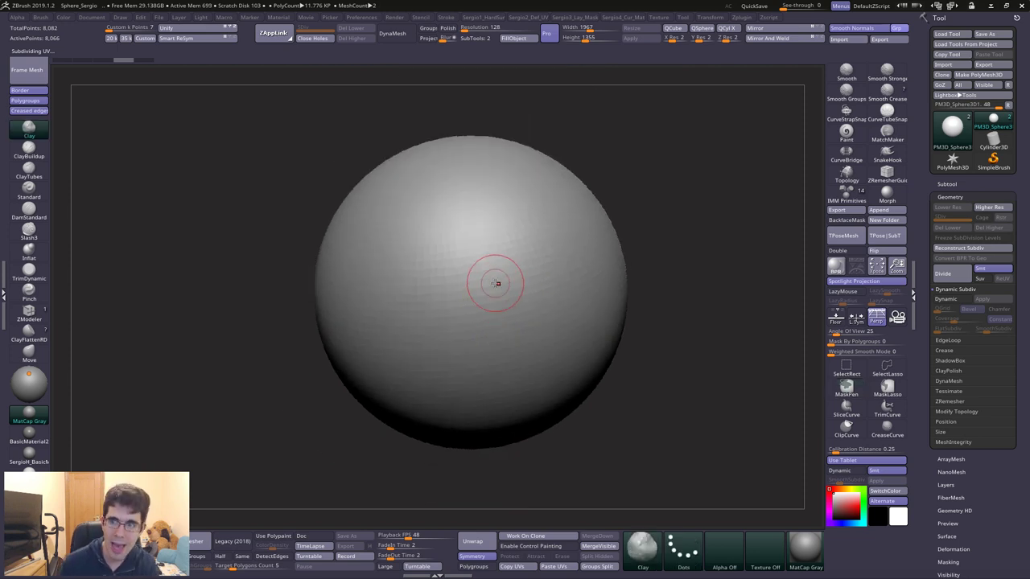
click(946, 300)
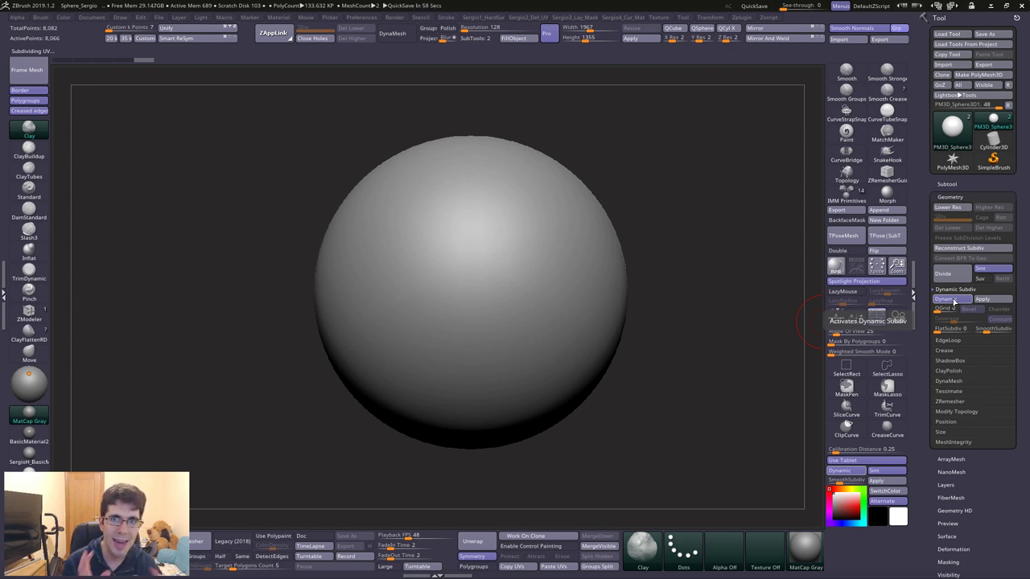
click(950, 299)
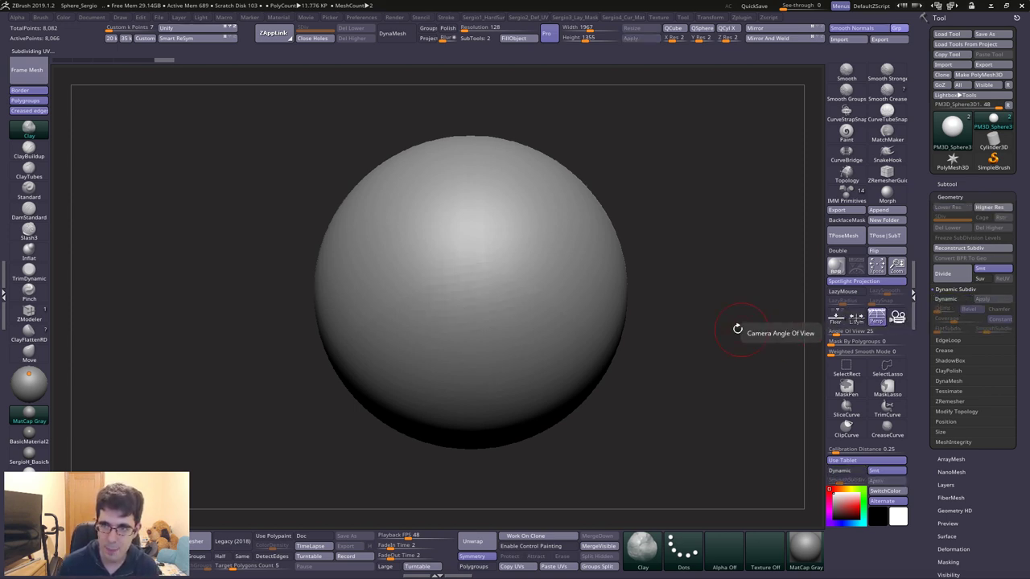
key(f)
click(947, 183)
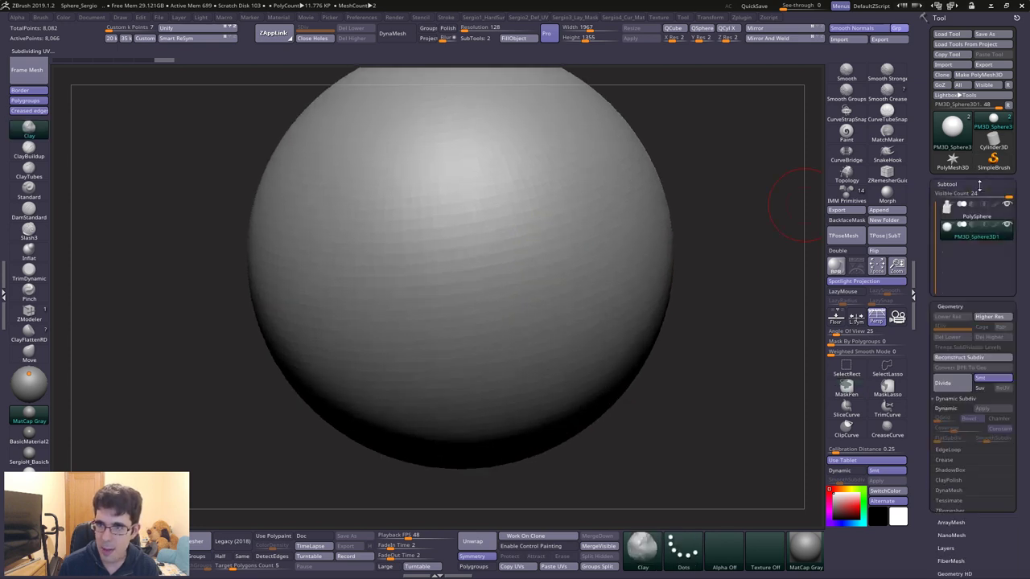
- Delete the test sphere subtool and frame the remaining stacked-box model
click(965, 258)
click(850, 279)
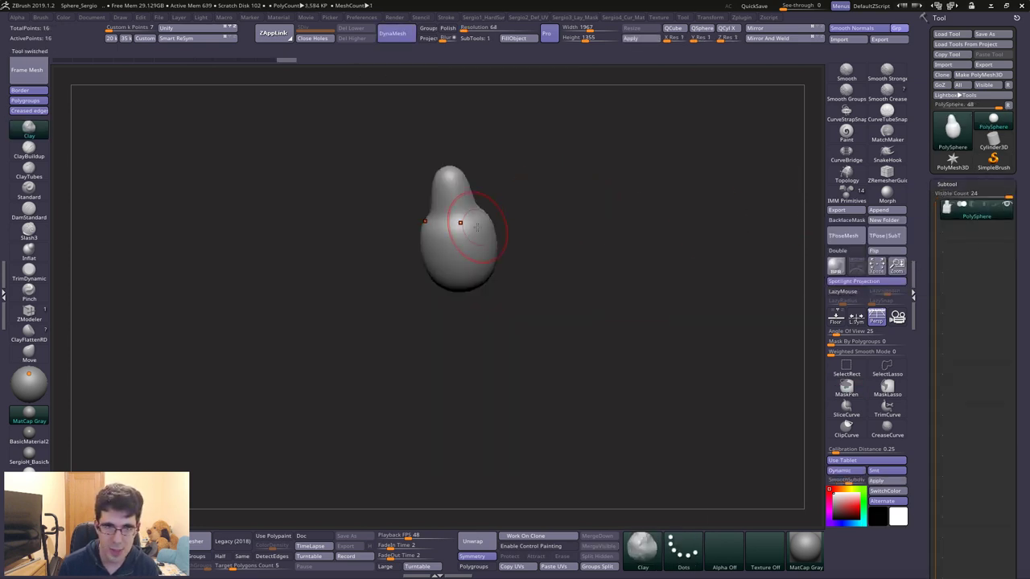
key(f)
click(981, 185)
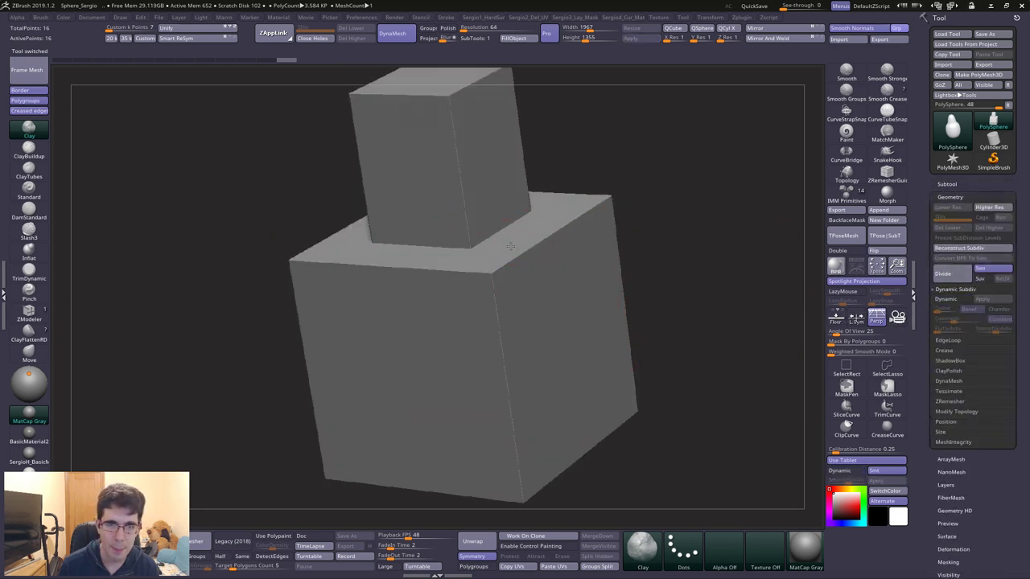
- Crease the lower box's top rim edges with ZModeler Crease Edge, briefly previewing the smoothing
mouse_move(558, 261)
right_down()
mouse_move(540, 260)
mouse_move(563, 266)
right_up()
key(space)
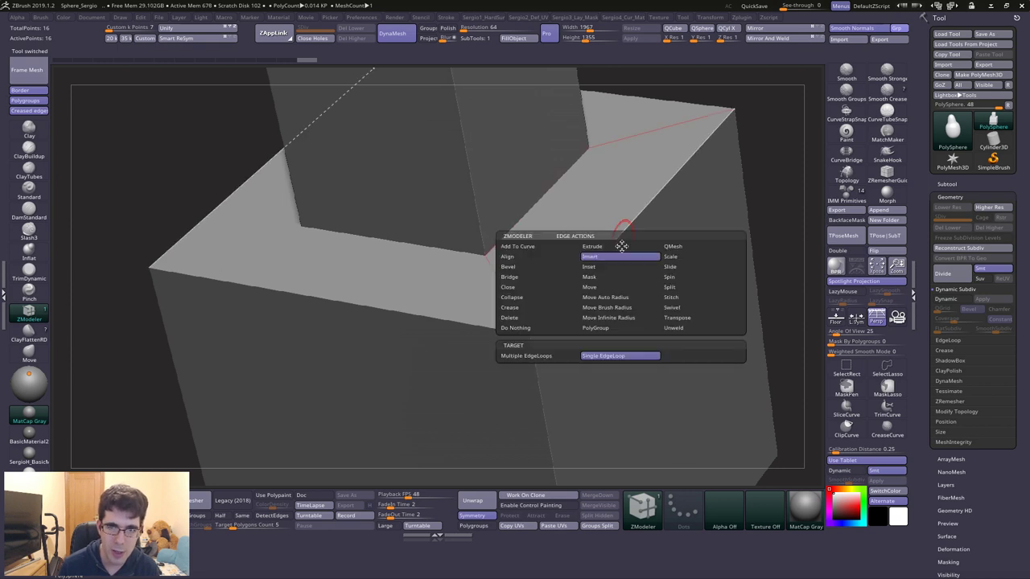
click(522, 309)
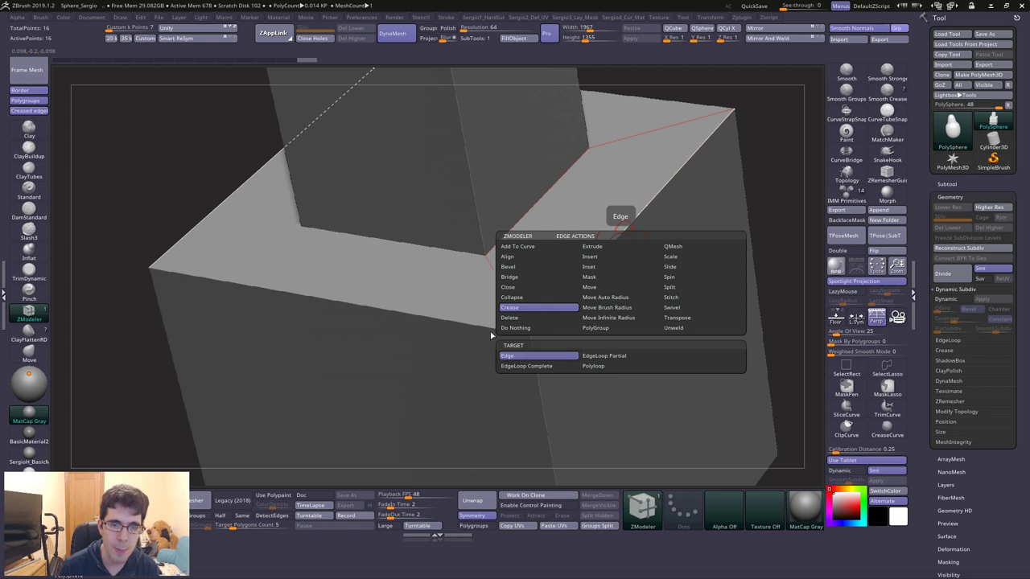
key(space)
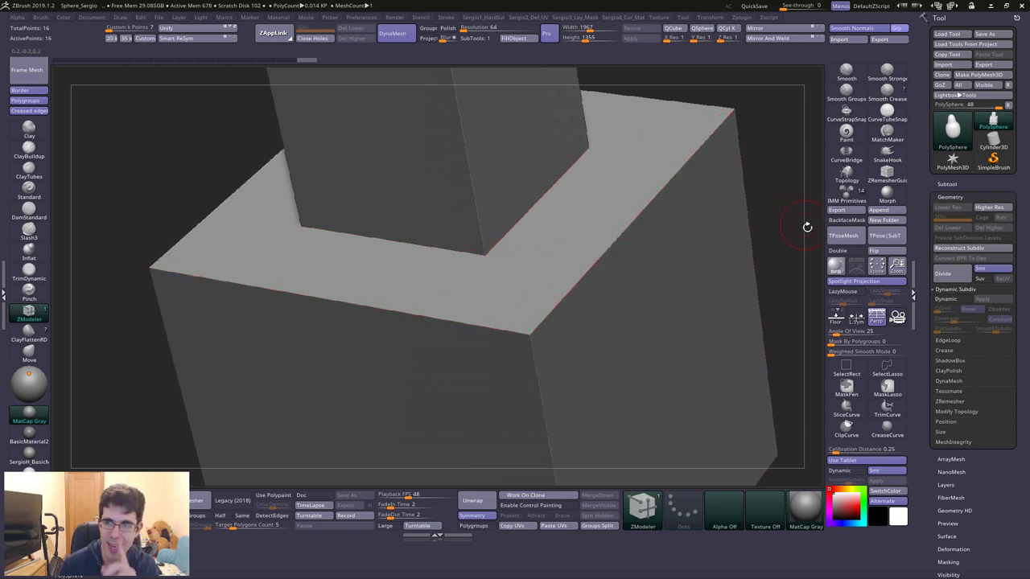
key(d)
key(shift+d)
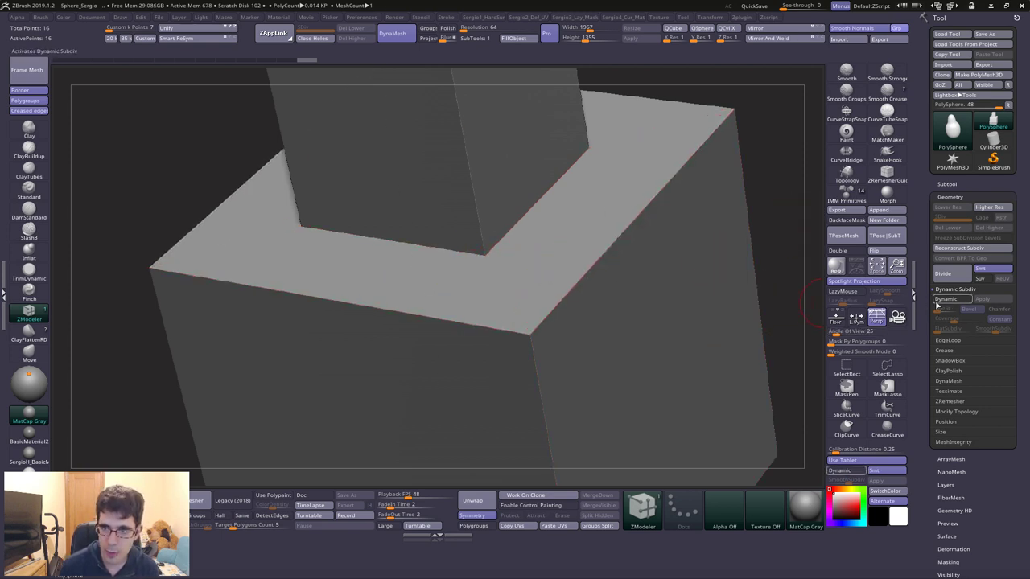
- Re-enable Dynamic Subdiv and toggle D/Shift+D to compare the blocky base with the smooth vase
key(d)
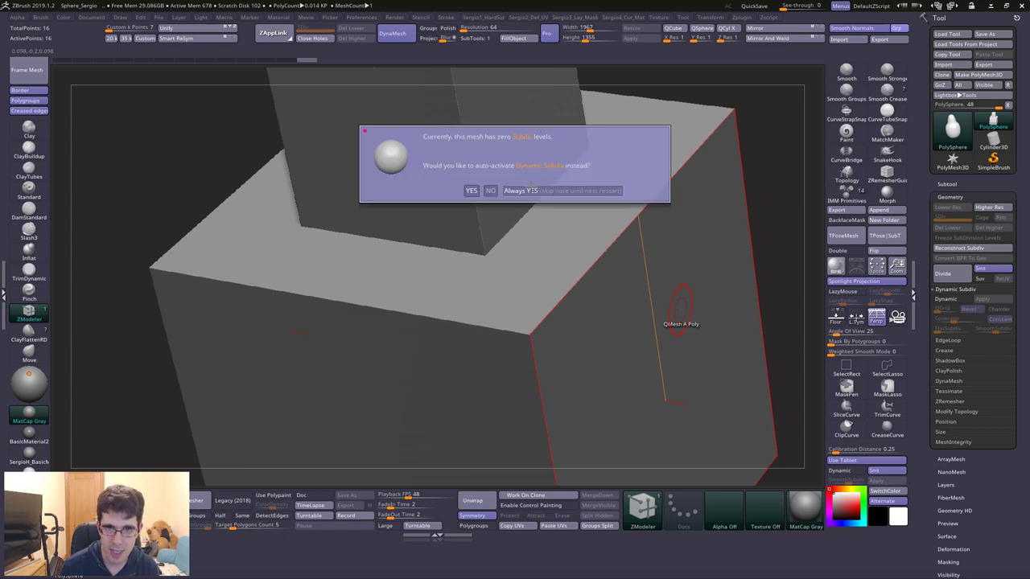
click(563, 191)
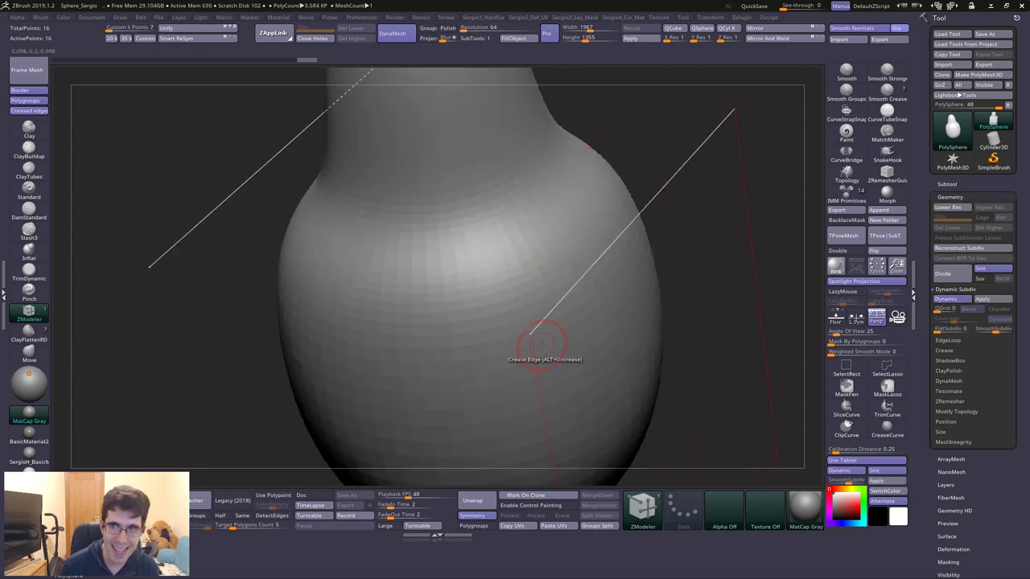
key(shift+d)
key(d)
key(shift+d)
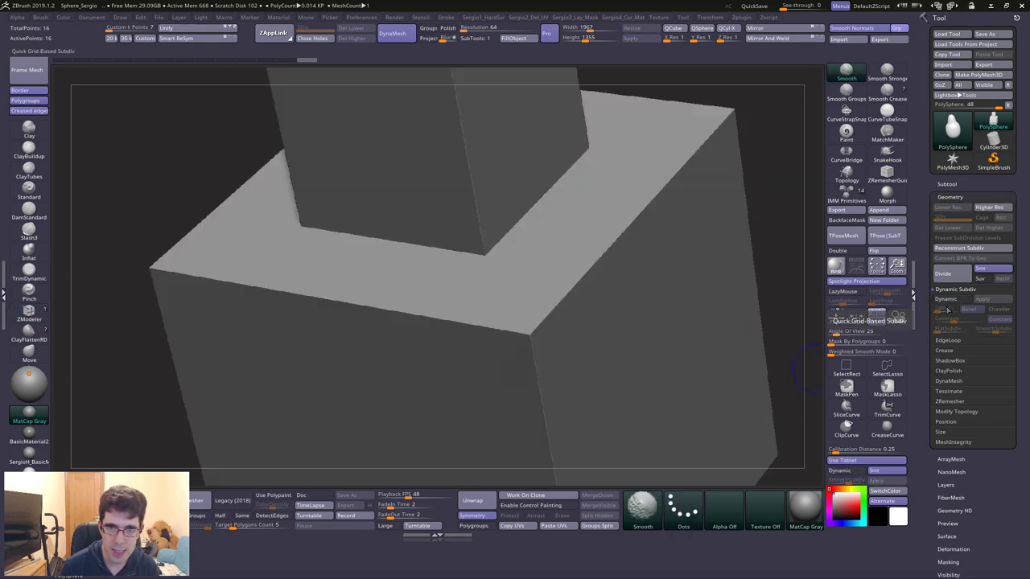
key(d)
mouse_move(595, 285)
alt+right_down()
mouse_move(549, 290)
mouse_move(603, 288)
alt+right_up()
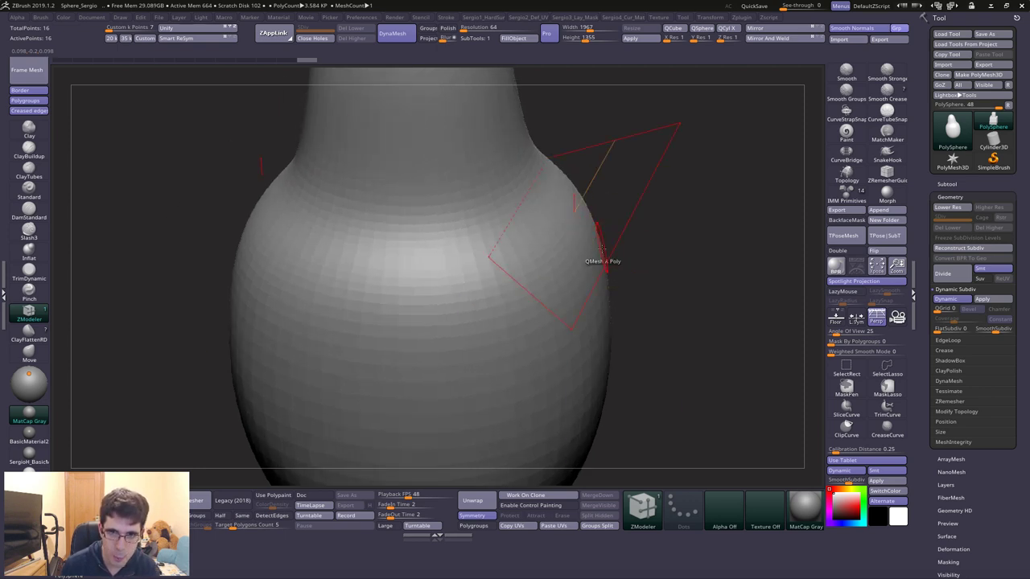
key(shift+d)
key(d)
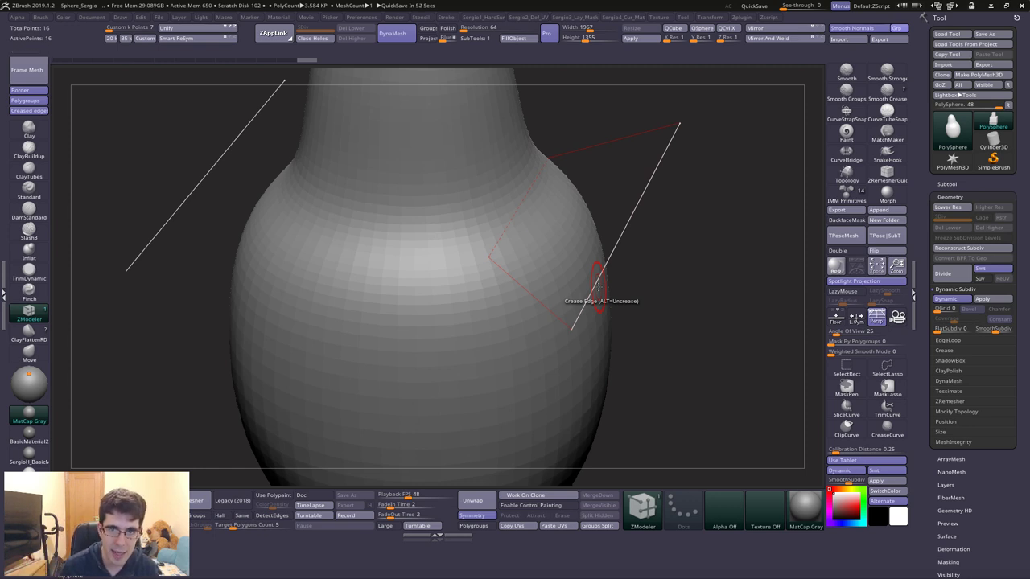
- Crease an edge of the lower box and orbit to inspect the hard-edged result
click(597, 286)
mouse_move(603, 349)
right_down()
mouse_move(578, 263)
mouse_move(582, 283)
mouse_move(549, 318)
mouse_move(501, 295)
mouse_move(499, 336)
right_up()
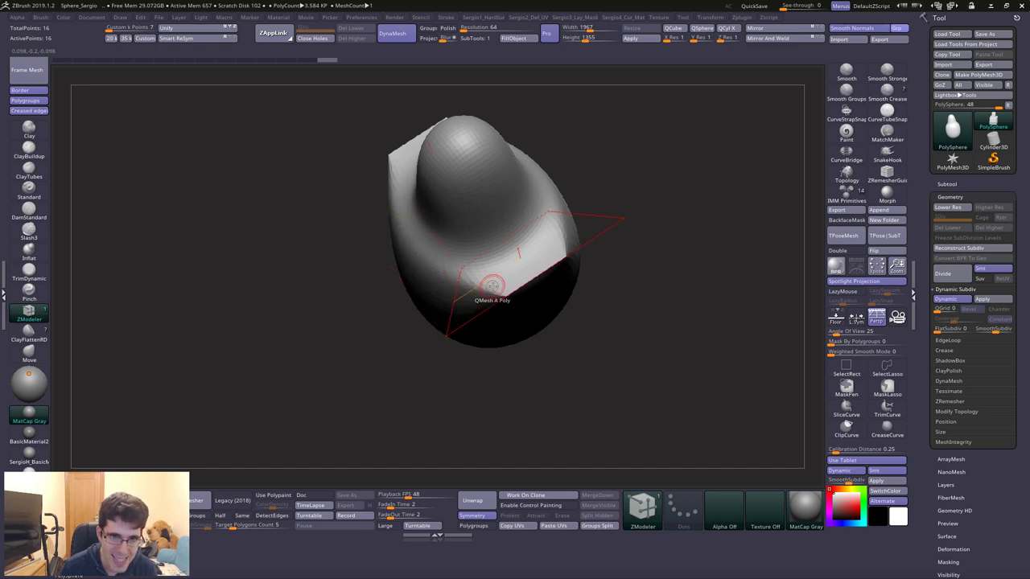
mouse_move(506, 257)
right_down()
mouse_move(415, 258)
mouse_move(370, 274)
right_up()
right_drag(492, 329, 414, 233)
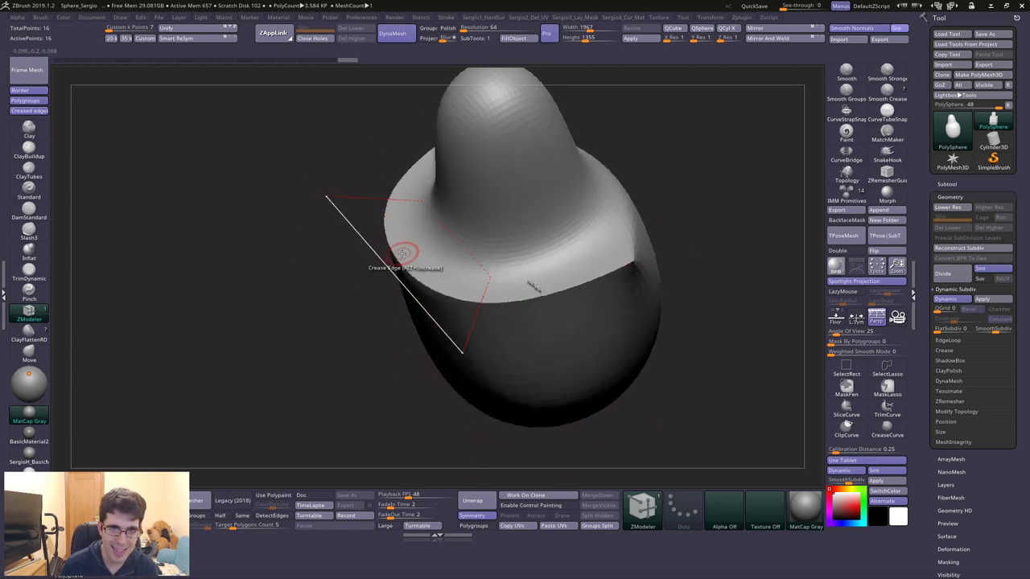
mouse_move(482, 333)
right_down()
mouse_move(529, 339)
mouse_move(616, 223)
right_up()
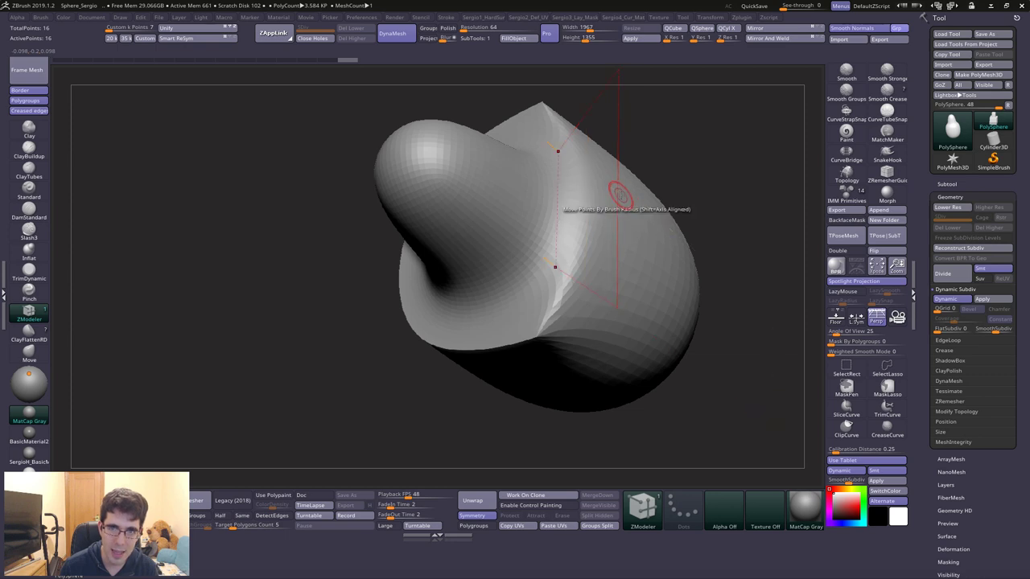
- Undo the pinched deformation and crease another edge of the lower box
key(ctrl+z)
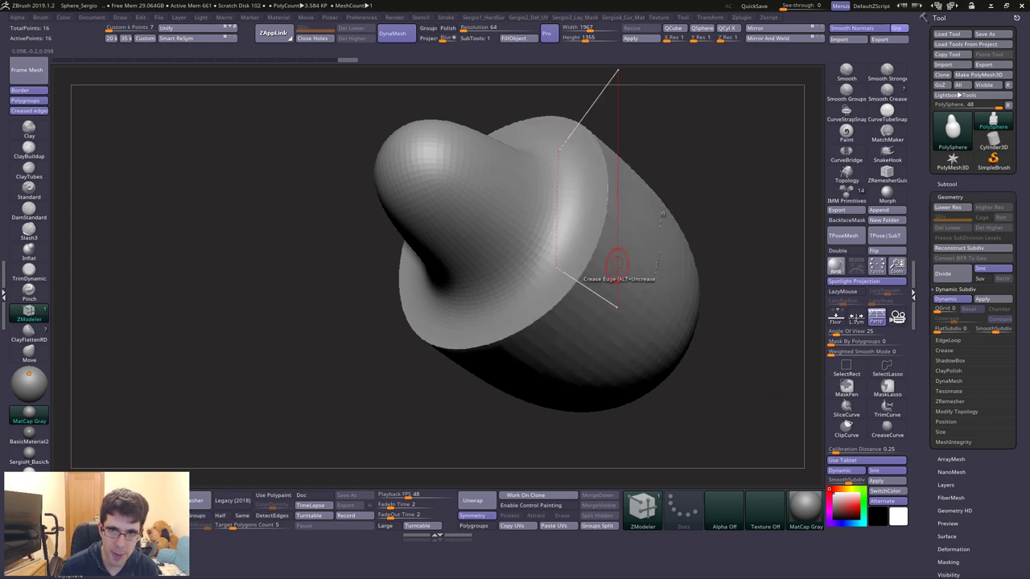
mouse_move(616, 262)
shift+right_down()
mouse_move(625, 292)
mouse_move(501, 266)
shift+right_up()
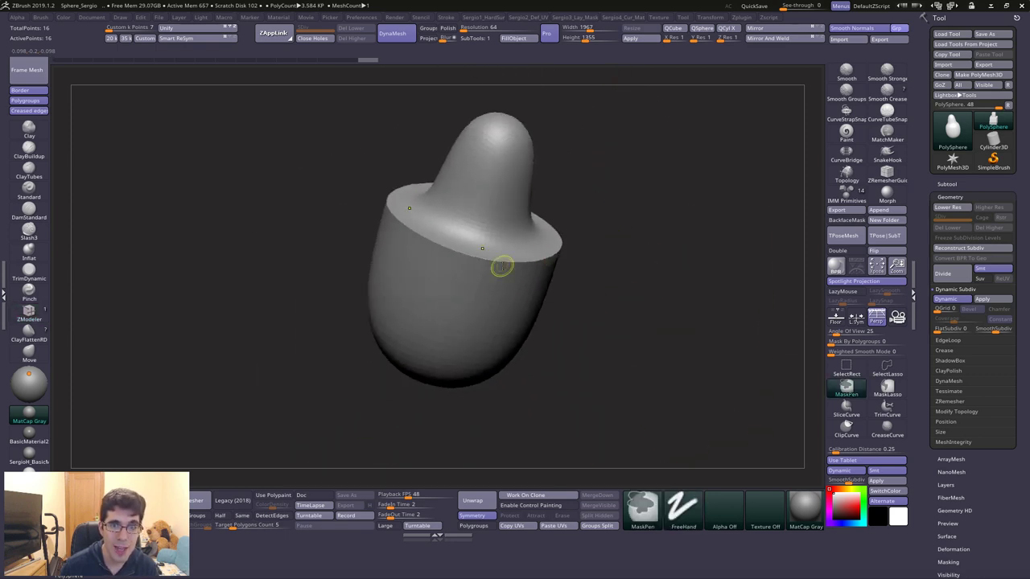
key(ctrl)
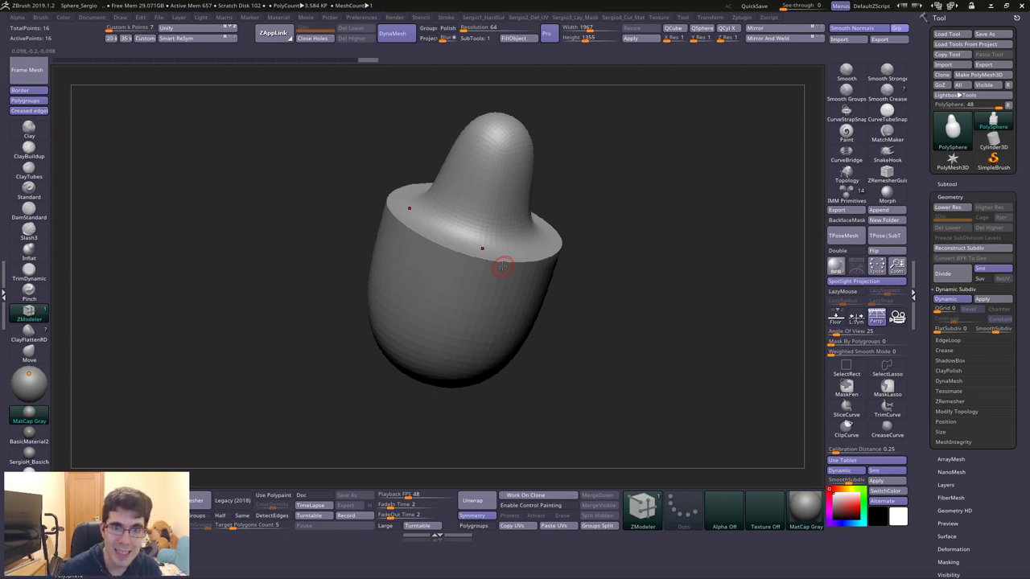
mouse_move(488, 262)
right_down()
mouse_move(494, 303)
mouse_move(463, 296)
mouse_move(500, 231)
right_up()
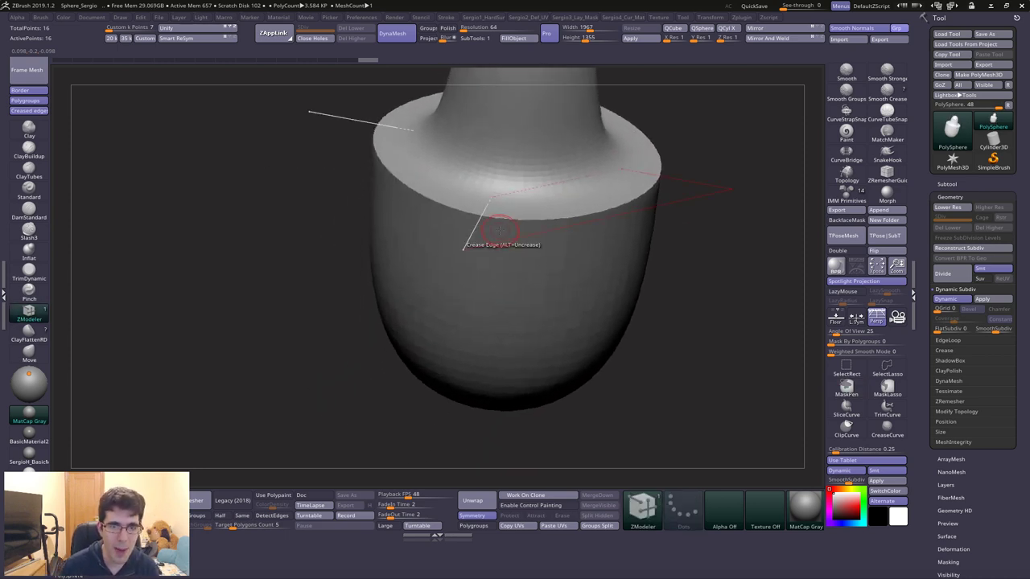
click(456, 312)
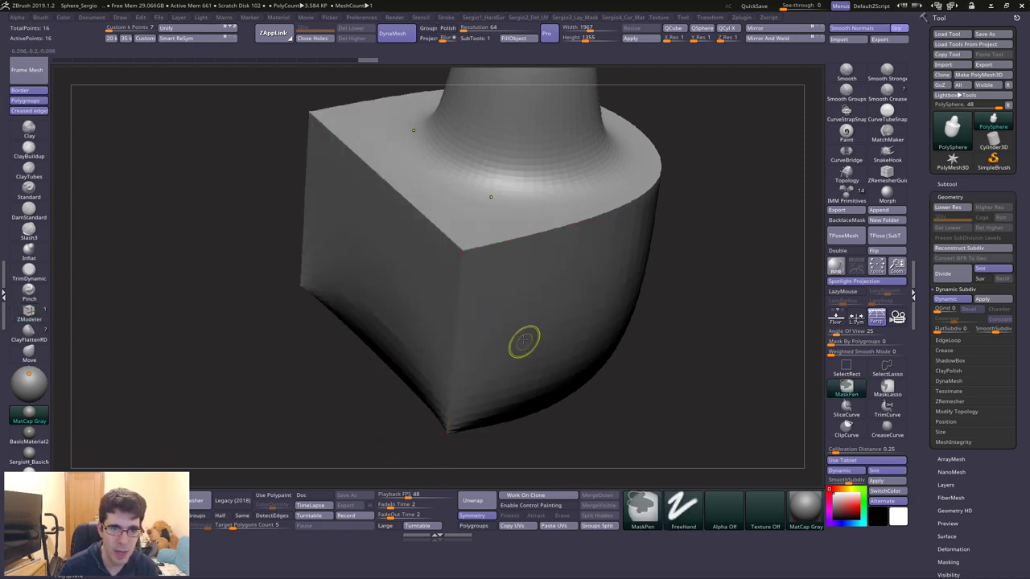
- Orbit and pull back to view the whole creased stacked-box mesh
mouse_move(523, 342)
right_down()
mouse_move(507, 269)
mouse_move(459, 218)
mouse_move(499, 243)
mouse_move(490, 214)
mouse_move(500, 307)
mouse_move(494, 298)
right_up()
mouse_move(517, 333)
right_down()
mouse_move(510, 284)
mouse_move(492, 331)
right_up()
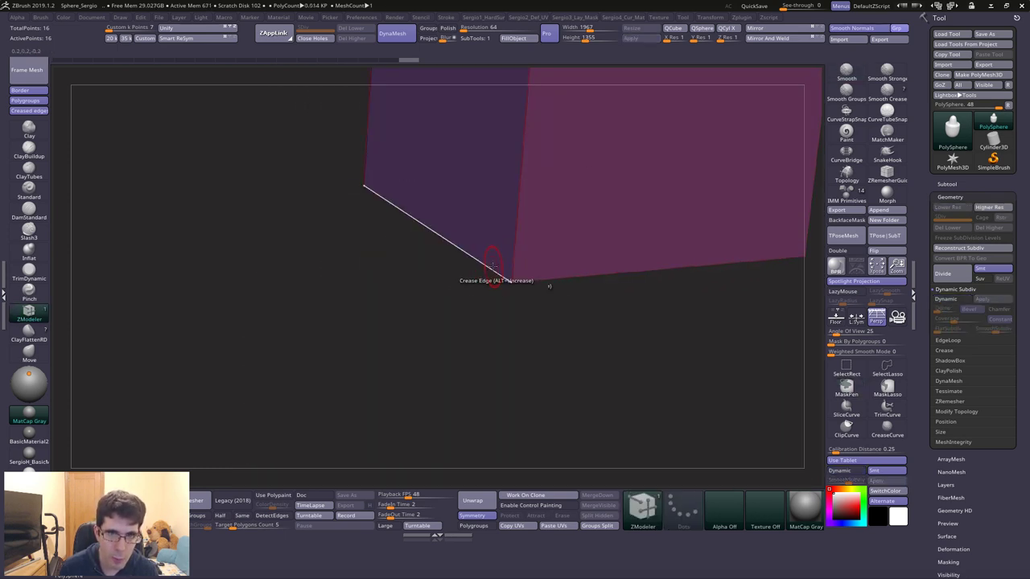
- Insert an edge loop near the box's bottom with Insert Edgeloop
key(space)
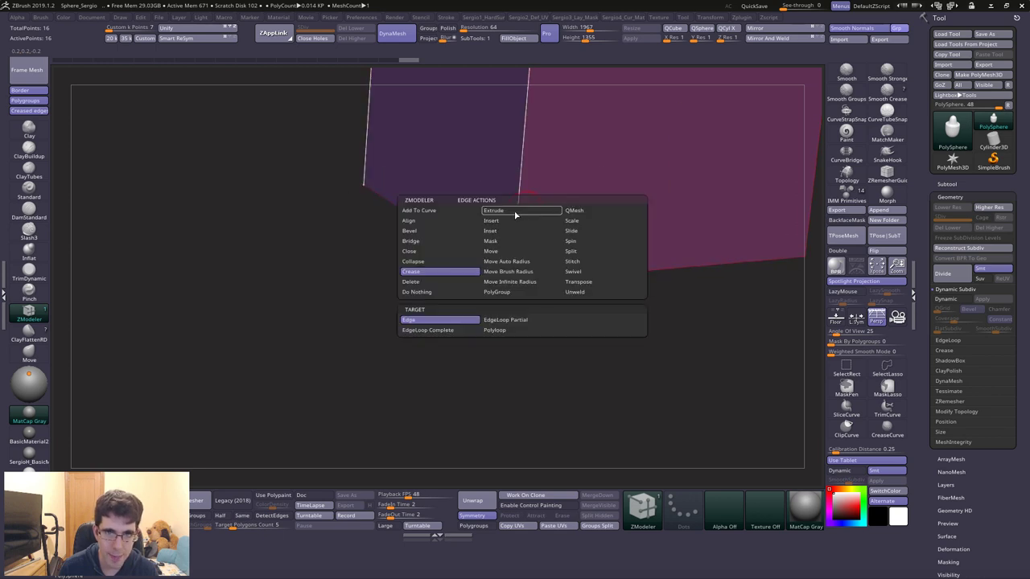
click(496, 223)
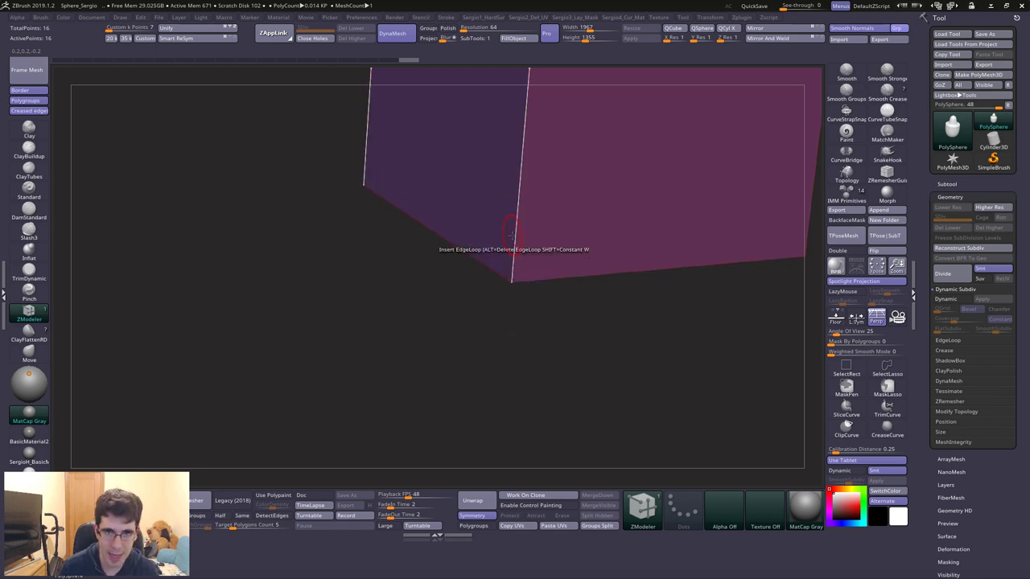
click(518, 278)
right_drag(519, 278, 498, 301)
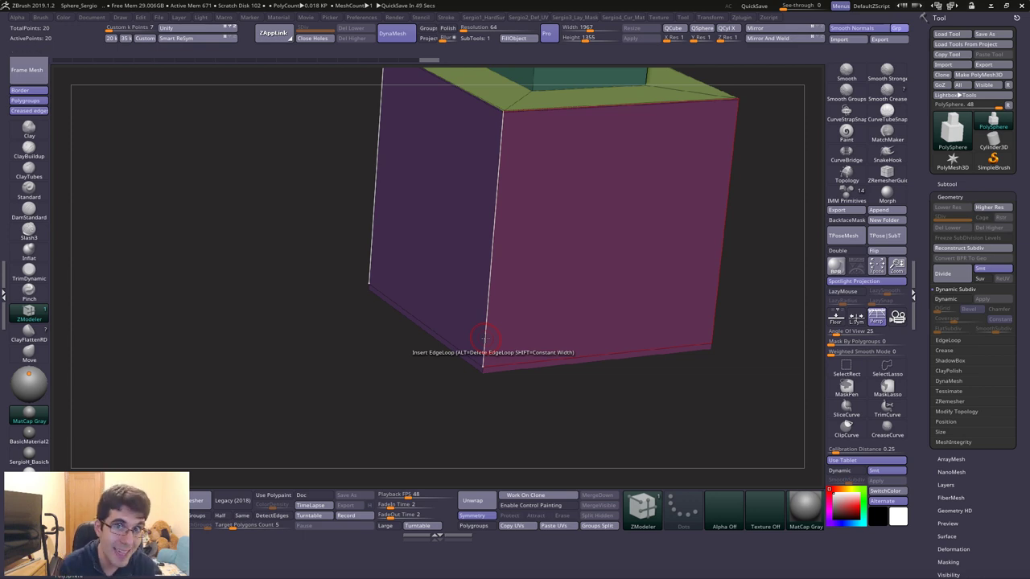
- Turn on Dynamic Subdiv with Polyframe off, compare with the base cubes, and orbit to inspect
key(d)
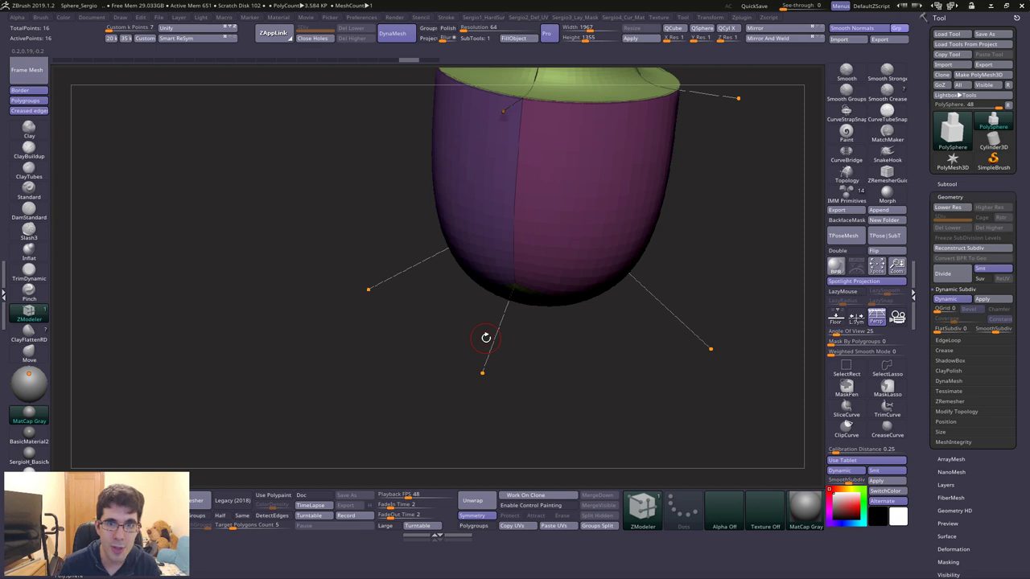
key(shift+f)
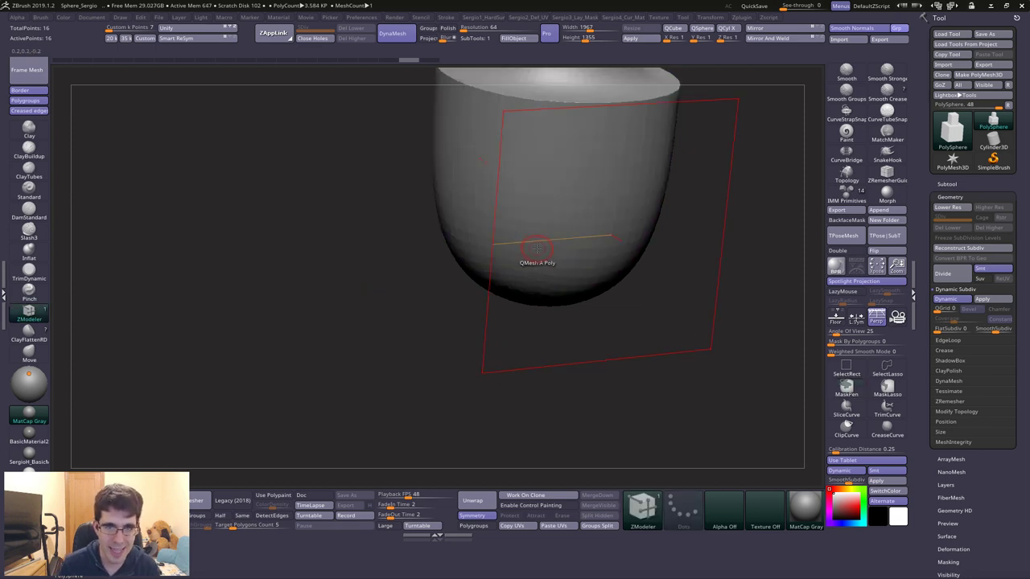
key(f)
key(shift+d)
key(shift+f)
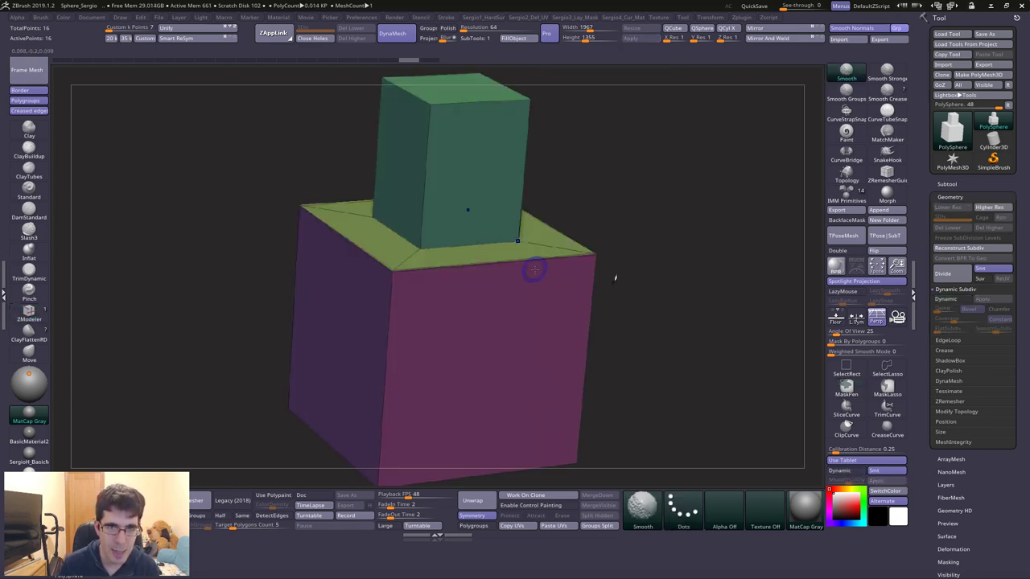
key(d)
right_drag(566, 229, 437, 131)
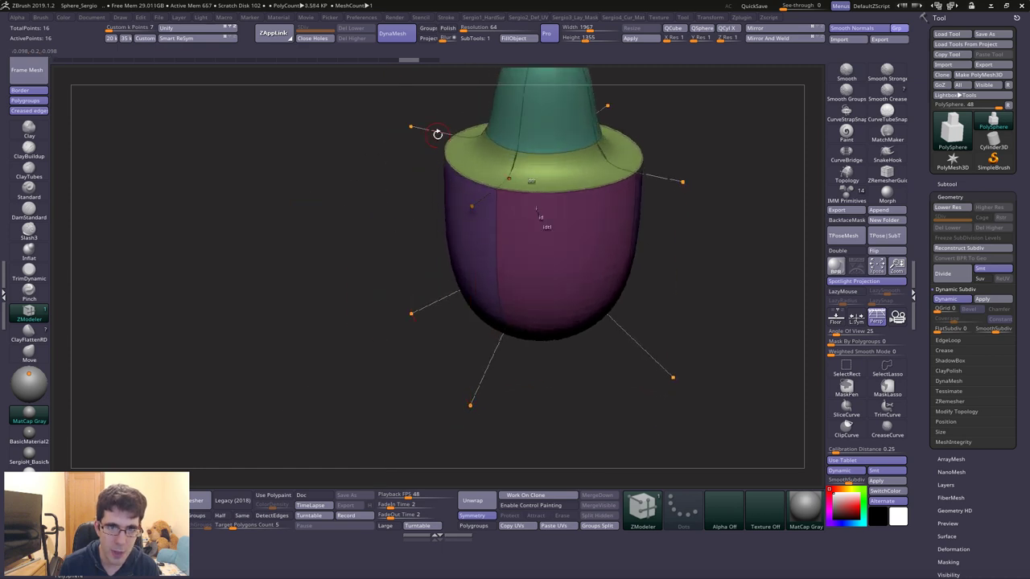
right_drag(474, 214, 464, 233)
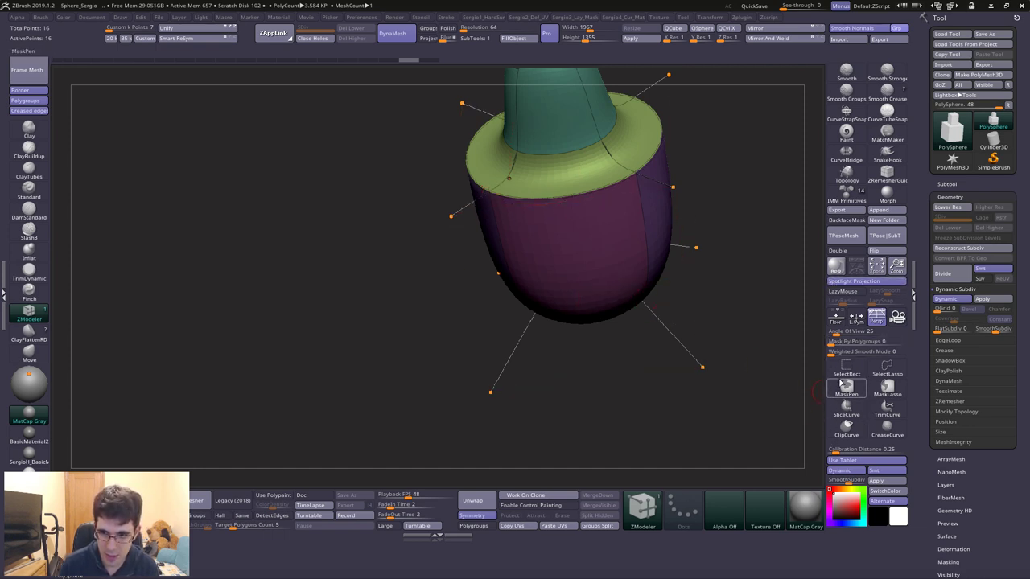
key(shift+f)
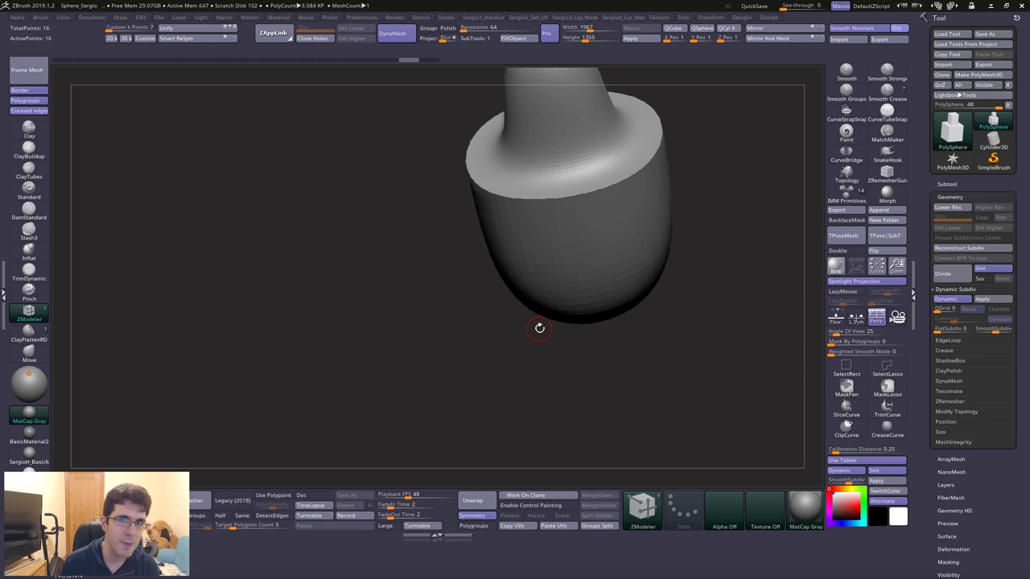
- Orbit and zoom to a straight front view of the lower box's bottom edge, toggling polygroup colours
key(shift+f)
key(shift+f)
key(shift+f)
key(shift+f)
key(shift+f)
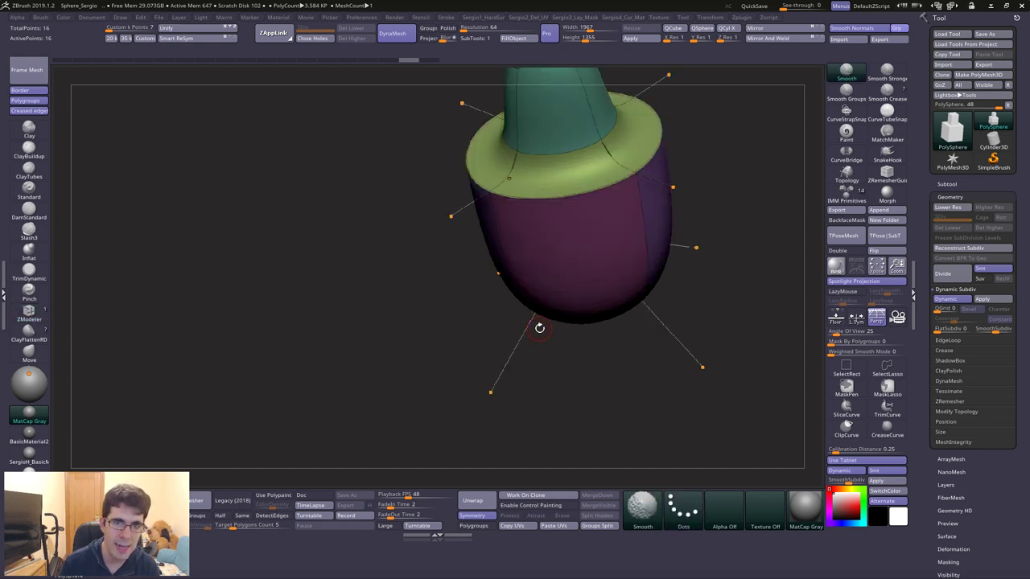
drag(539, 328, 515, 173)
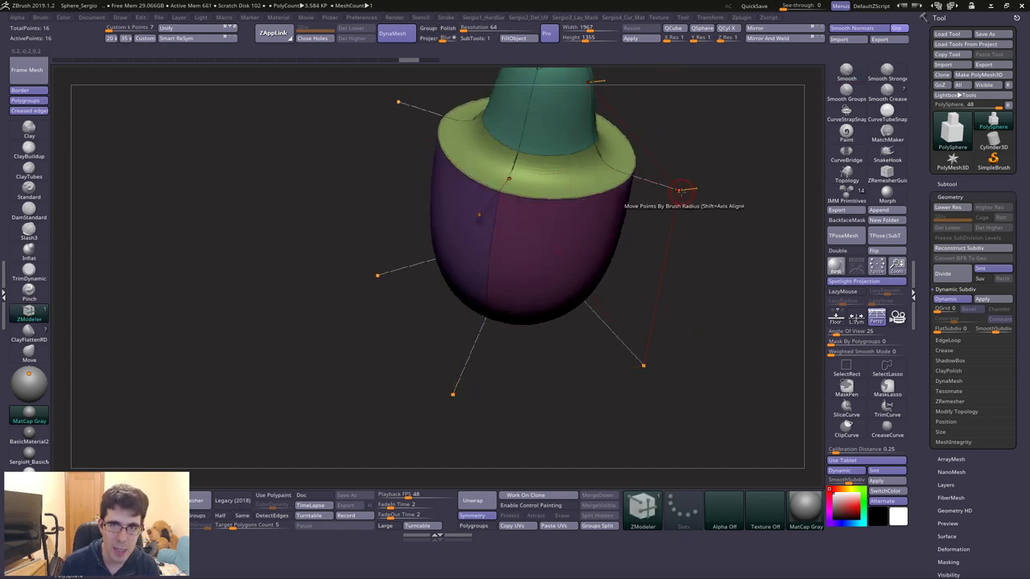
alt+drag(470, 313, 456, 178)
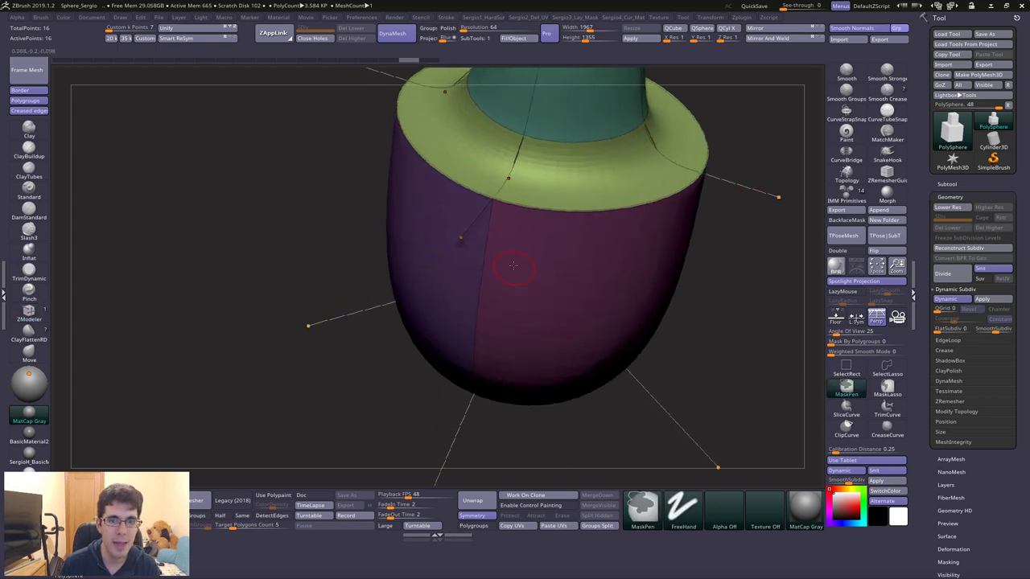
key(shift+f)
shift+drag(402, 230, 506, 177)
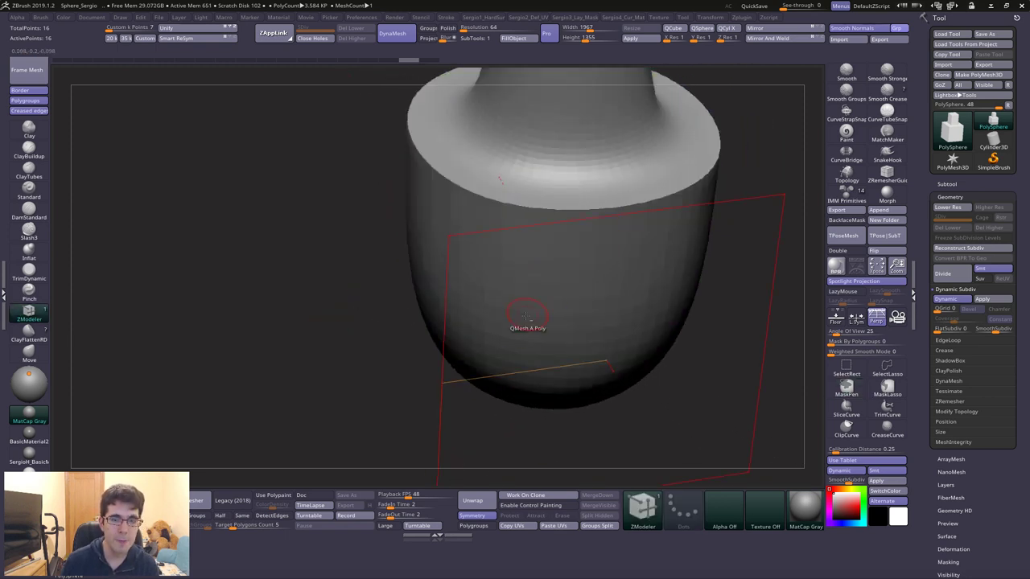
mouse_move(529, 321)
alt+mouse_down()
mouse_move(503, 355)
mouse_move(489, 315)
mouse_move(519, 283)
mouse_move(493, 245)
alt+mouse_up()
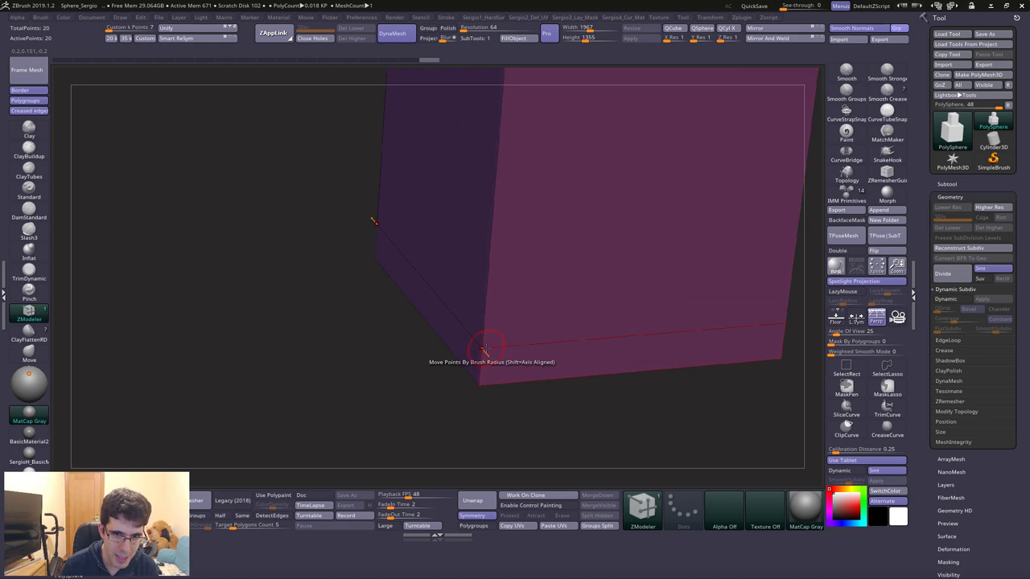
mouse_move(483, 347)
mouse_down()
mouse_move(475, 313)
mouse_move(480, 353)
mouse_up()
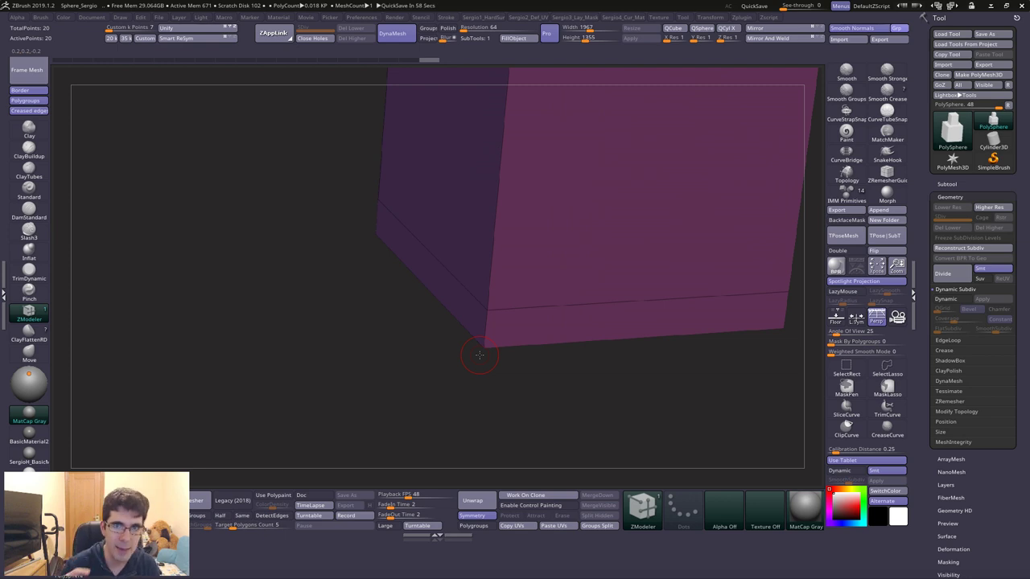
key(shift+f)
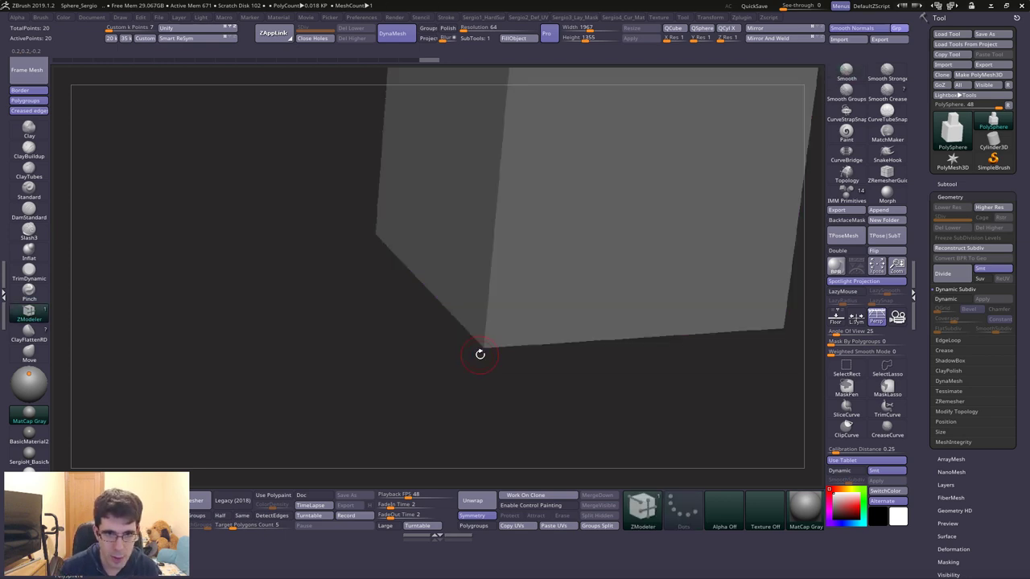
- Re-enable Dynamic Subdiv and zoom in on the rounded box's bottom edge
key(d)
drag(620, 363, 501, 287)
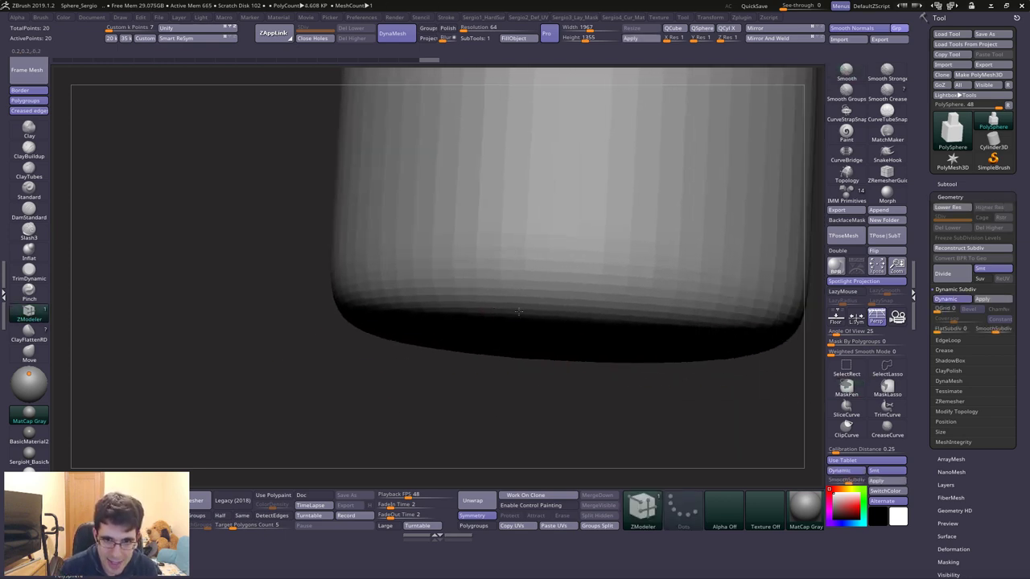
mouse_move(482, 395)
mouse_down()
mouse_move(517, 390)
mouse_move(529, 407)
mouse_move(501, 180)
mouse_move(453, 237)
mouse_move(472, 292)
mouse_up()
mouse_move(473, 360)
mouse_down()
mouse_move(471, 237)
mouse_move(443, 362)
mouse_up()
- Delete the bottom edge loop and insert a new one closer to the base
alt+click(498, 293)
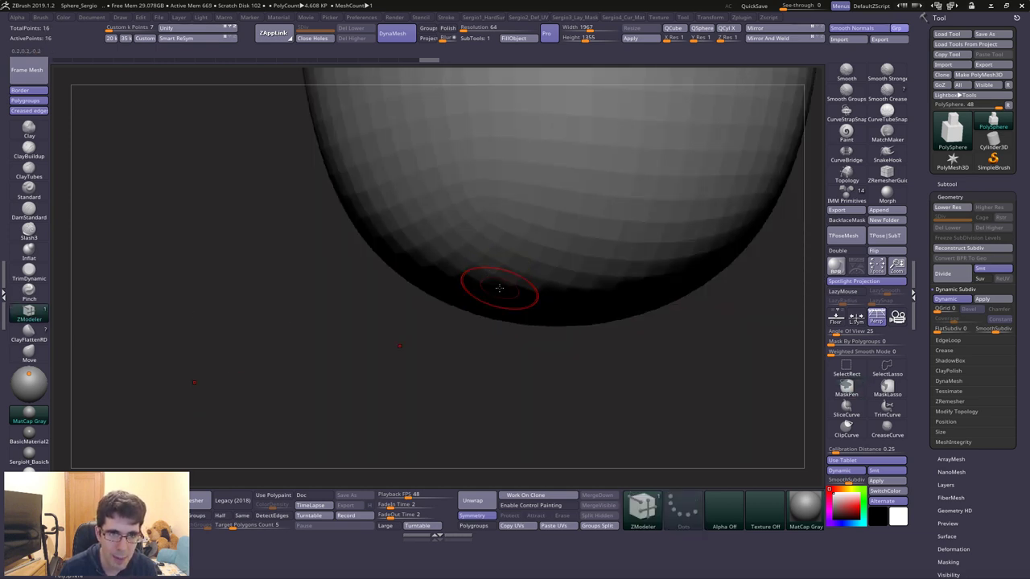
key(shift+d)
key(shift+f)
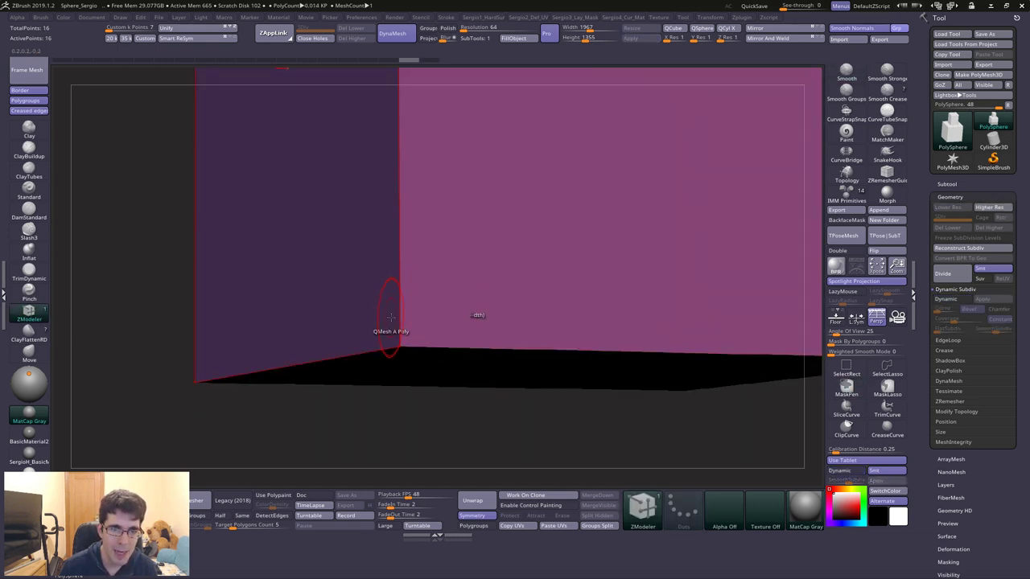
click(395, 304)
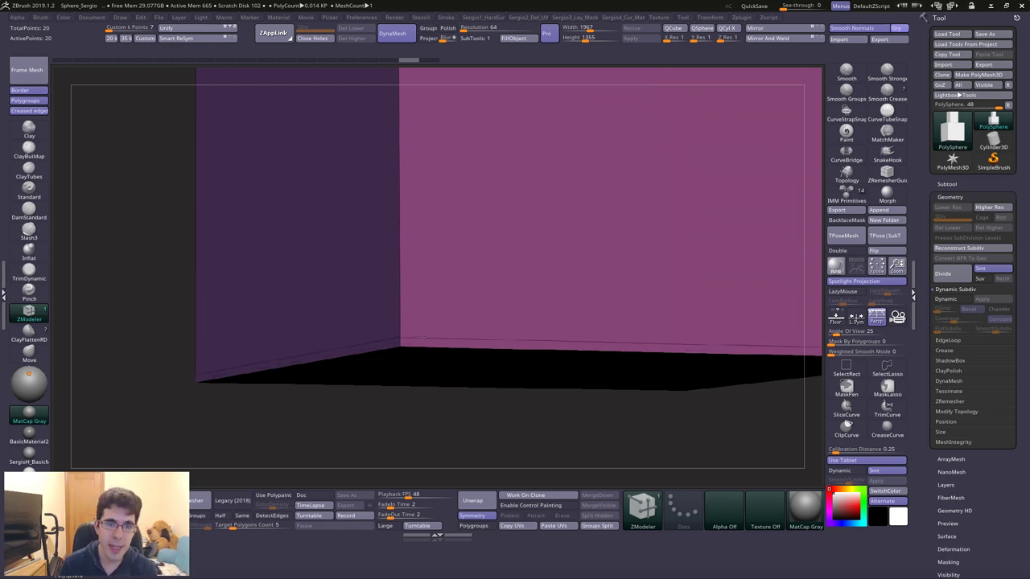
drag(370, 354, 522, 366)
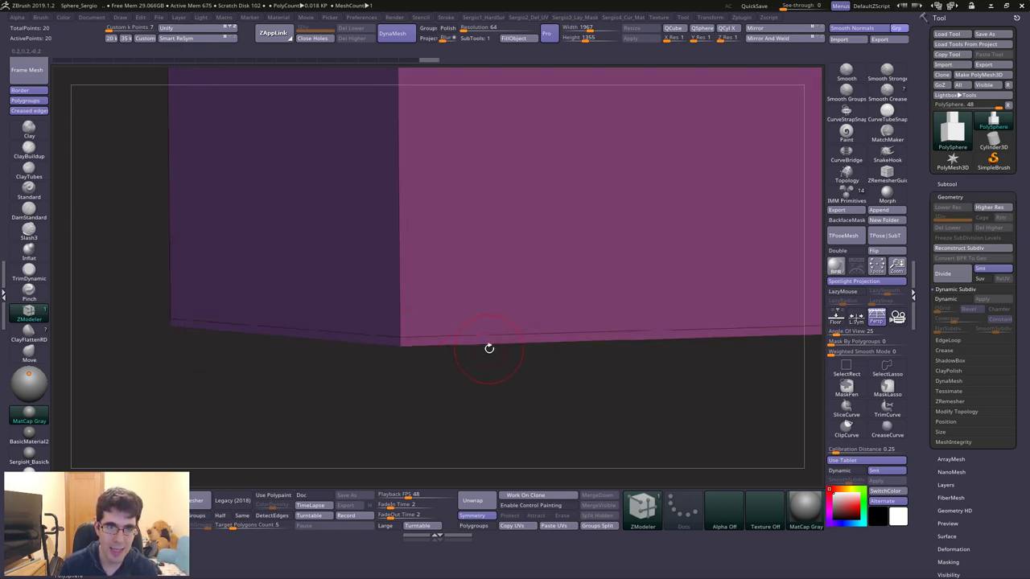
- Compare the smoothed and low-poly versions of the box's rounded bottom corner
key(d)
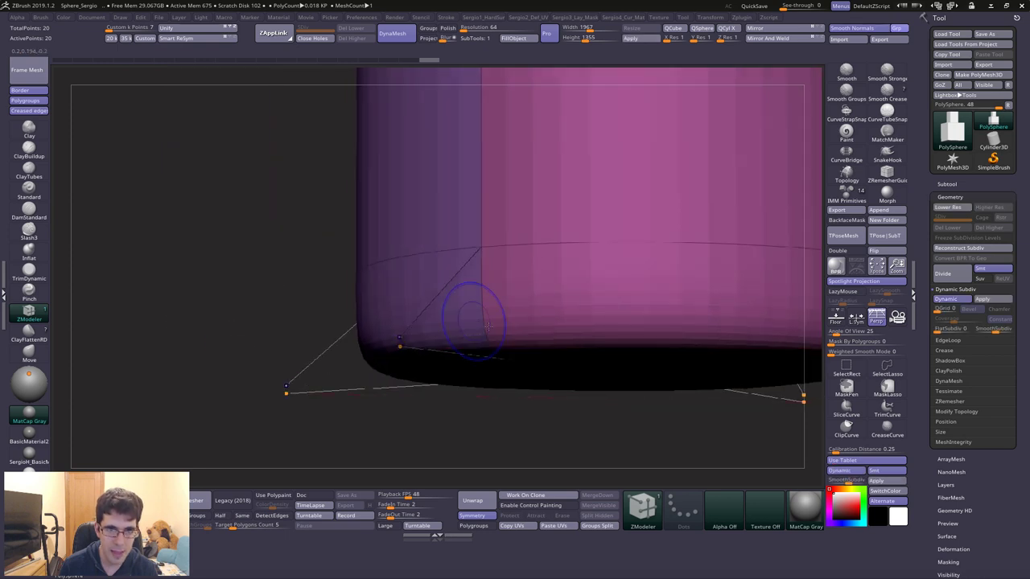
key(shift+f)
alt+drag(506, 329, 523, 320)
ctrl+right_drag(523, 320, 556, 342)
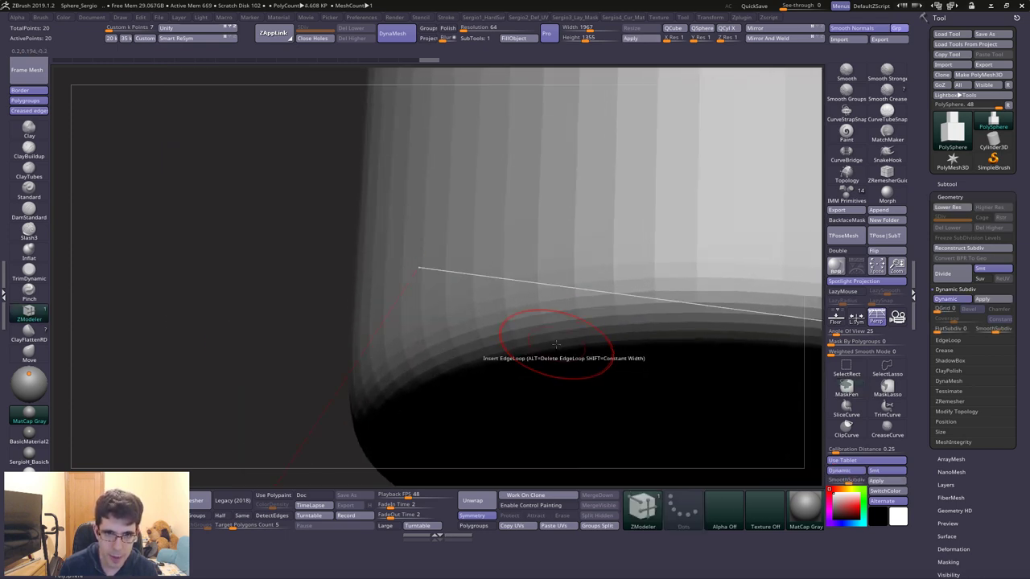
key(shift+d)
key(shift+f)
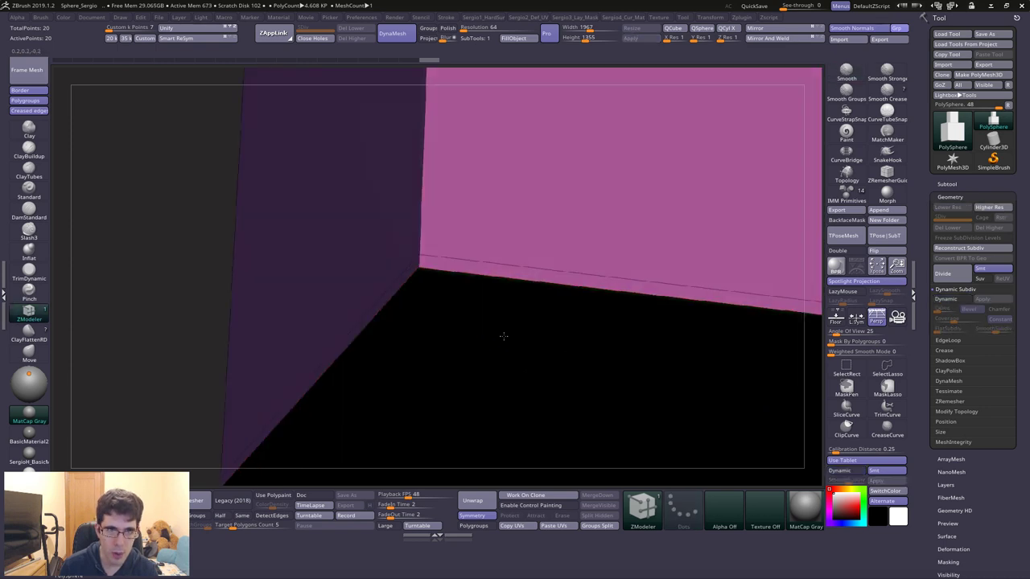
mouse_move(504, 335)
ctrl+right_down()
mouse_move(501, 345)
mouse_move(501, 271)
mouse_move(496, 311)
ctrl+right_up()
key(d)
key(shift+d)
- Insert a new edge loop around the lower box and preview it smoothed
click(504, 245)
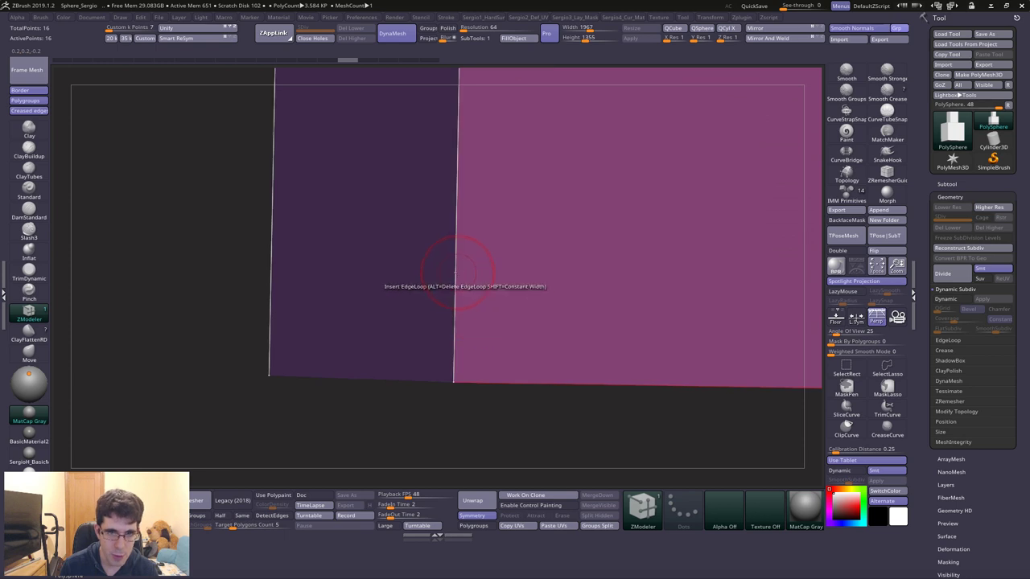
key(d)
key(shift+f)
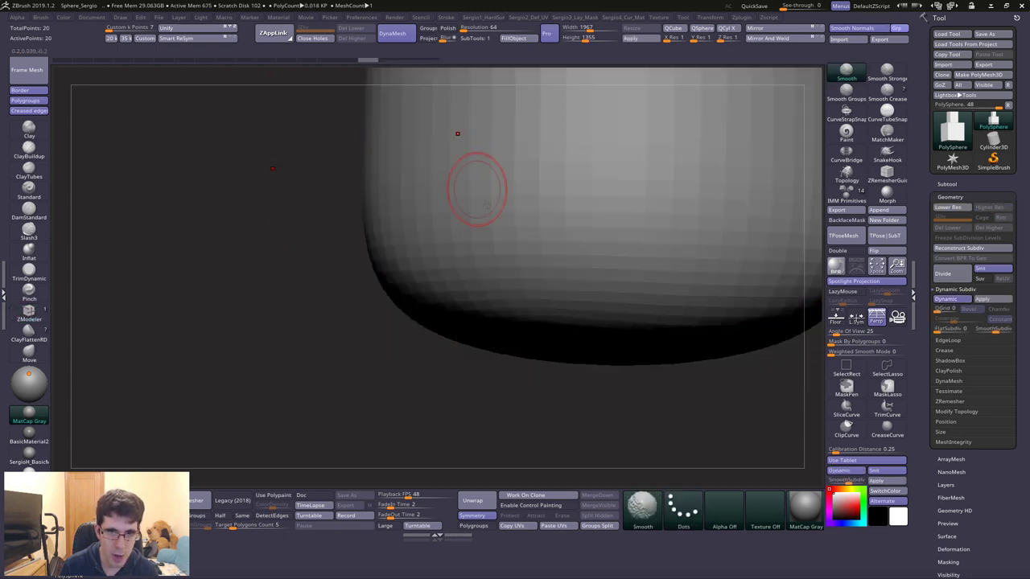
right_drag(536, 252, 540, 149)
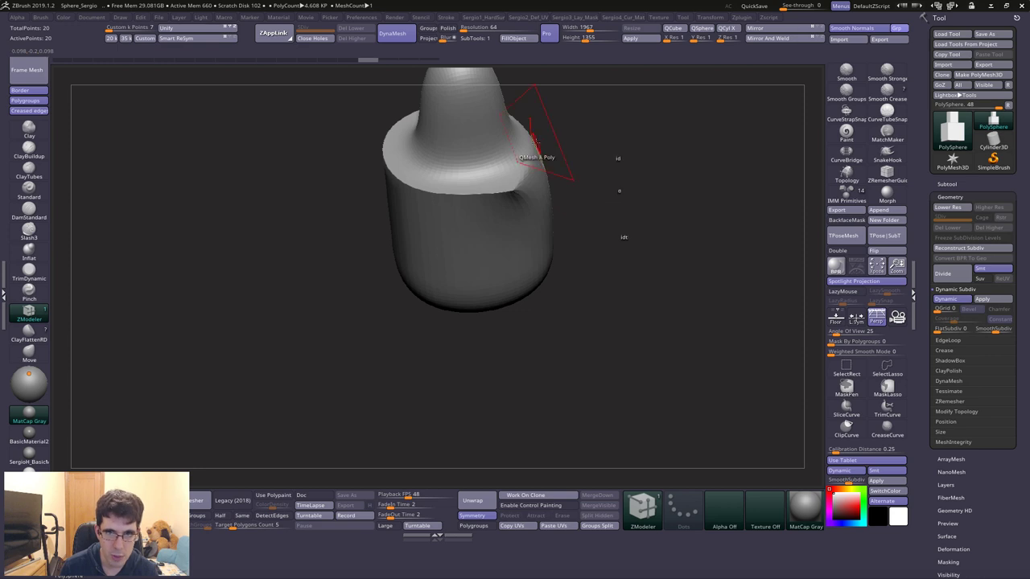
right_drag(530, 137, 570, 142)
key(shift+f)
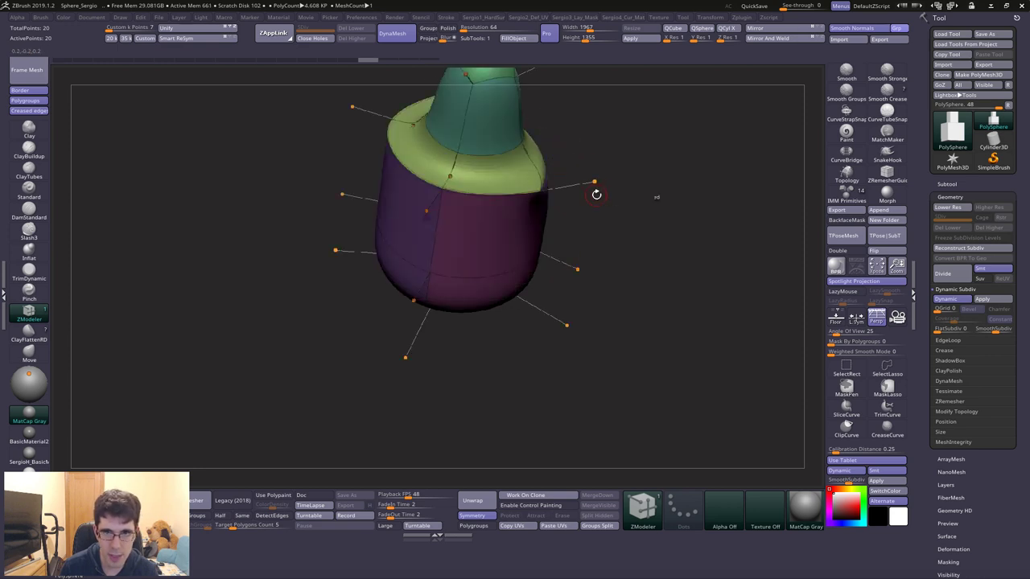
key(shift+d)
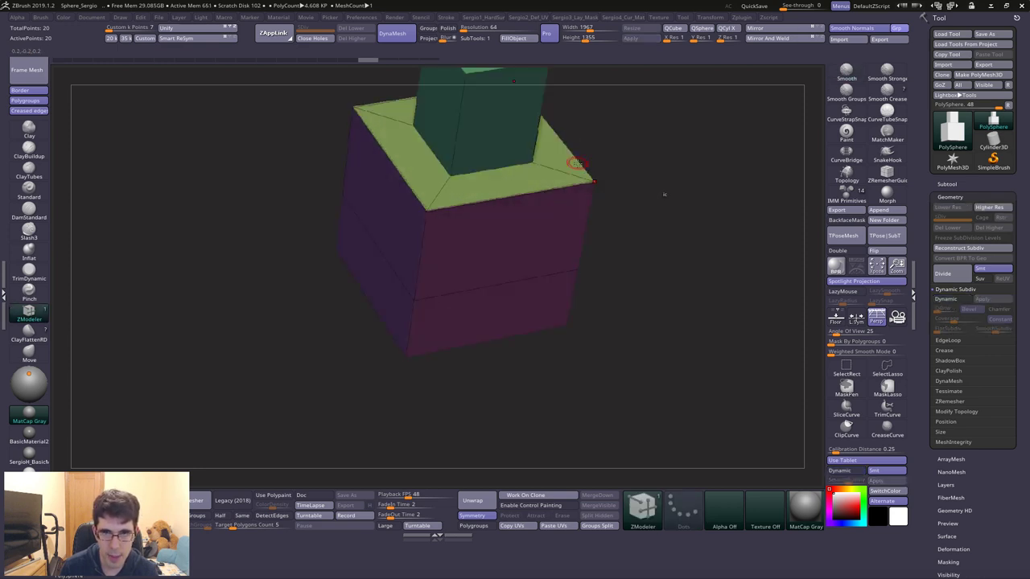
- Set the edge action to Delete Loops, then re-check the smoothed model upright
right_drag(582, 174, 574, 153)
key(space)
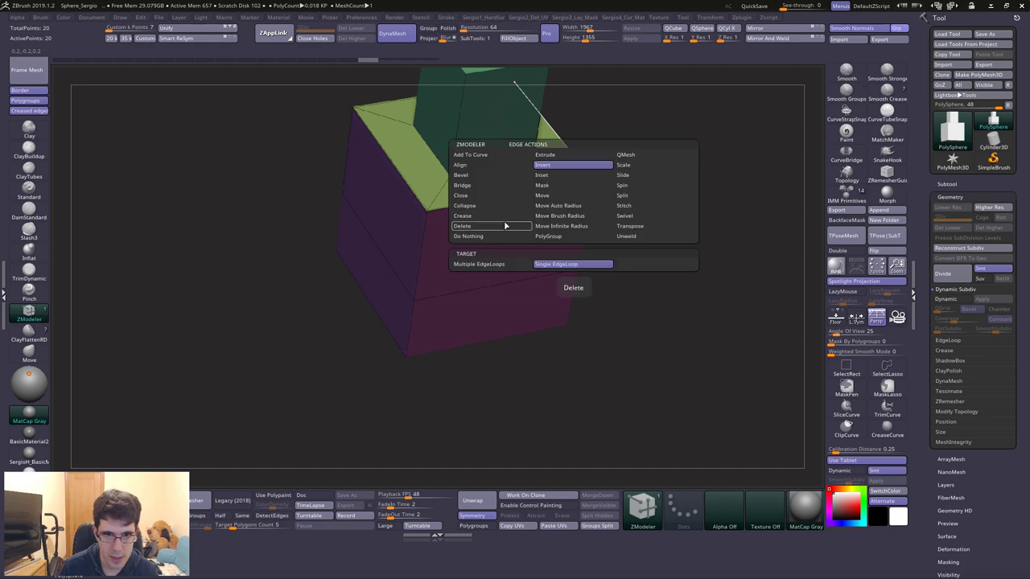
click(505, 226)
key(shift+d)
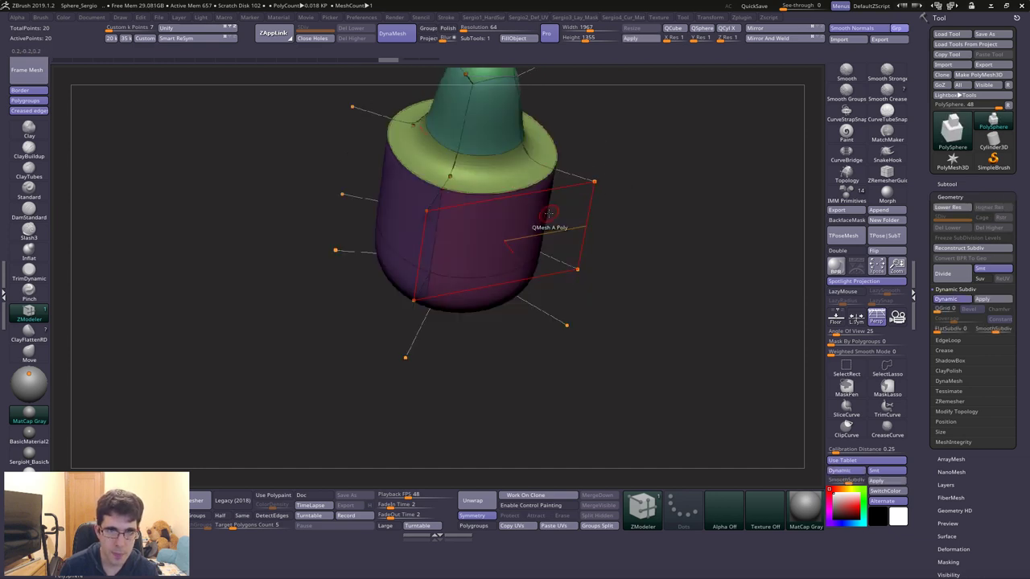
key(shift+f)
mouse_move(545, 214)
right_down()
mouse_move(478, 185)
mouse_move(523, 266)
mouse_move(549, 269)
mouse_move(498, 304)
right_up()
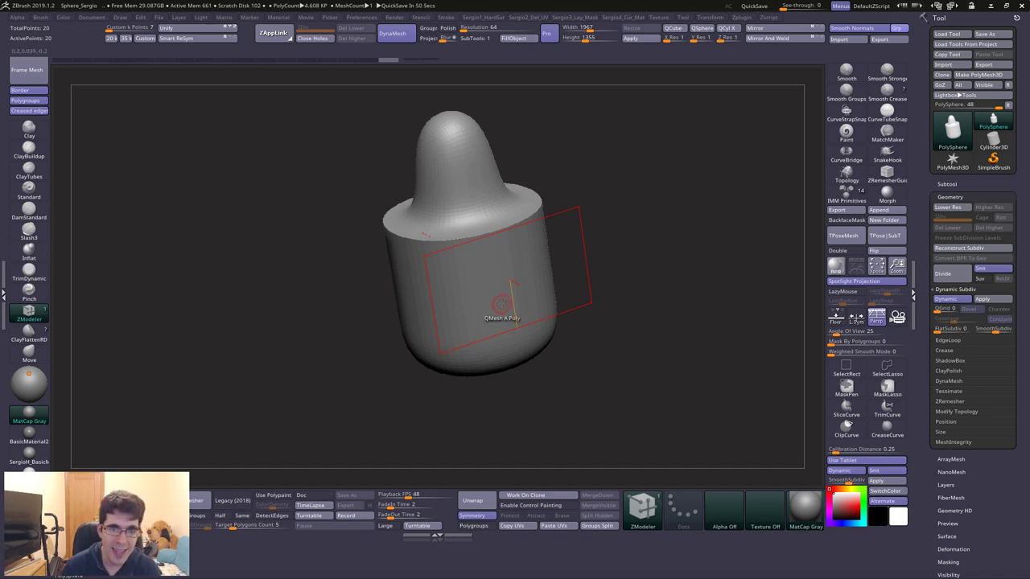
mouse_move(500, 304)
ctrl+right_down()
mouse_move(487, 268)
mouse_move(484, 327)
ctrl+right_up()
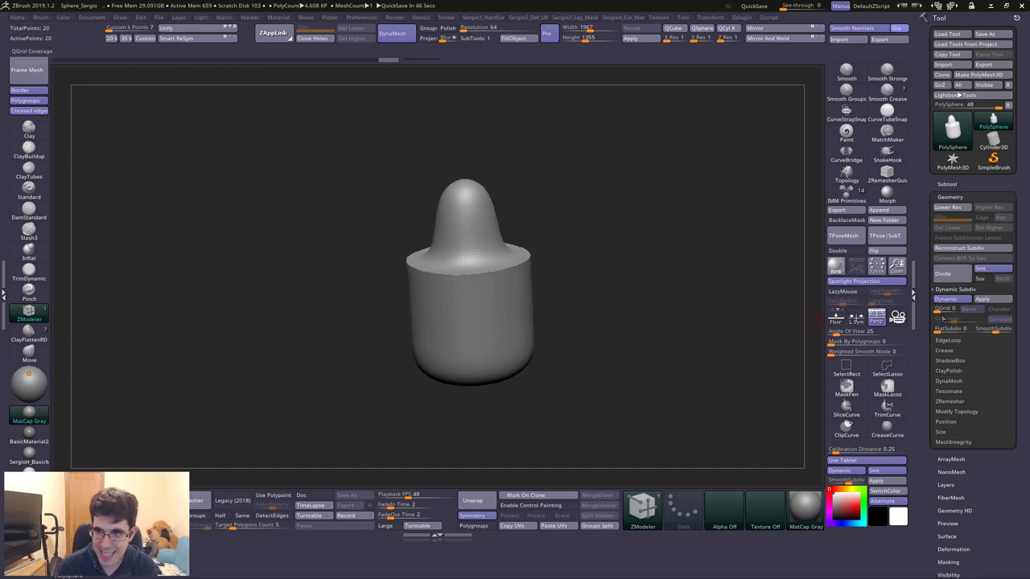
- Crease the edge loop at the stem's base with the ZModeler brush
click(953, 303)
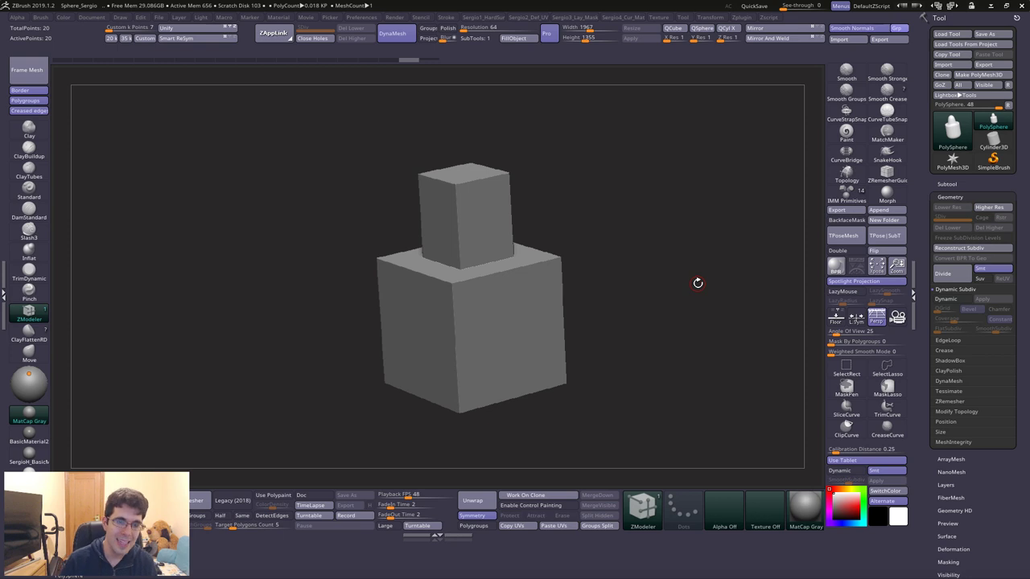
key(shift+f)
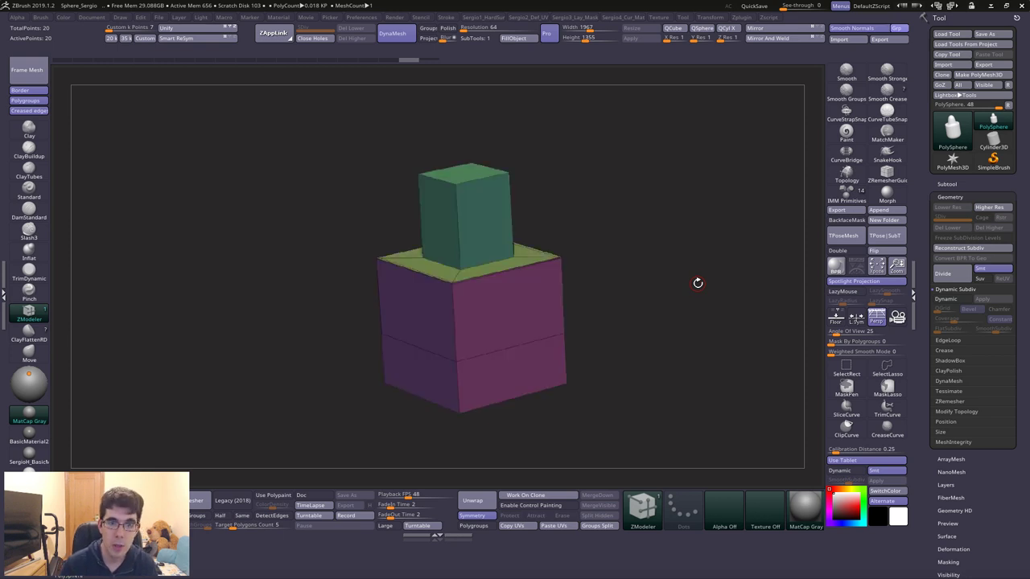
key(d)
mouse_move(590, 279)
alt+right_down()
mouse_move(510, 337)
mouse_move(485, 239)
alt+right_up()
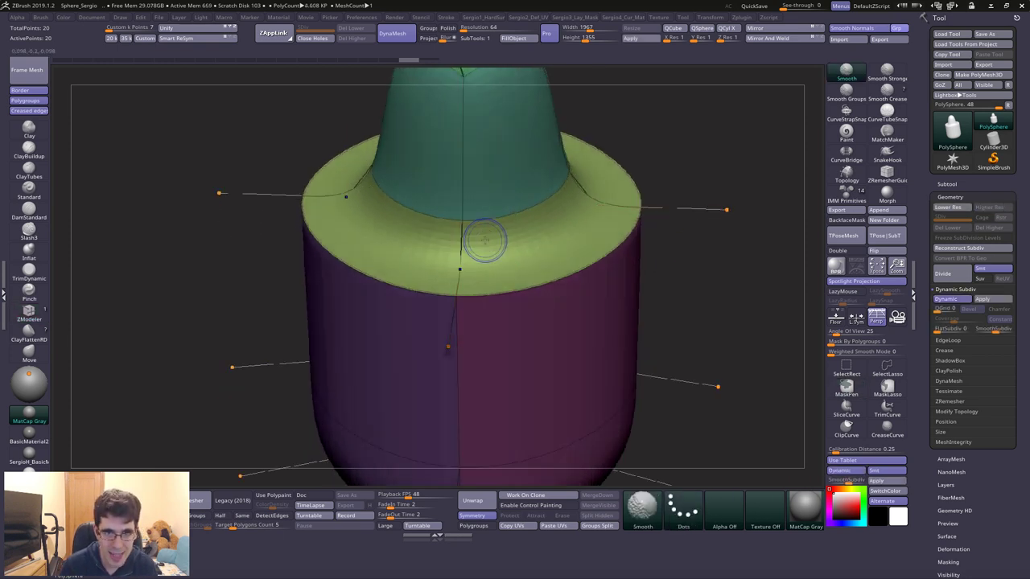
key(b)
key(z)
key(m)
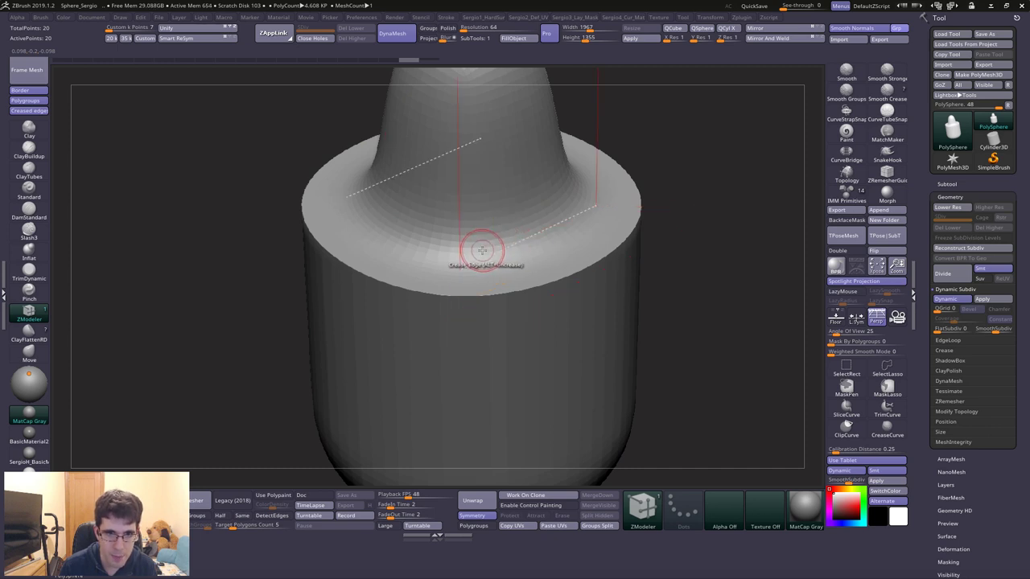
click(482, 250)
- Extend the stem's top face to flatten its dome, then switch Dynamic Subdiv off
key(f)
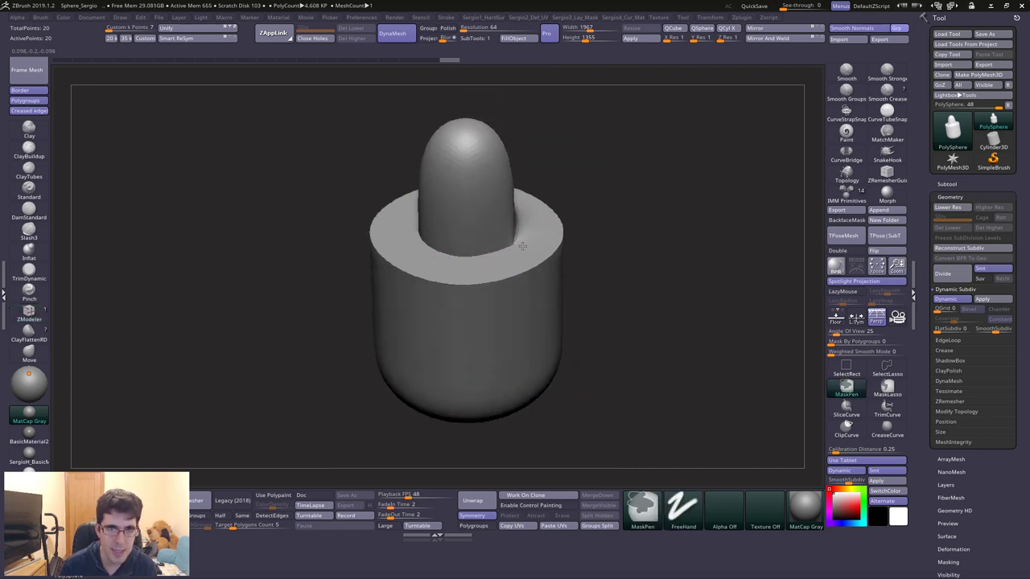
right_drag(522, 246, 528, 211)
mouse_move(529, 294)
ctrl+right_down()
mouse_move(471, 183)
mouse_move(464, 356)
mouse_move(482, 295)
ctrl+right_up()
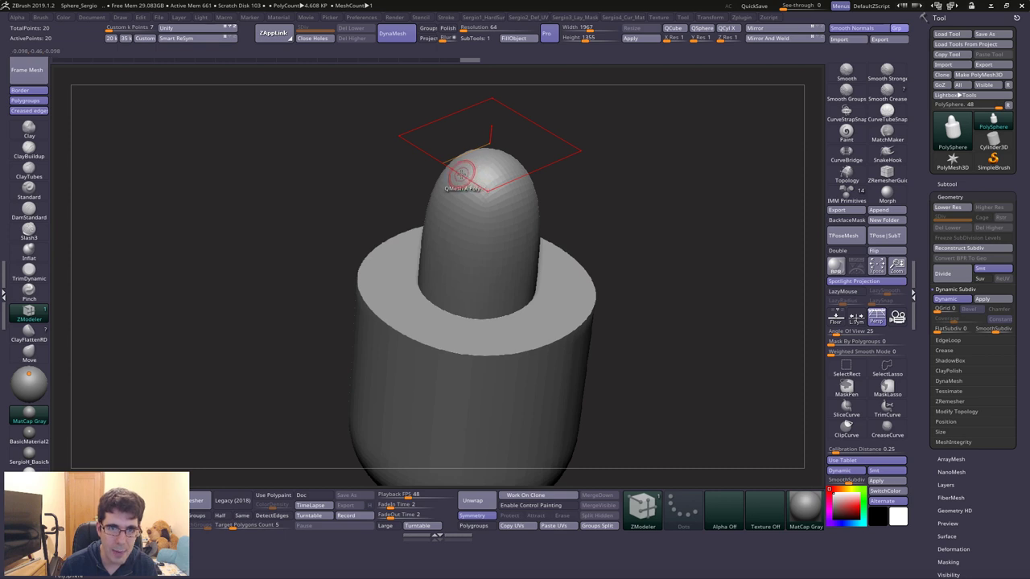
drag(462, 173, 553, 135)
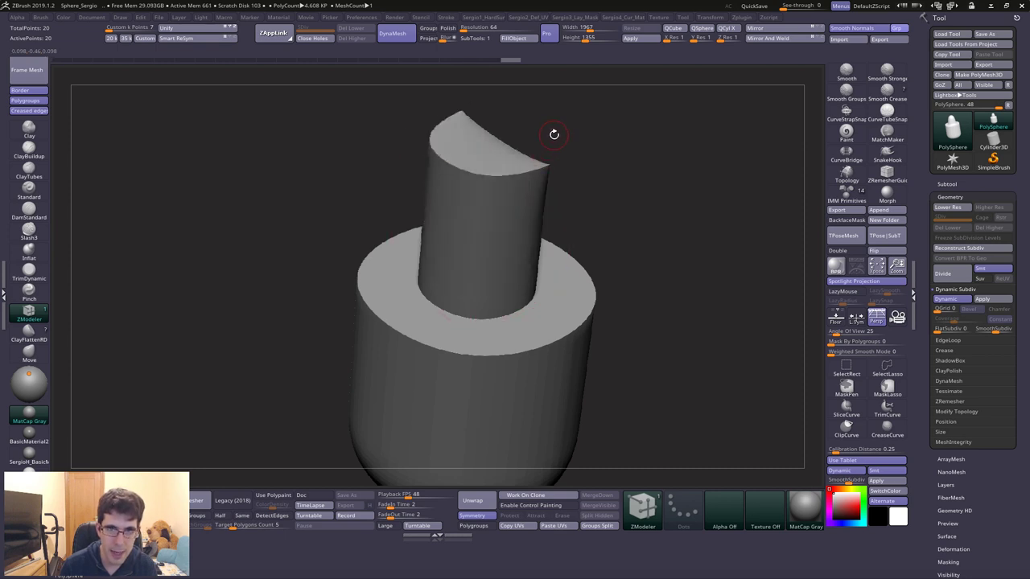
mouse_move(529, 131)
right_down()
mouse_move(469, 233)
mouse_move(475, 184)
right_up()
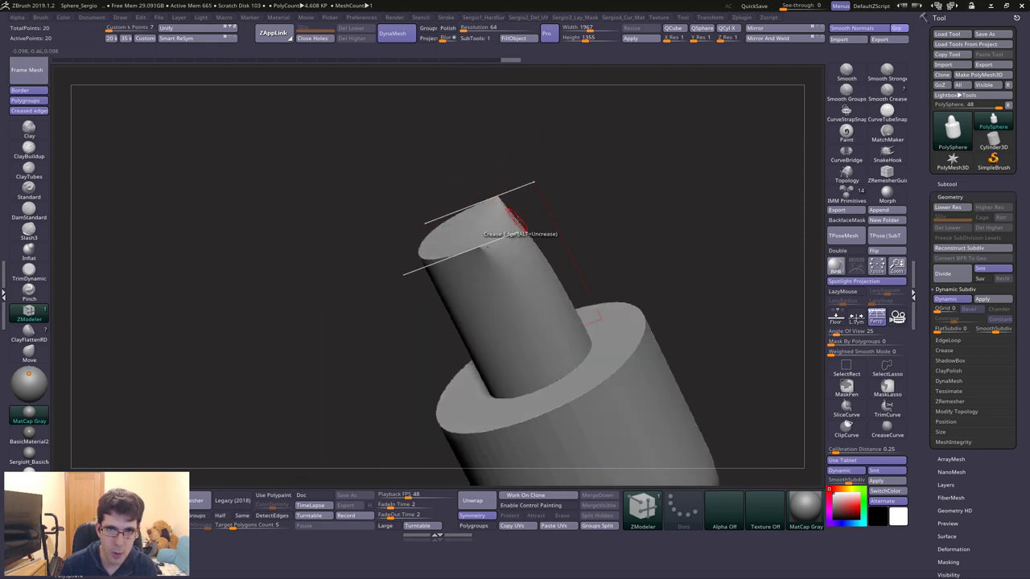
mouse_move(522, 220)
ctrl+right_down()
mouse_move(491, 239)
mouse_move(519, 294)
ctrl+right_up()
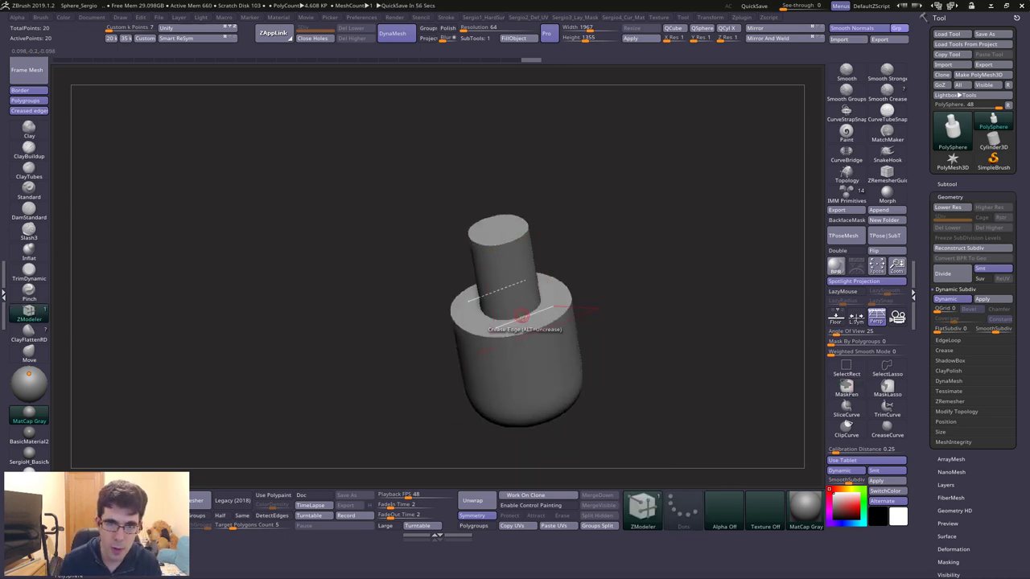
mouse_move(551, 312)
alt+right_down()
mouse_move(671, 255)
mouse_move(603, 254)
alt+right_up()
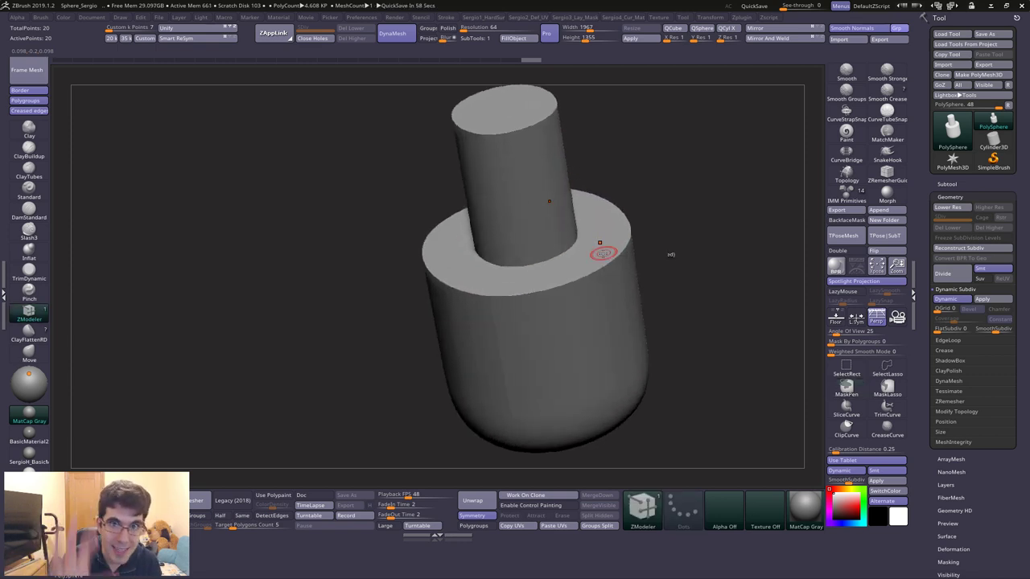
shift+right_drag(603, 253, 603, 324)
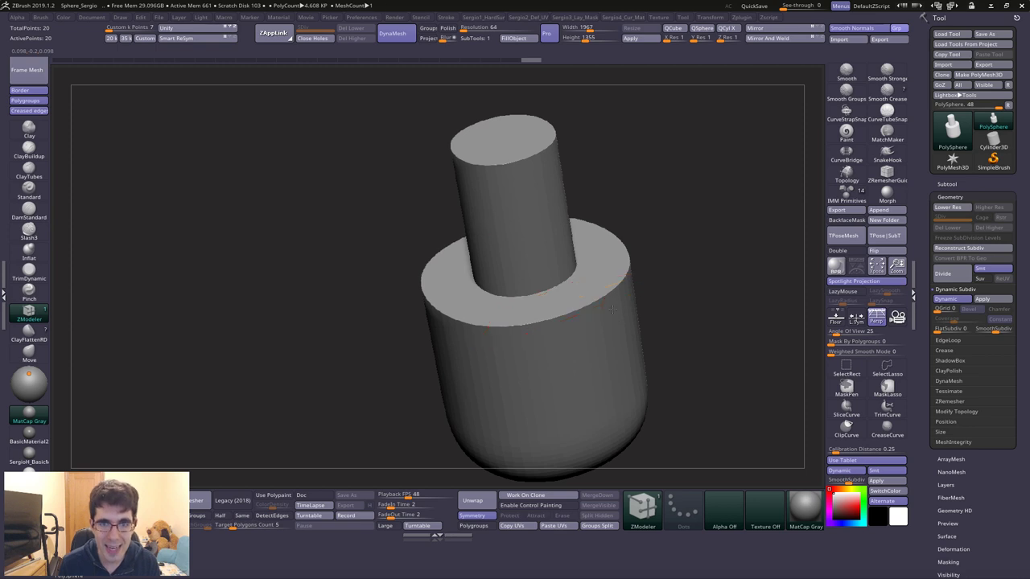
click(959, 300)
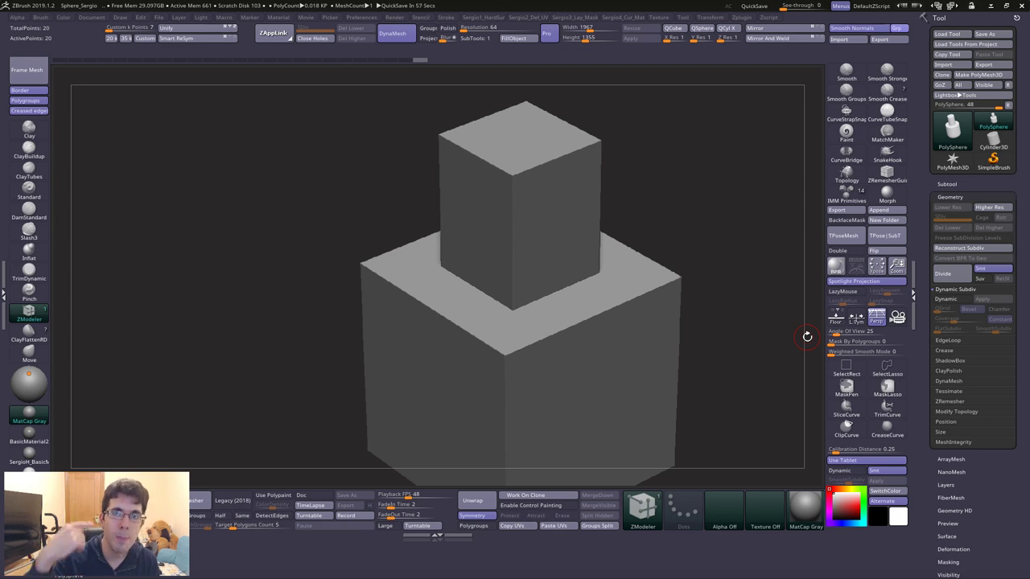
- Add subdivision levels with Ctrl+D up to SDiv 8 (294,914 points), then step down to level 1
key(ctrl+d)
key(ctrl+d)
key(ctrl+d)
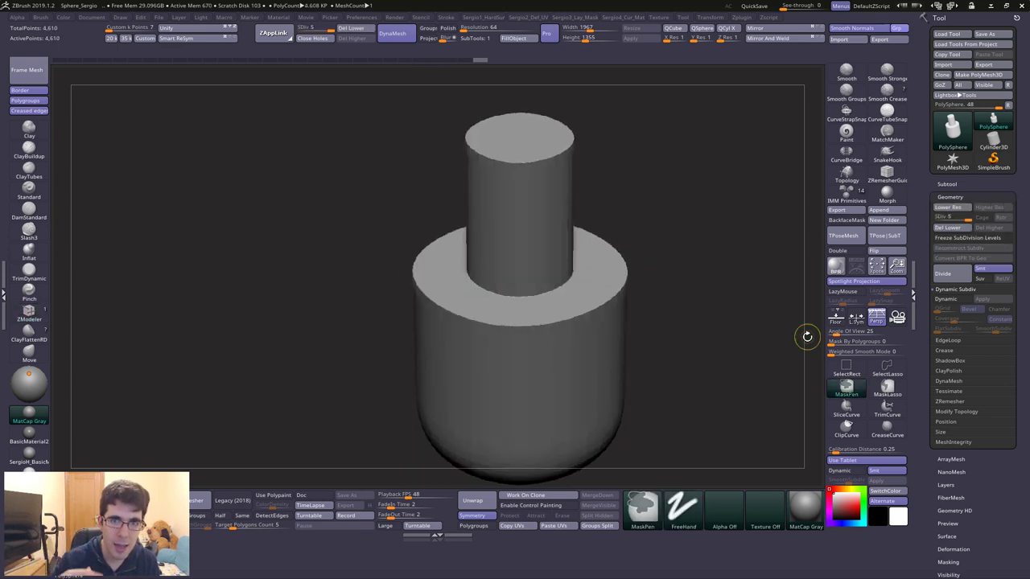
scroll(596, 330, down, 3)
key(ctrl+d)
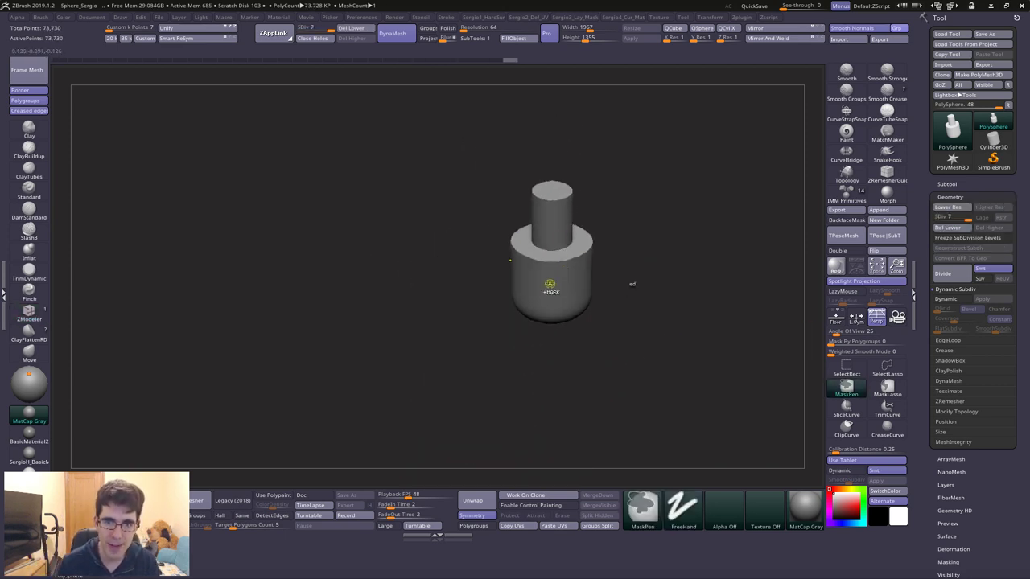
key(f)
key(shift+f)
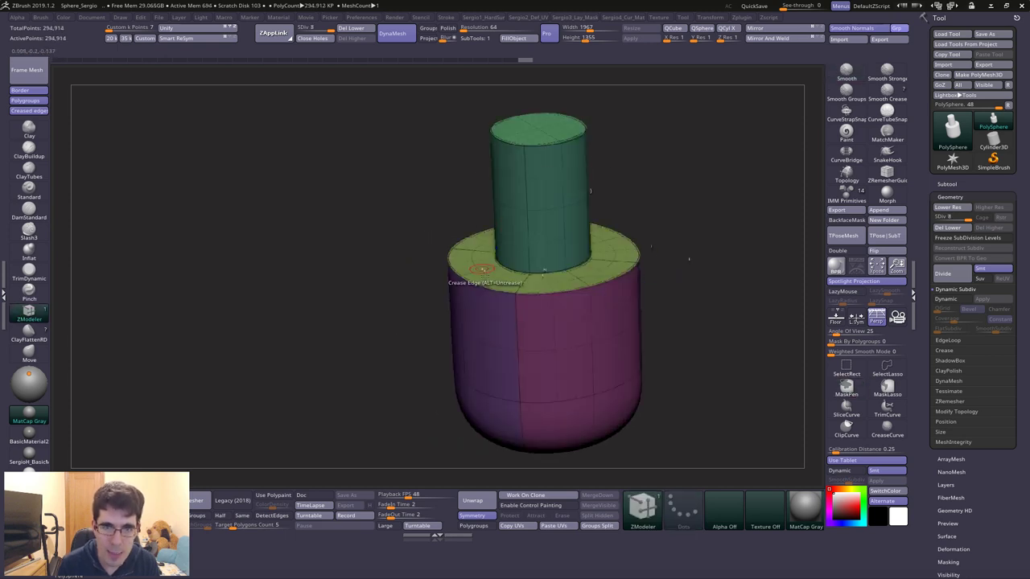
key(shift+f)
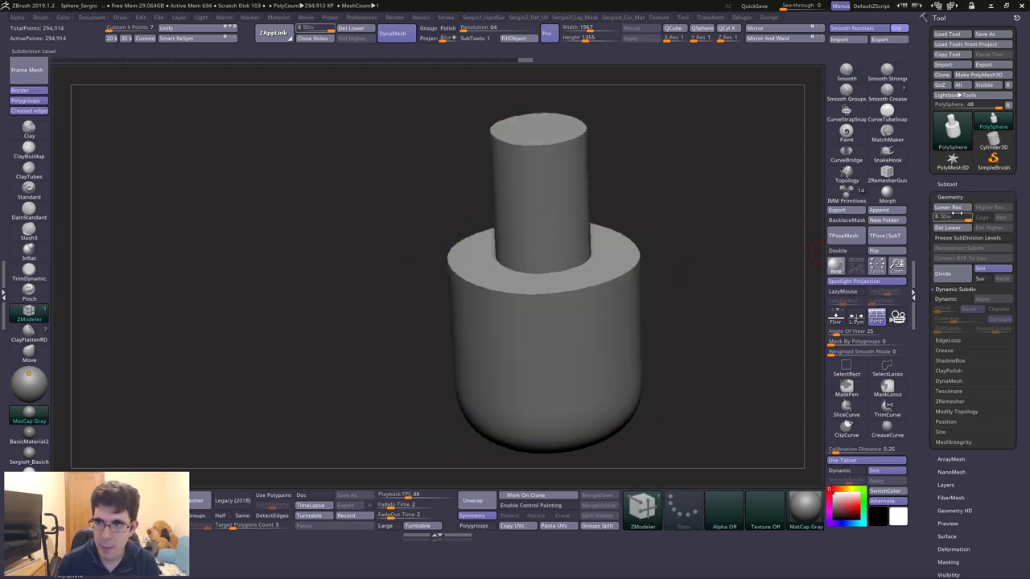
mouse_move(951, 217)
mouse_down()
mouse_move(942, 220)
mouse_move(977, 218)
mouse_move(941, 217)
mouse_move(979, 217)
mouse_up()
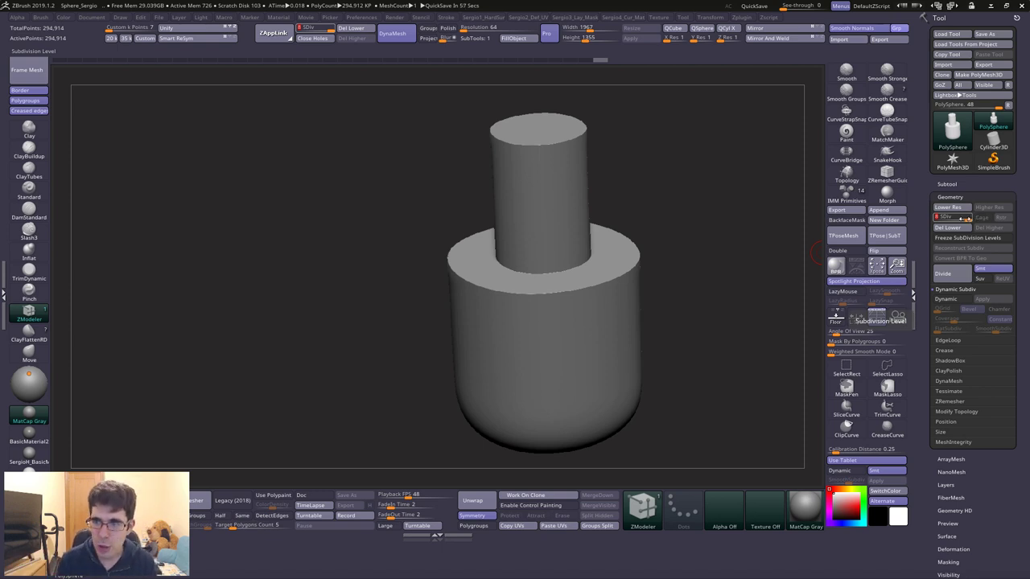
drag(965, 217, 949, 217)
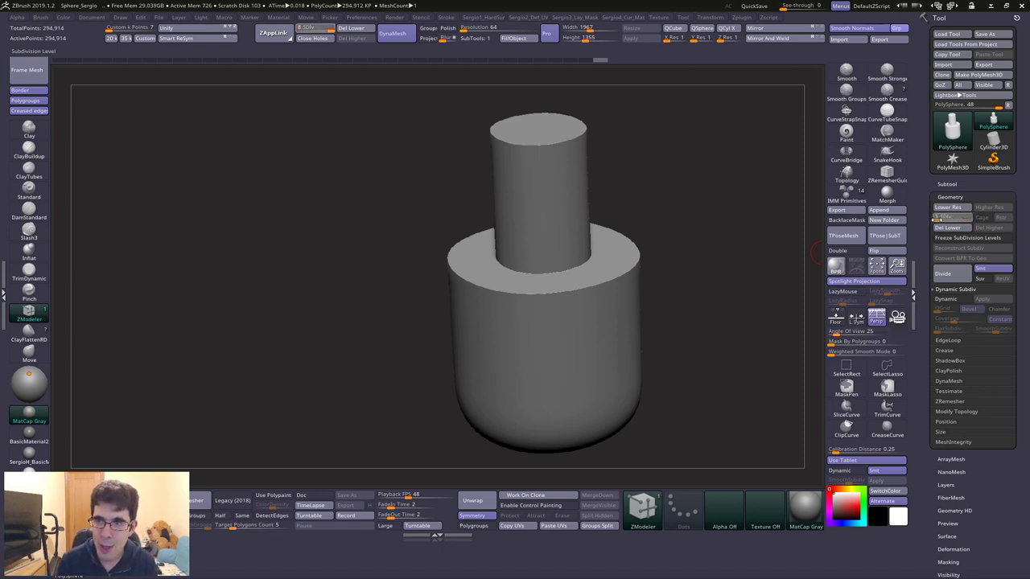
key(shift+d)
- Undo the subdivision levels back to the dynamically smoothed low-poly mesh
drag(620, 184, 570, 296)
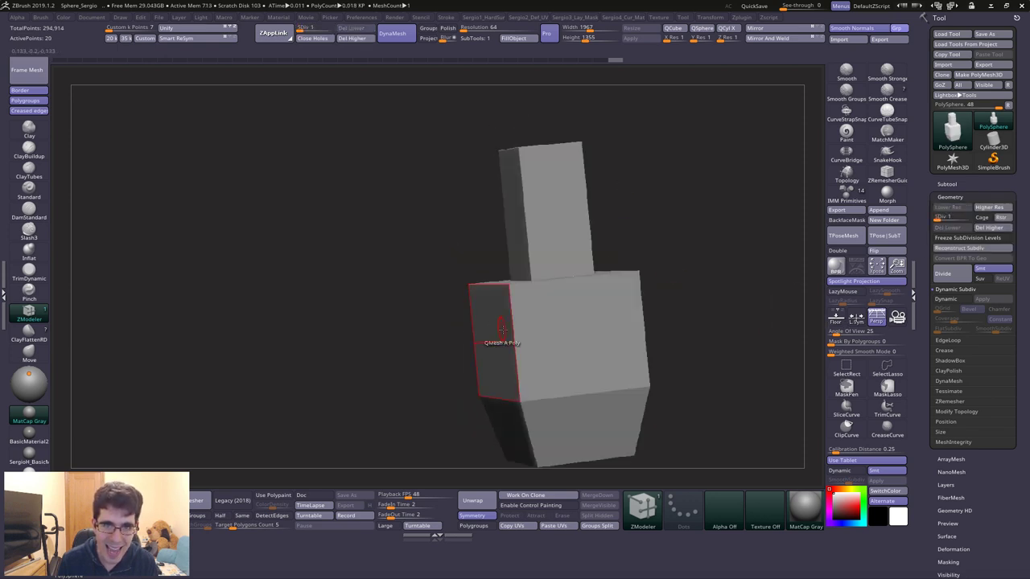
right_drag(569, 296, 582, 323)
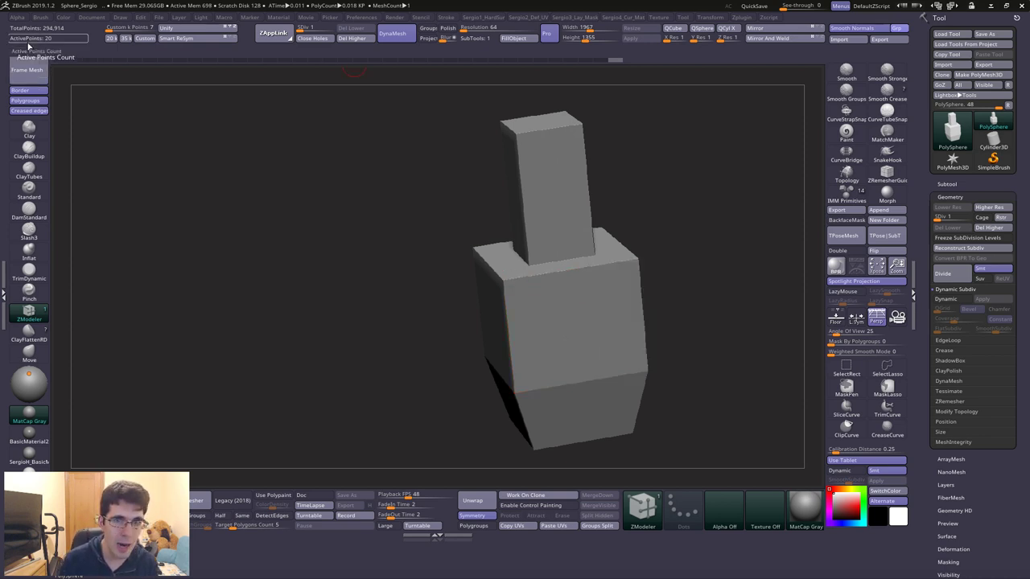
drag(949, 216, 969, 217)
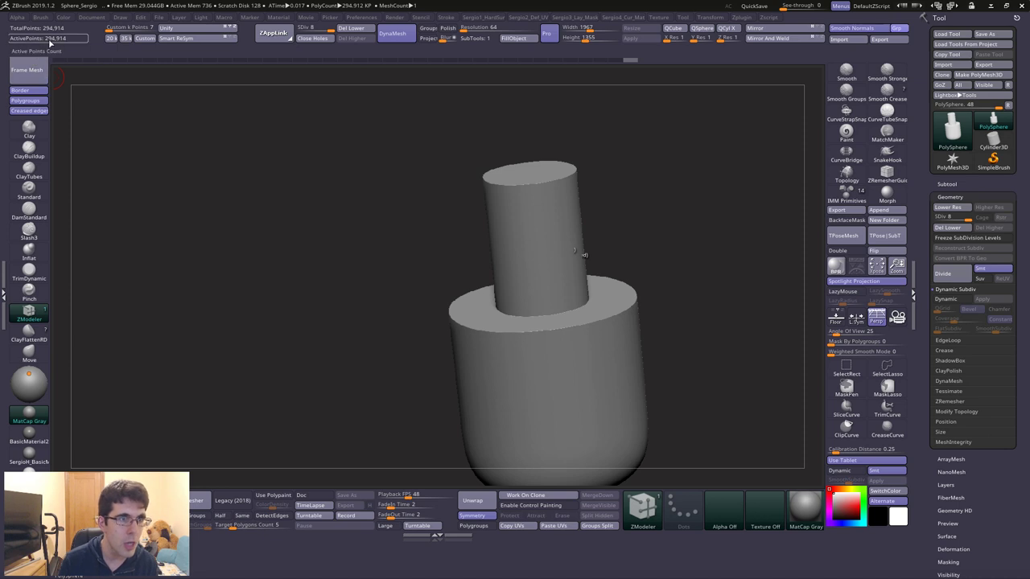
key(ctrl)
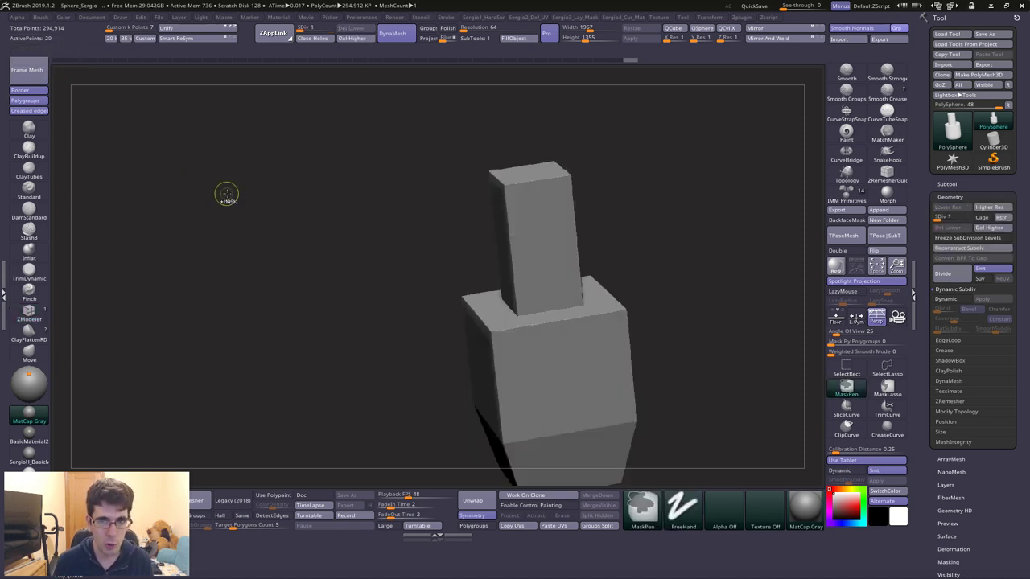
key(ctrl+z)
key(ctrl+z)
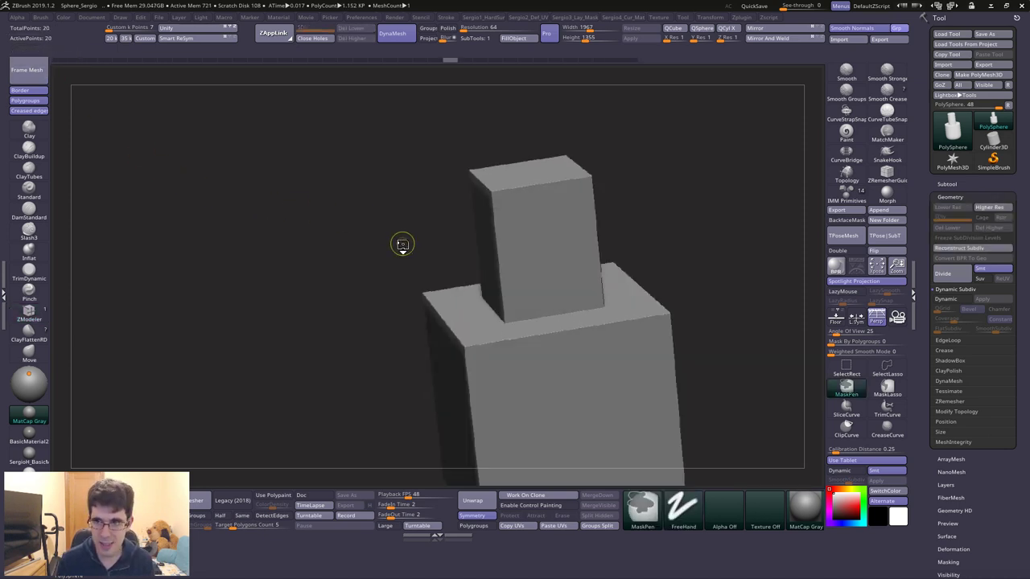
key(ctrl+z)
key(ctrl+z)
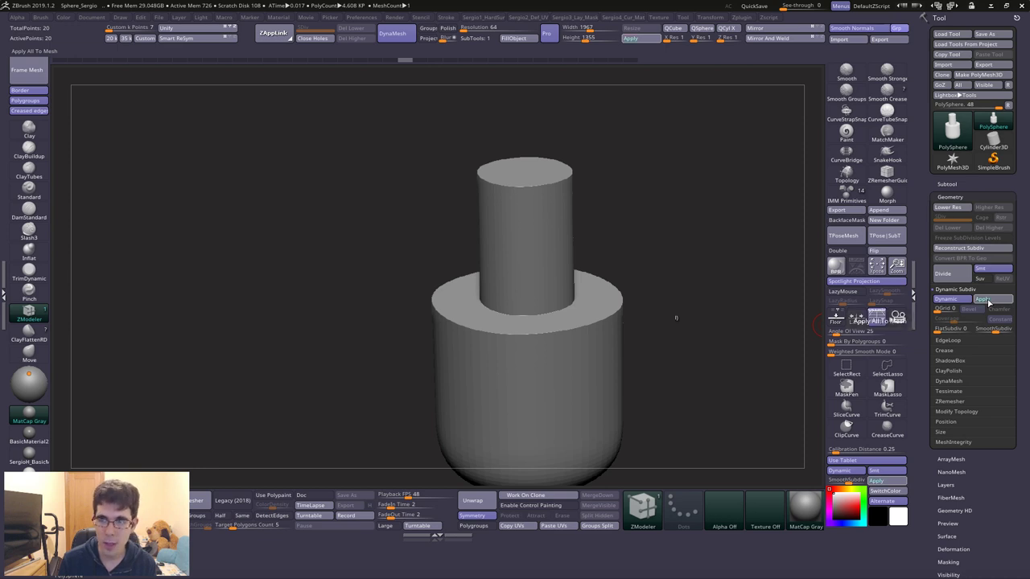
- Apply Dynamic Subdiv as real levels, compare lowest and highest, and face the model front-on
click(986, 299)
mouse_move(946, 218)
mouse_down()
mouse_move(936, 218)
mouse_move(969, 218)
mouse_up()
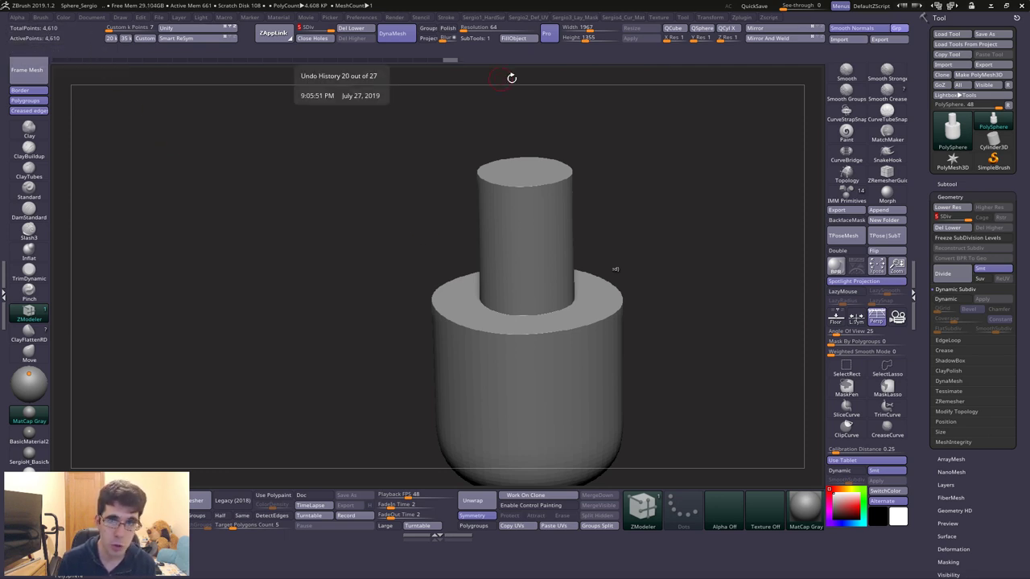
key(shift+d)
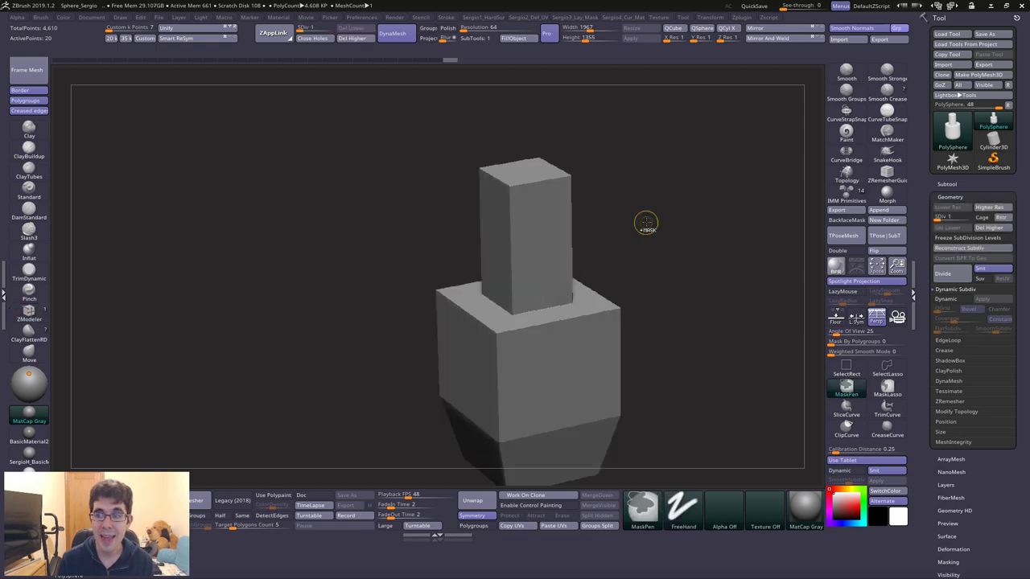
key(d)
mouse_move(592, 292)
alt+right_down()
mouse_move(595, 242)
mouse_move(679, 268)
alt+right_up()
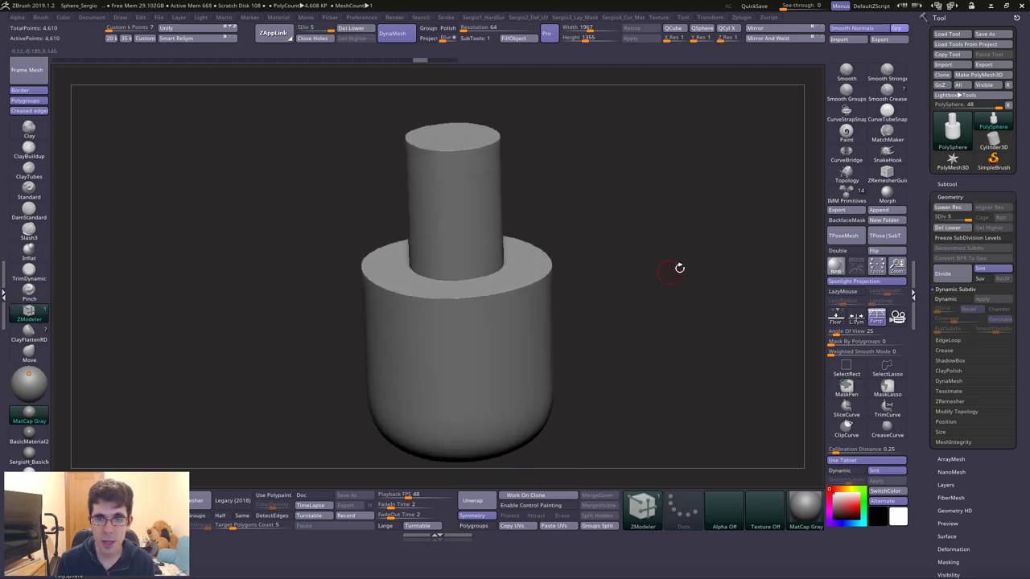
click(968, 186)
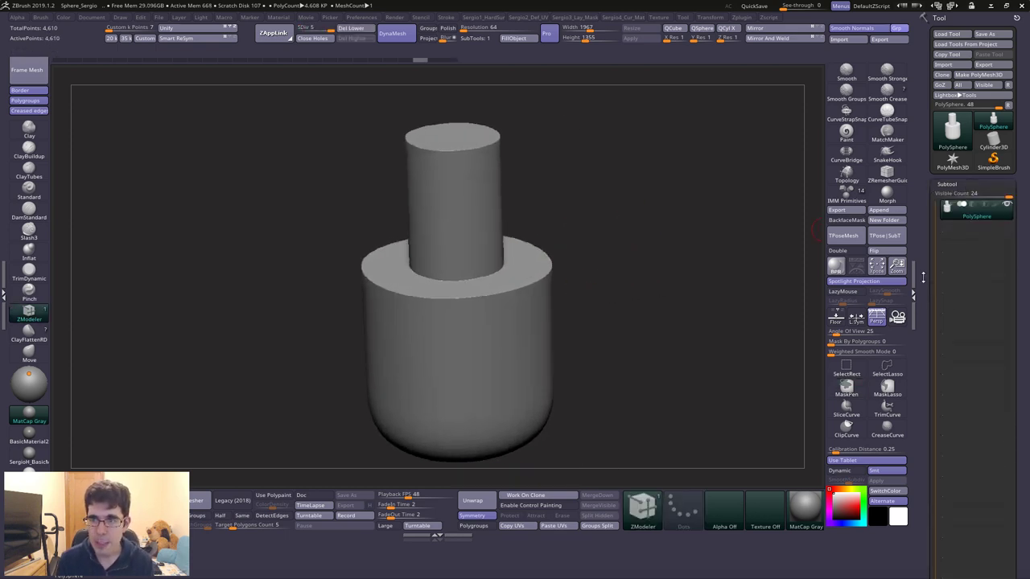
drag(922, 276, 925, 242)
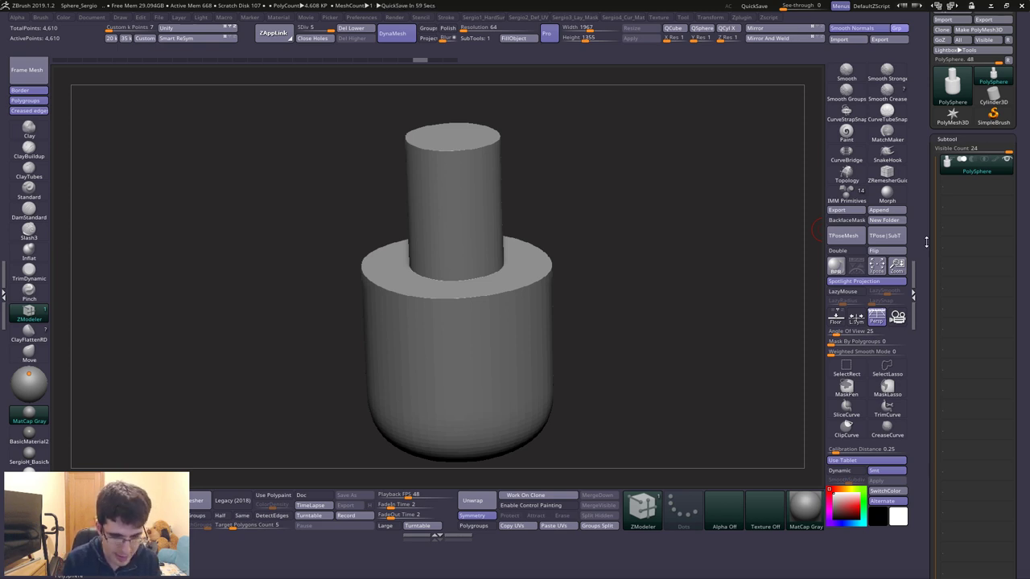
mouse_move(501, 218)
shift+right_down()
mouse_move(517, 200)
mouse_move(539, 232)
shift+right_up()
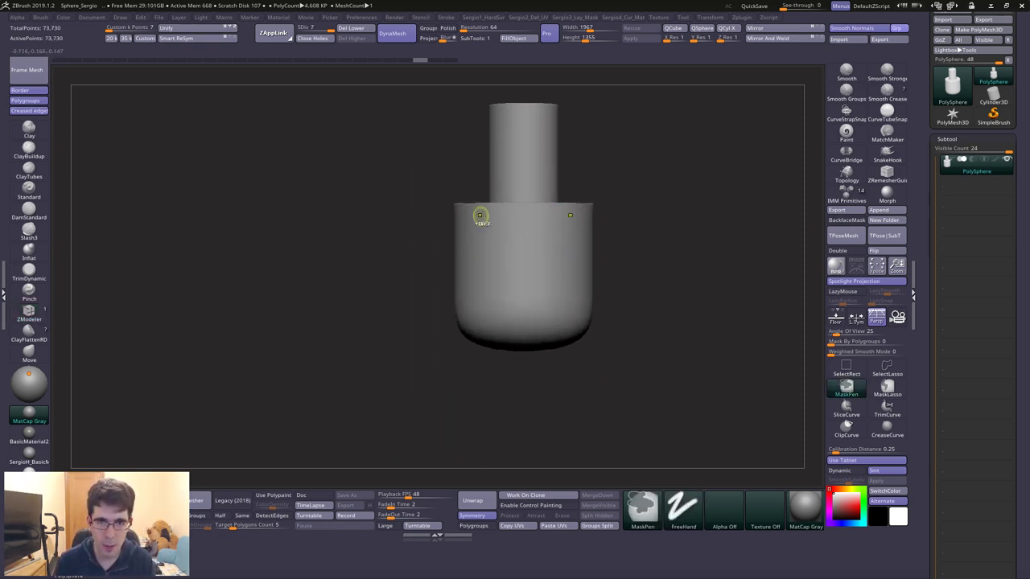
- Select the DamStandard brush with lazy stroke and draw size 5
ctrl+right_drag(480, 214, 561, 340)
key(b)
key(d)
key(s)
key(s)
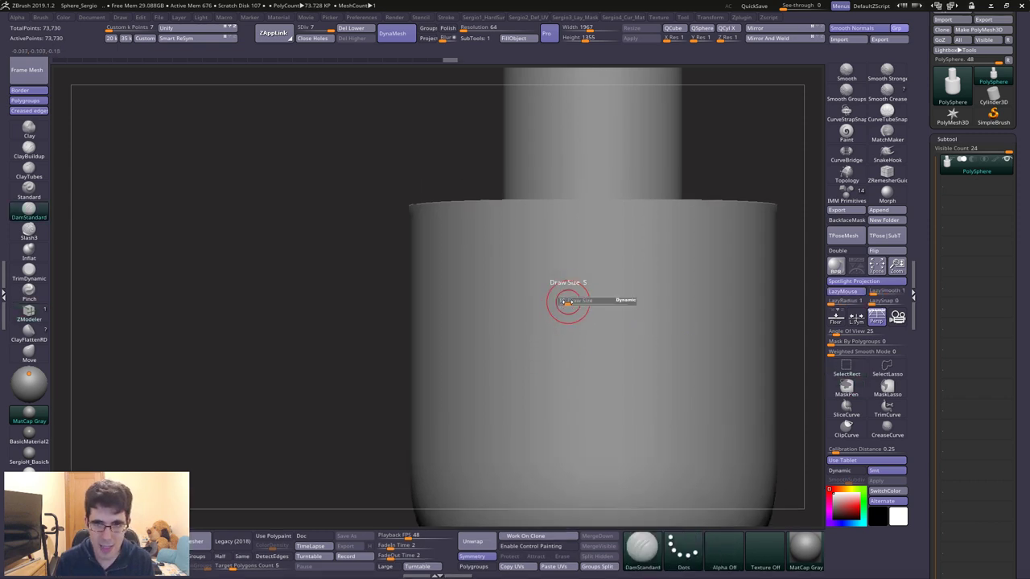
alt+right_drag(563, 299, 508, 279)
key(s)
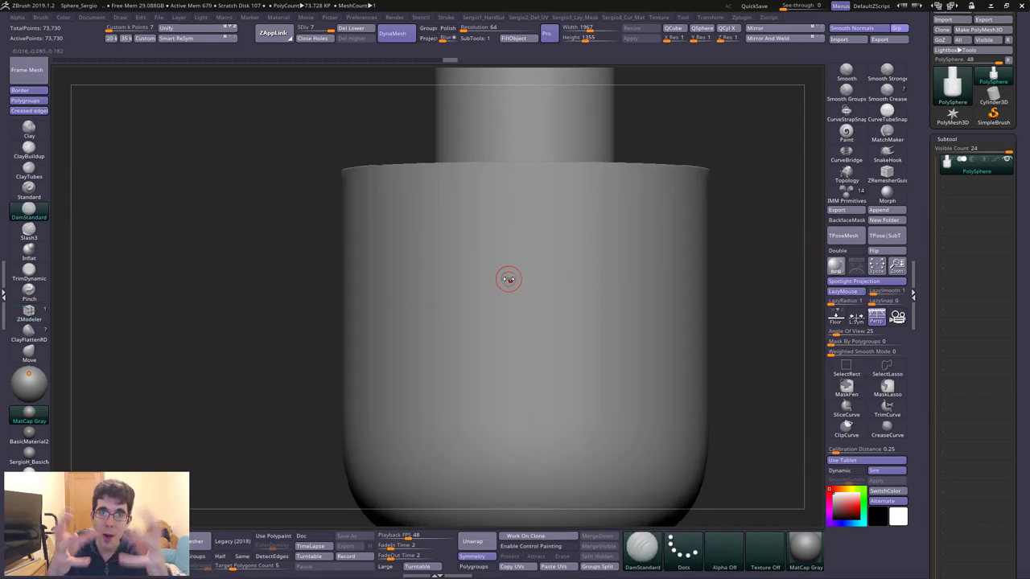
- Carve a rounded square groove and four diagonal corner slashes into the base
mouse_move(420, 217)
mouse_down()
mouse_move(419, 318)
mouse_move(550, 224)
mouse_up()
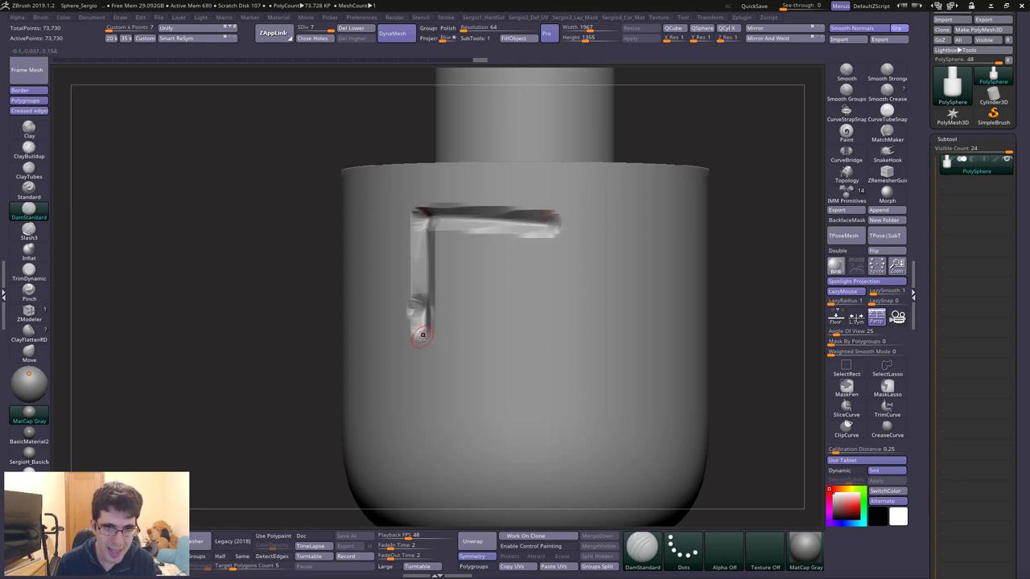
drag(414, 322, 487, 360)
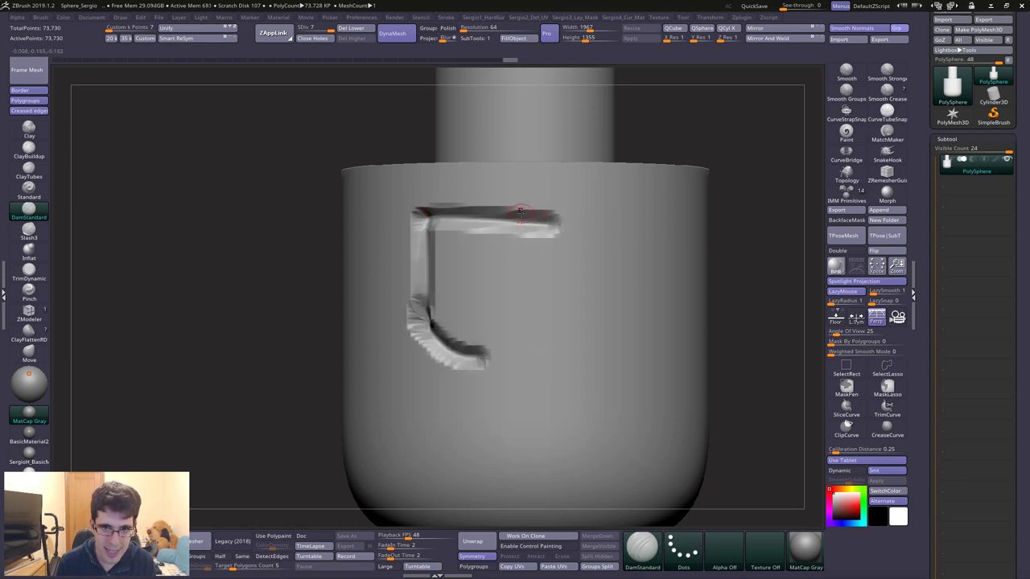
mouse_move(521, 211)
mouse_down()
mouse_move(567, 256)
mouse_move(568, 366)
mouse_move(463, 358)
mouse_up()
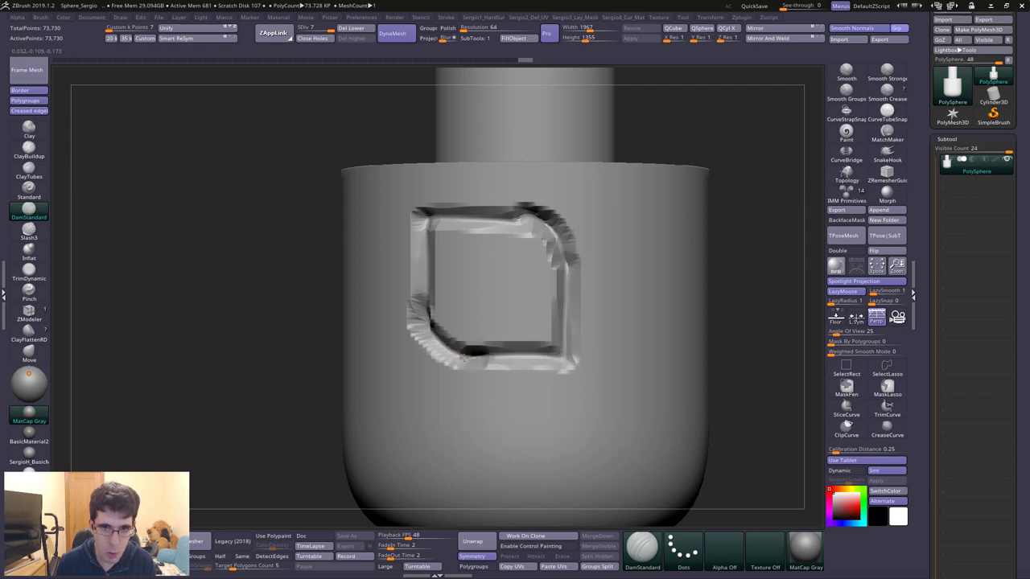
drag(634, 190, 592, 221)
drag(370, 412, 398, 367)
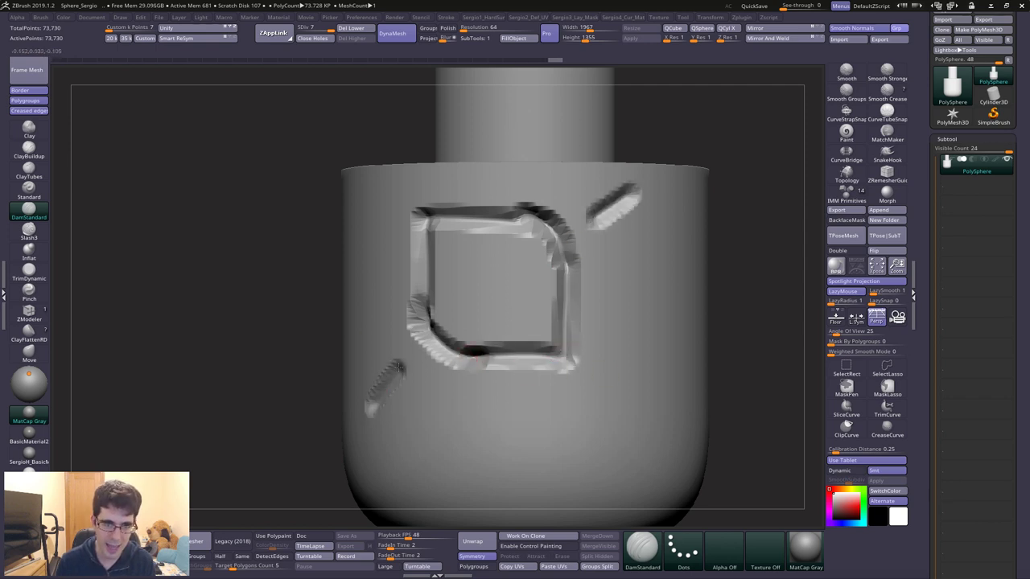
drag(378, 187, 398, 211)
drag(579, 387, 602, 410)
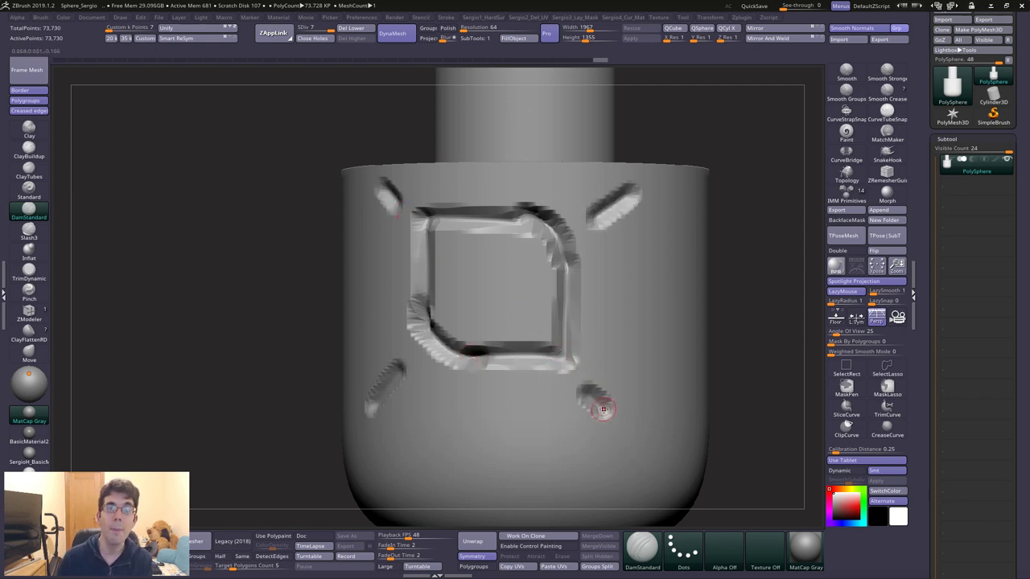
- Delete lower subdivision levels and replace the sculpt with a new Cube3D mesh
click(879, 210)
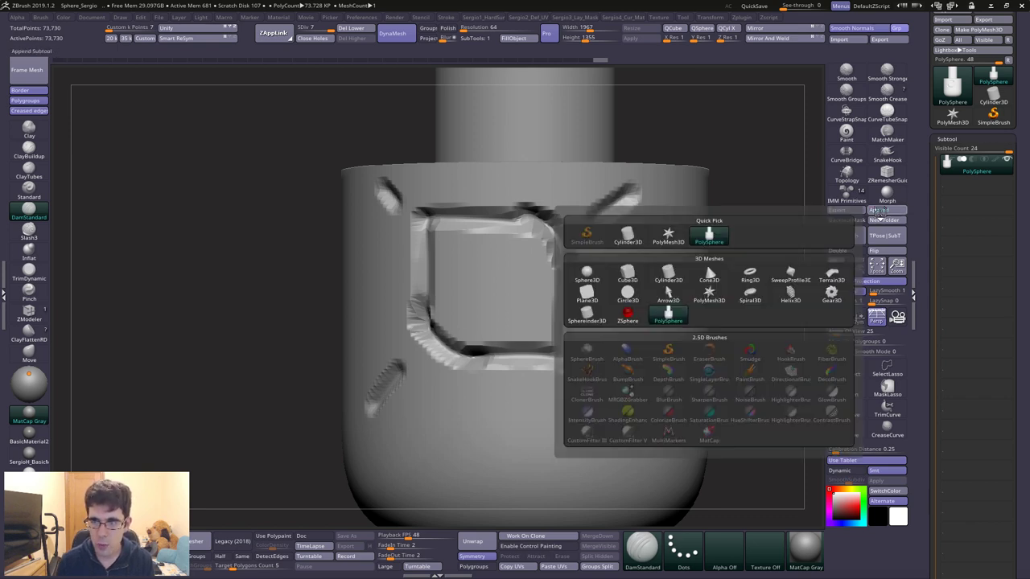
click(627, 280)
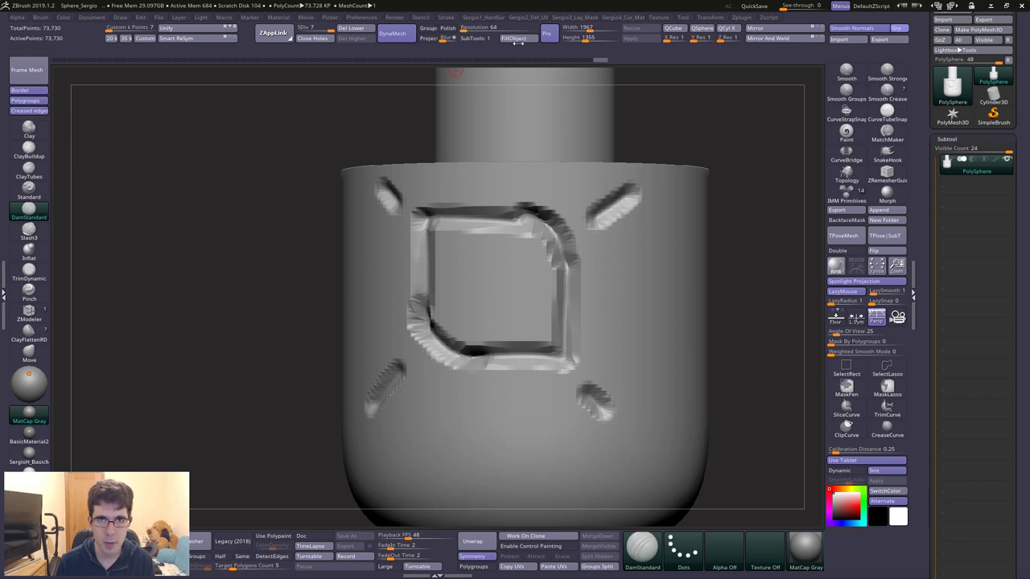
click(350, 28)
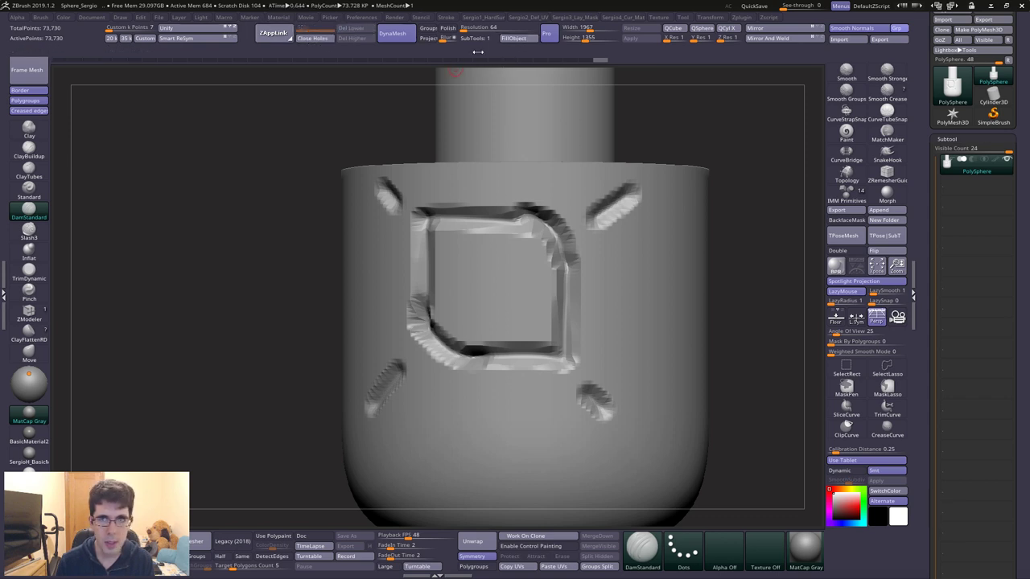
click(676, 28)
mouse_move(514, 258)
mouse_down()
mouse_move(543, 388)
mouse_move(542, 363)
mouse_move(277, 223)
mouse_up()
- Orient the new cube, preview it smoothed with Dynamic Subdiv and Polyframe off, and select ZModeler
key(shift+f)
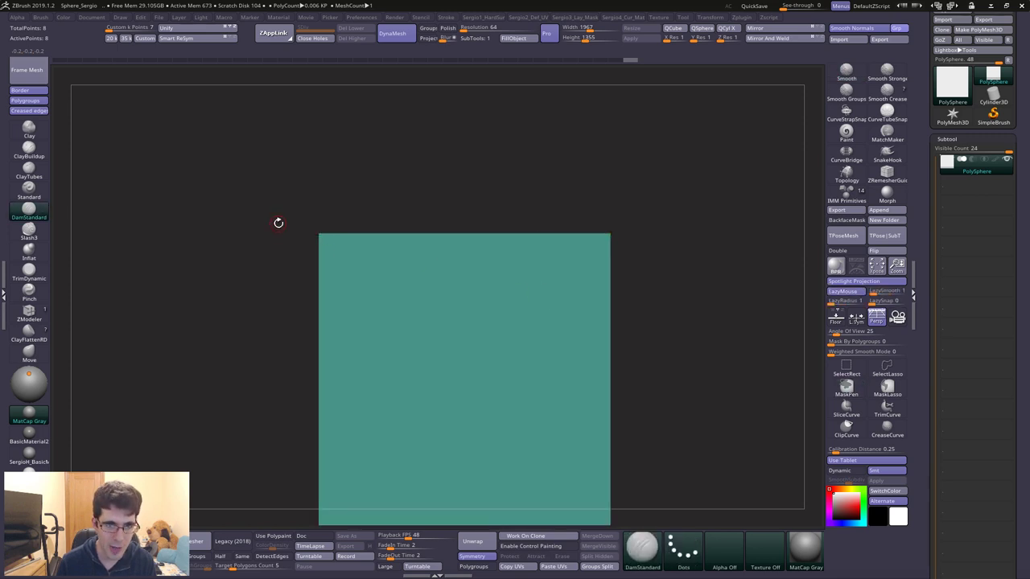
mouse_move(629, 501)
alt+mouse_down()
mouse_move(616, 335)
mouse_move(621, 379)
alt+mouse_up()
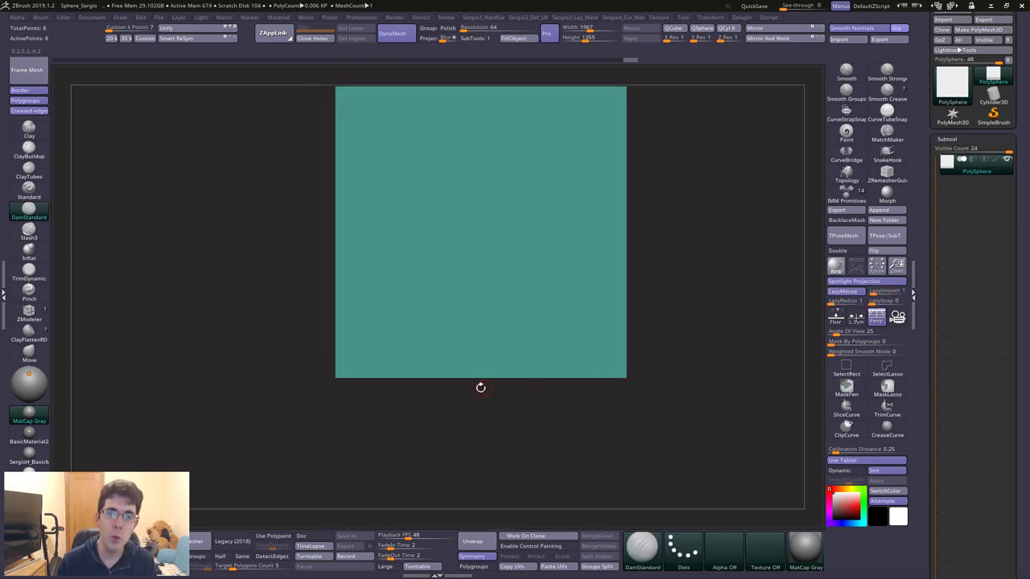
alt+drag(621, 171, 594, 247)
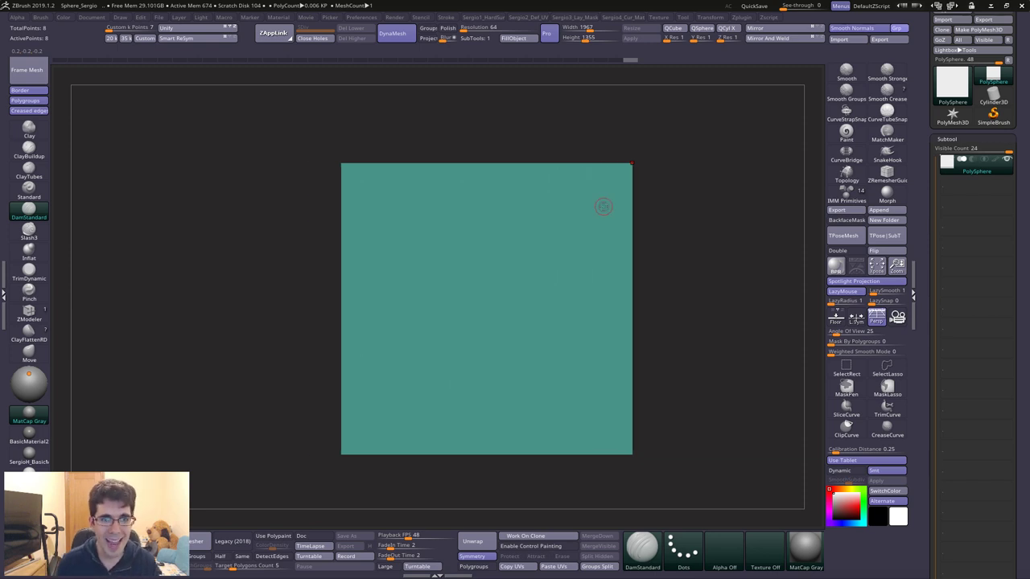
drag(603, 206, 590, 217)
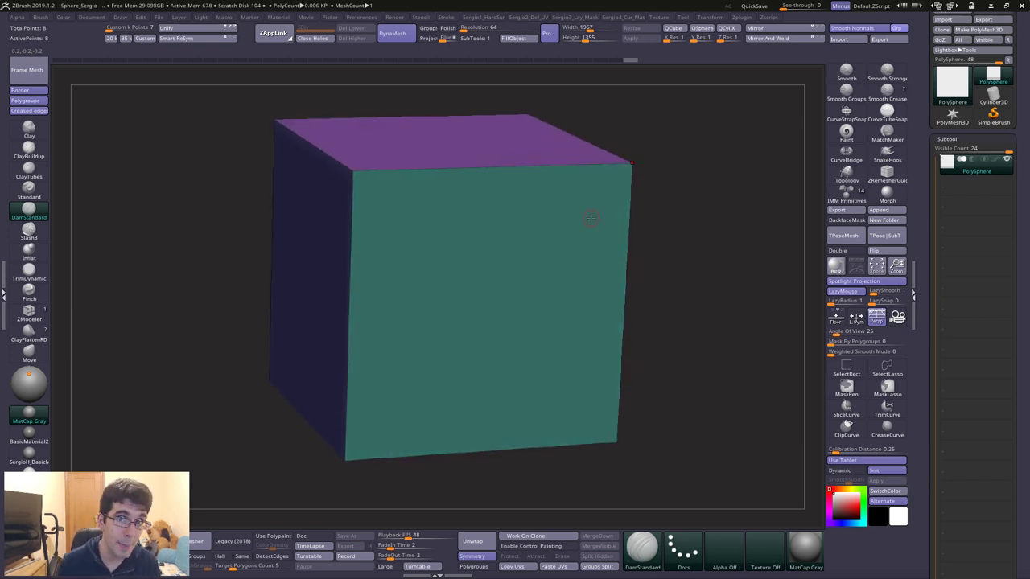
key(d)
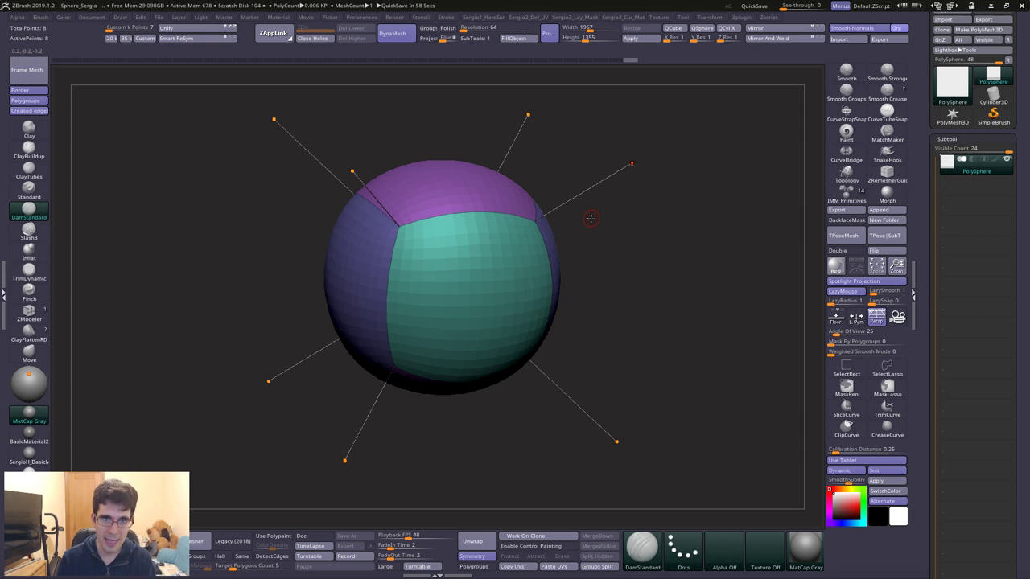
key(shift+f)
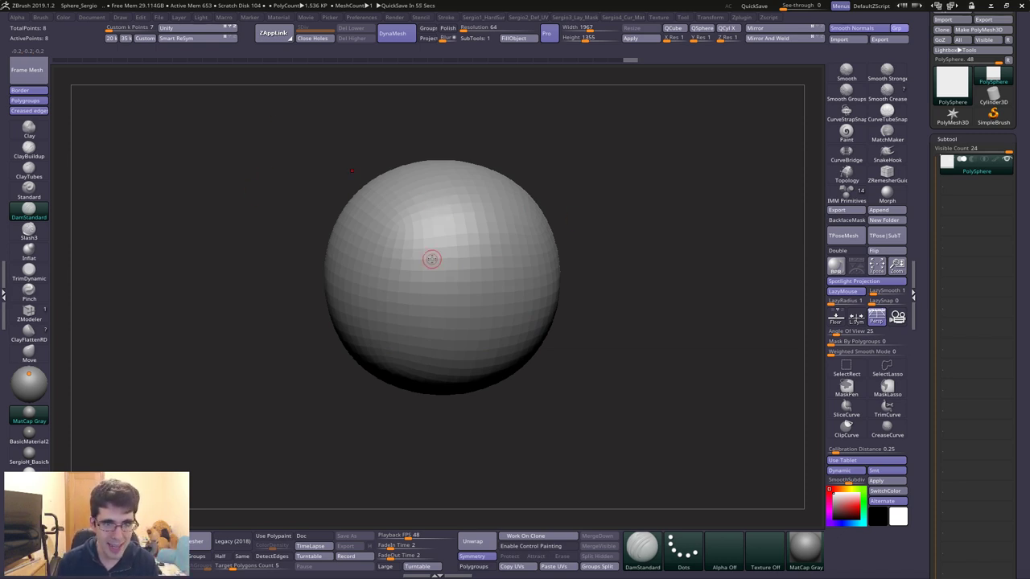
key(b)
key(z)
key(m)
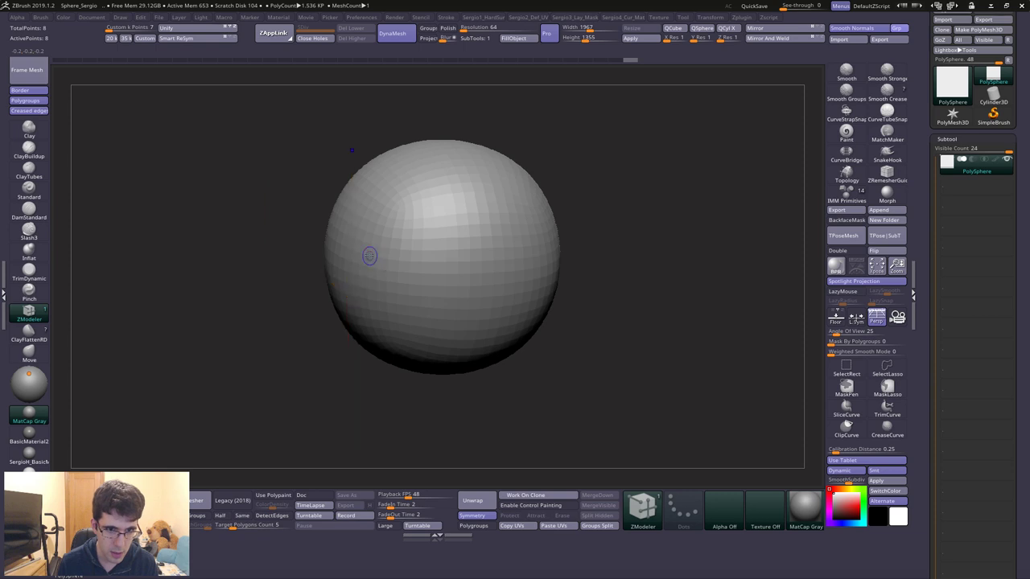
- Crease the cube's edges with Crease Edge and pull a face into a teardrop point
key(shift+d)
right_click(349, 287)
click(263, 359)
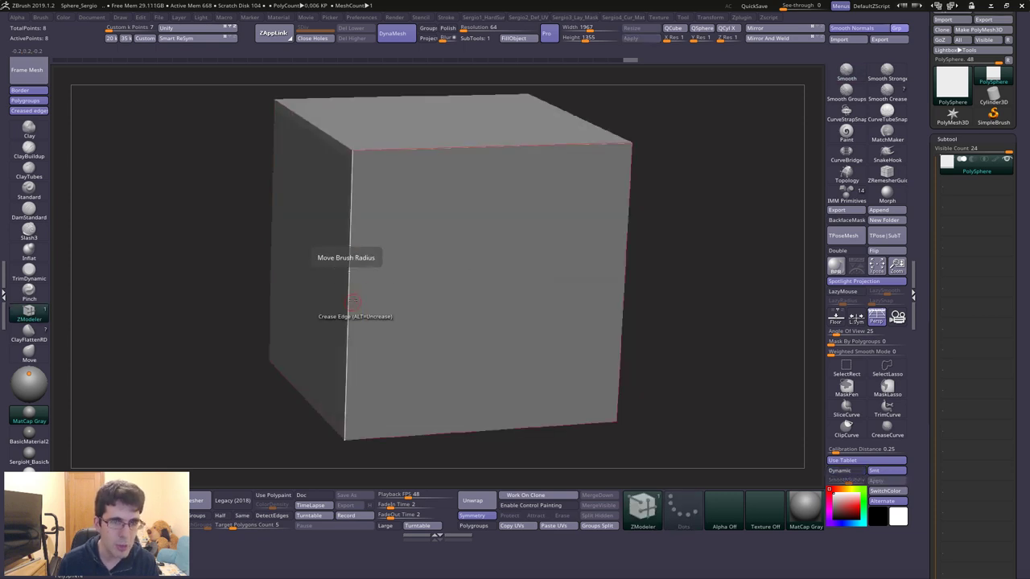
key(d)
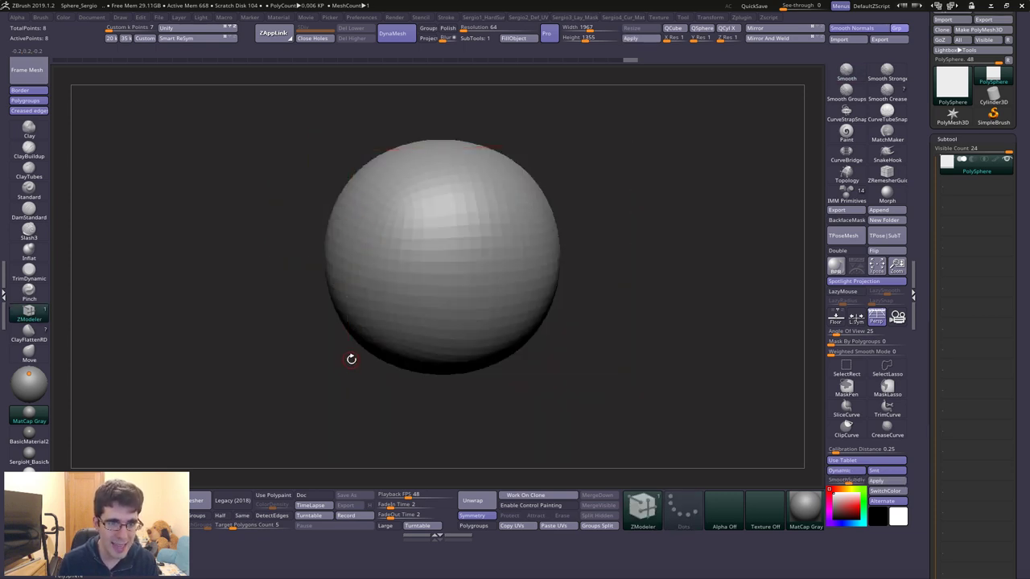
alt+drag(346, 255, 410, 260)
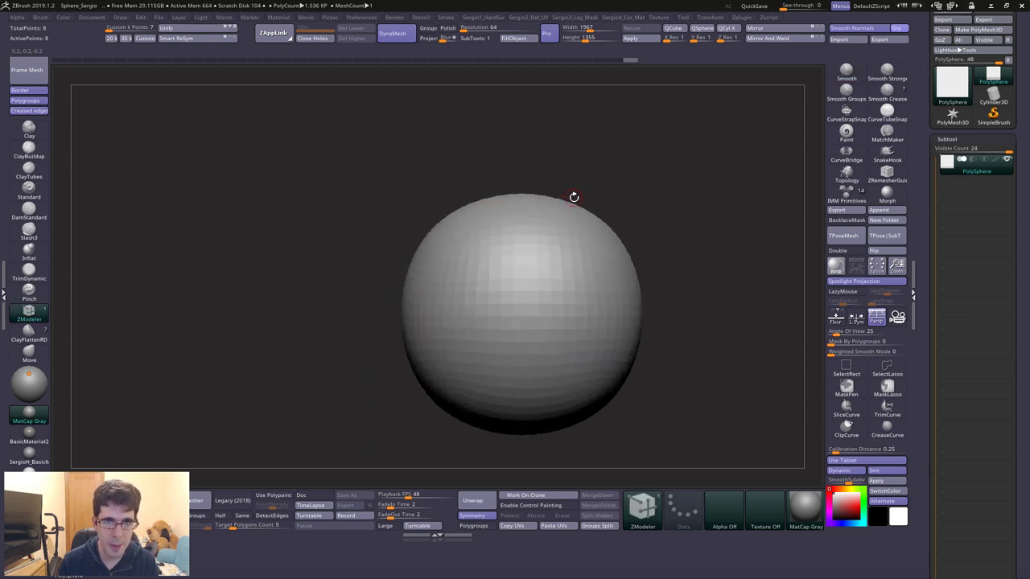
alt+drag(454, 182, 314, 92)
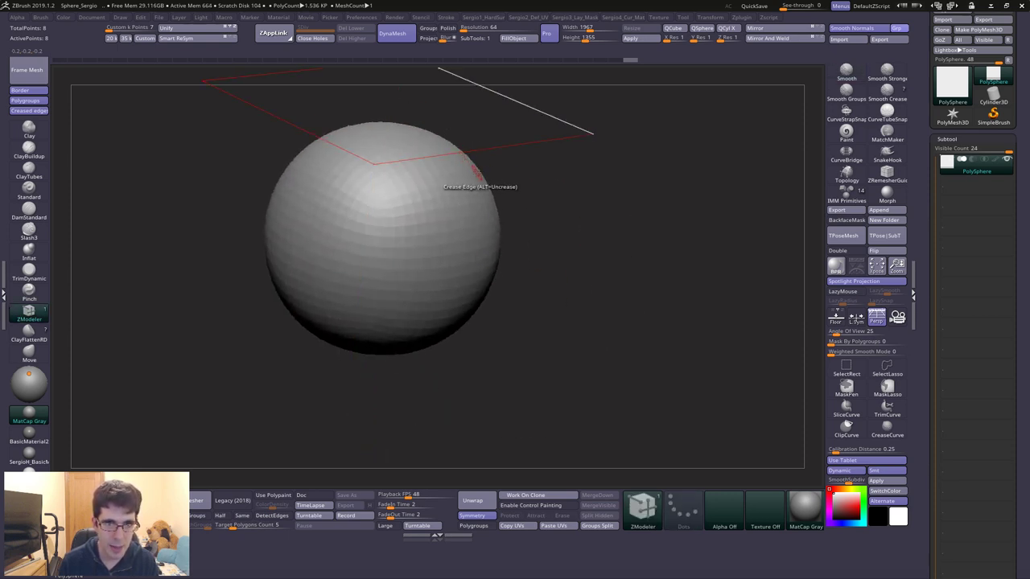
drag(484, 173, 519, 144)
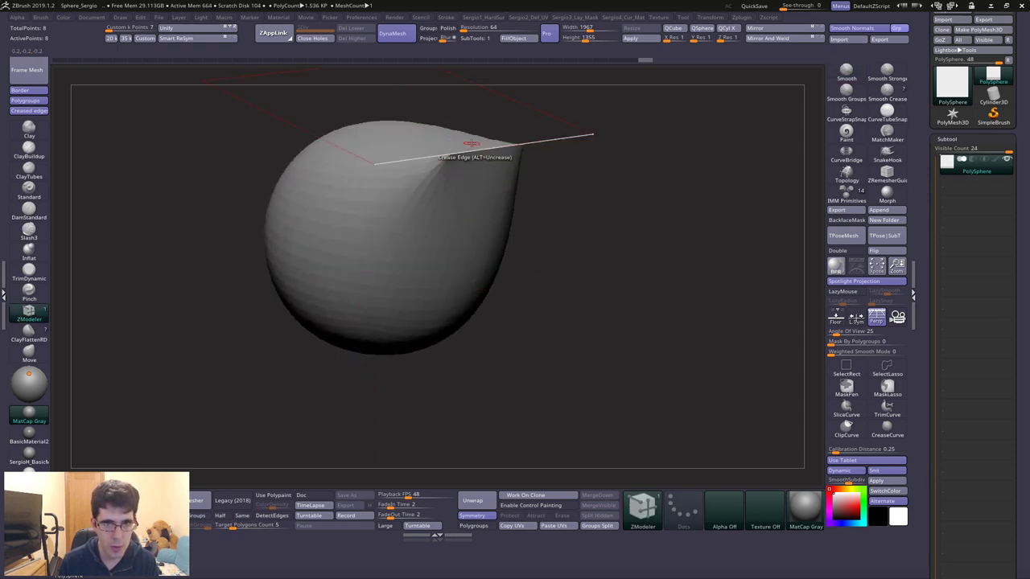
drag(356, 294, 346, 438)
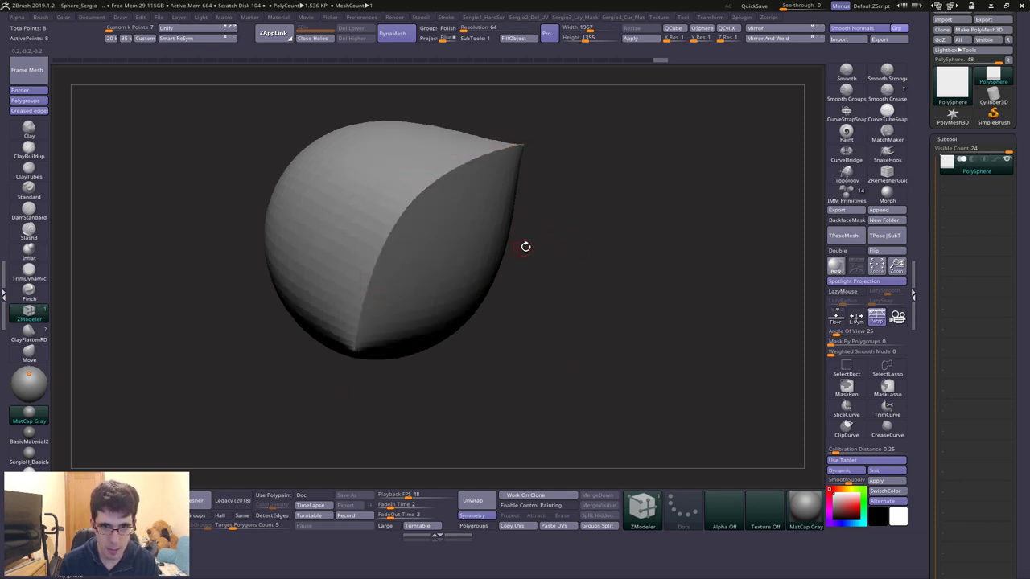
- Compare the hard cube with its smoothed preview from front and side views under ZModeler
key(shift+d)
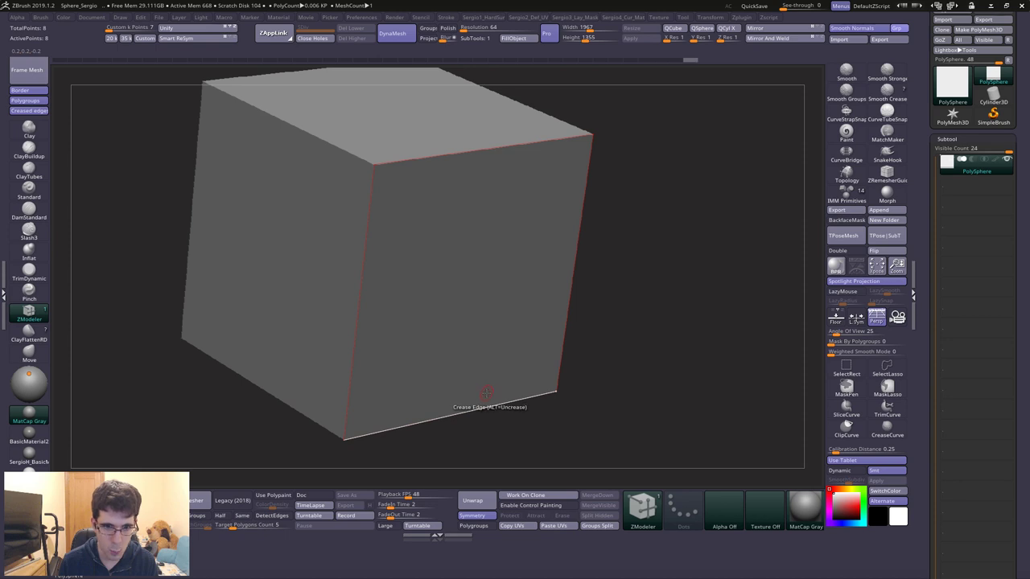
key(d)
drag(486, 392, 457, 250)
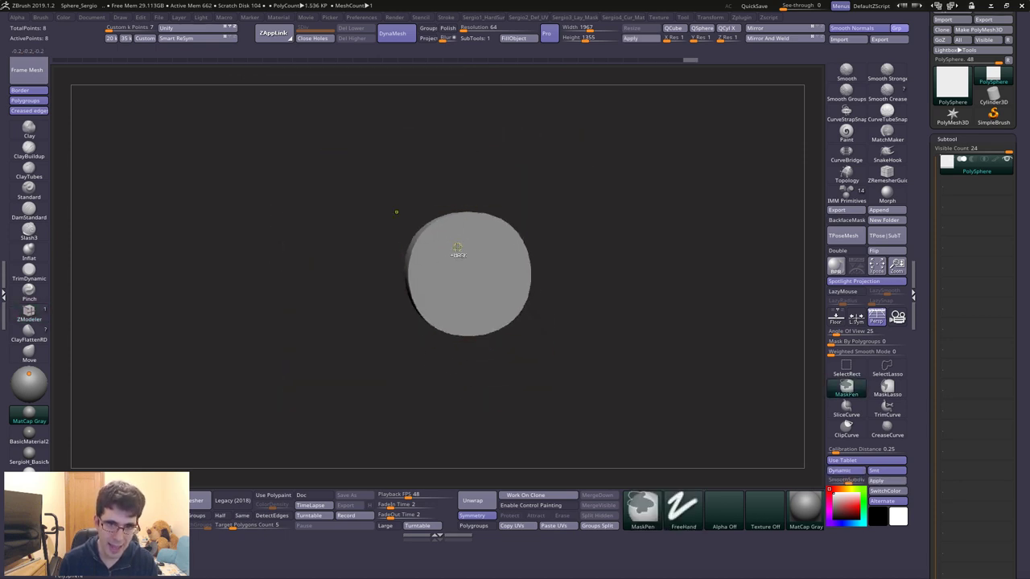
drag(475, 322, 544, 314)
key(b)
key(z)
key(m)
alt+drag(172, 299, 378, 285)
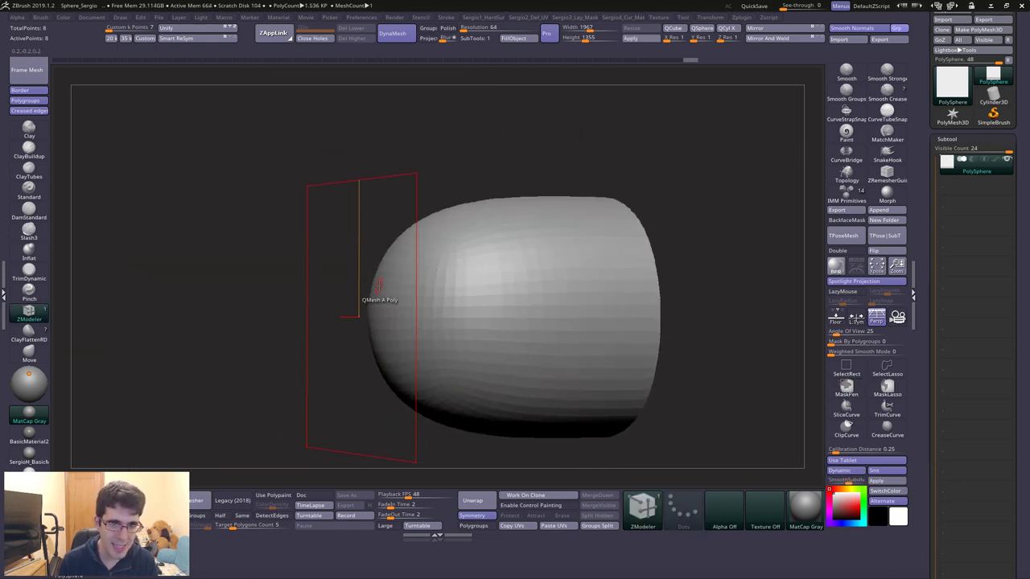
key(space)
key(shift+d)
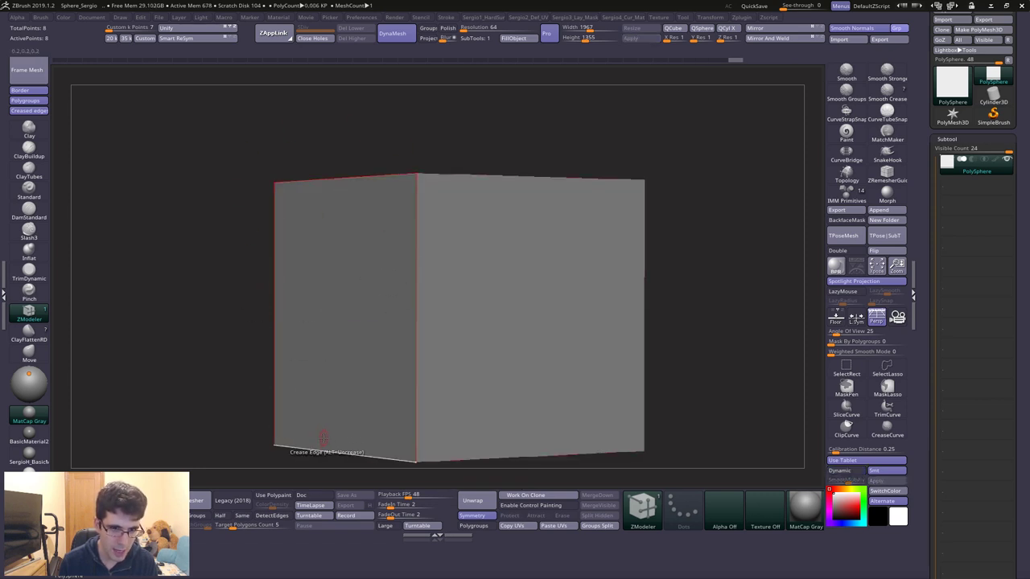
- Re-enable Dynamic Subdiv and orbit around the smoothed cylinder to inspect its round end, length and top
key(d)
drag(538, 294, 464, 302)
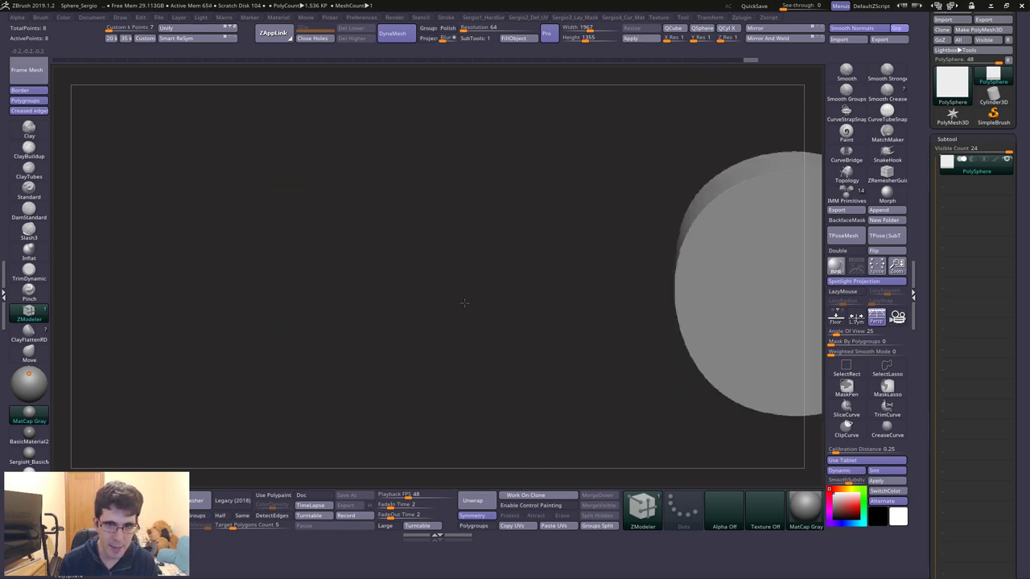
drag(540, 299, 716, 265)
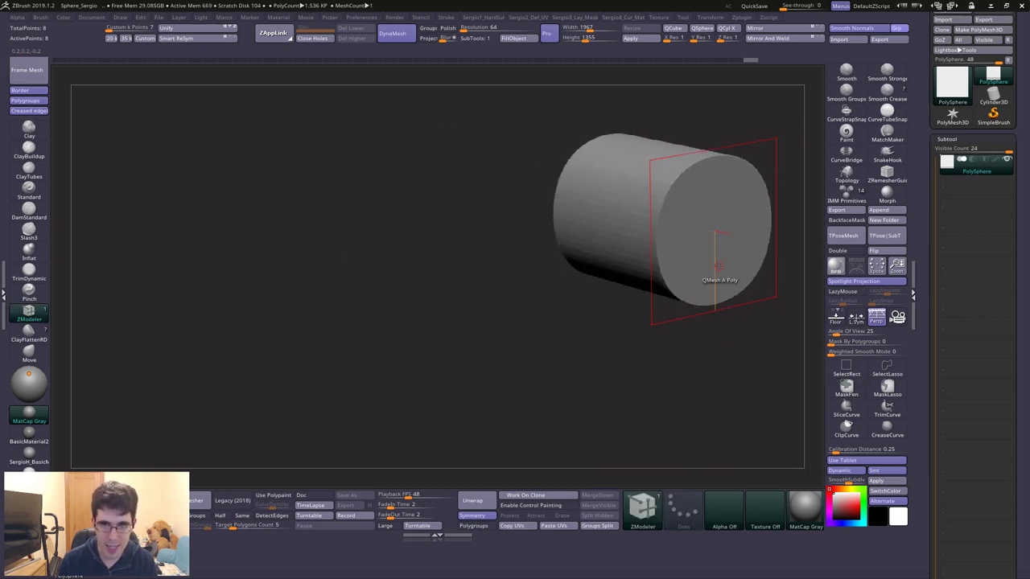
mouse_move(715, 266)
right_down()
mouse_move(558, 234)
mouse_move(394, 263)
right_up()
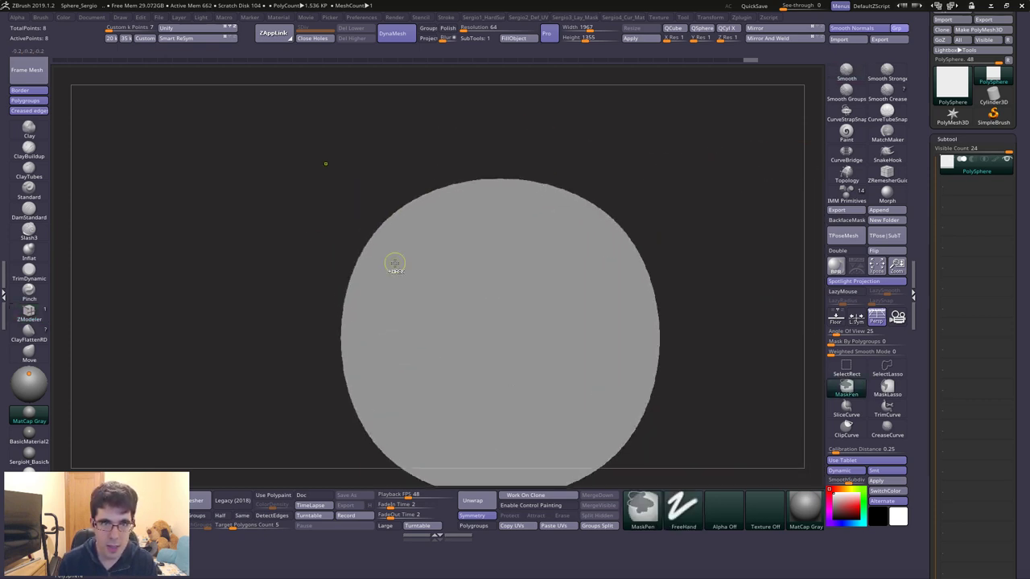
alt+right_drag(619, 407, 478, 288)
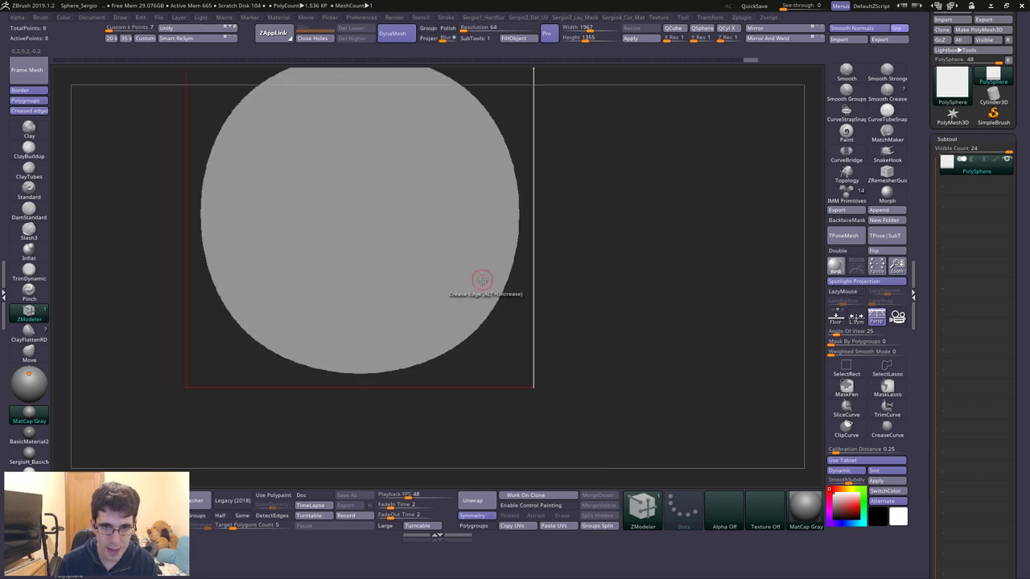
alt+right_drag(509, 343, 536, 386)
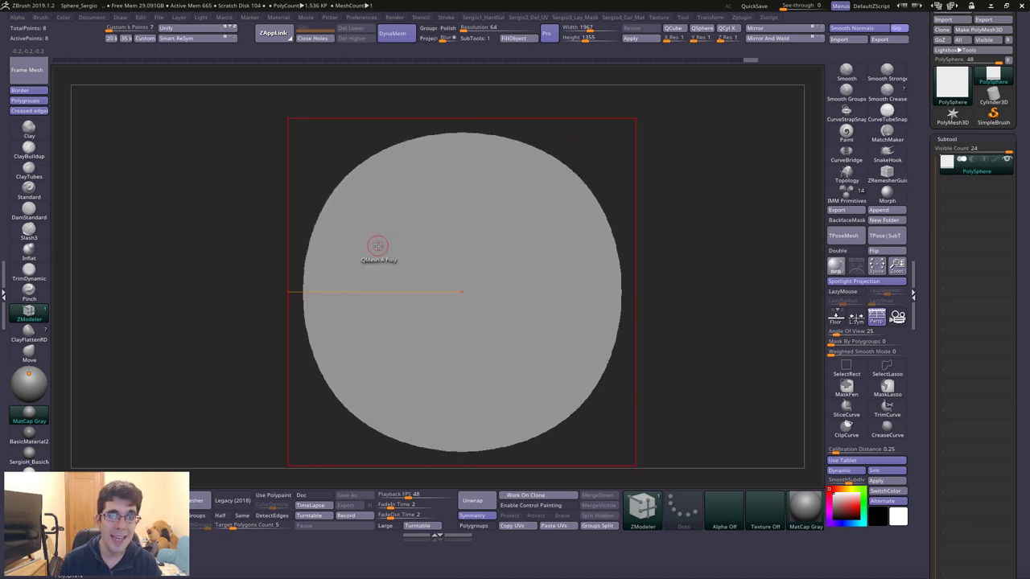
right_drag(322, 239, 322, 172)
mouse_move(274, 118)
right_down()
mouse_move(229, 150)
mouse_move(425, 305)
mouse_move(443, 253)
mouse_move(536, 337)
right_up()
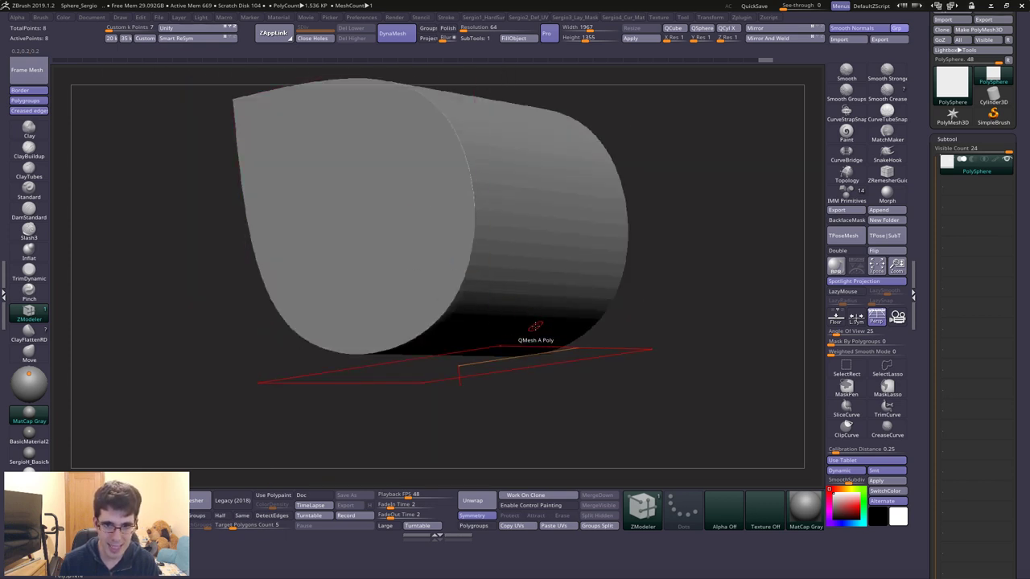
mouse_move(569, 303)
right_down()
mouse_move(524, 276)
mouse_move(486, 206)
mouse_move(472, 287)
mouse_move(471, 207)
right_up()
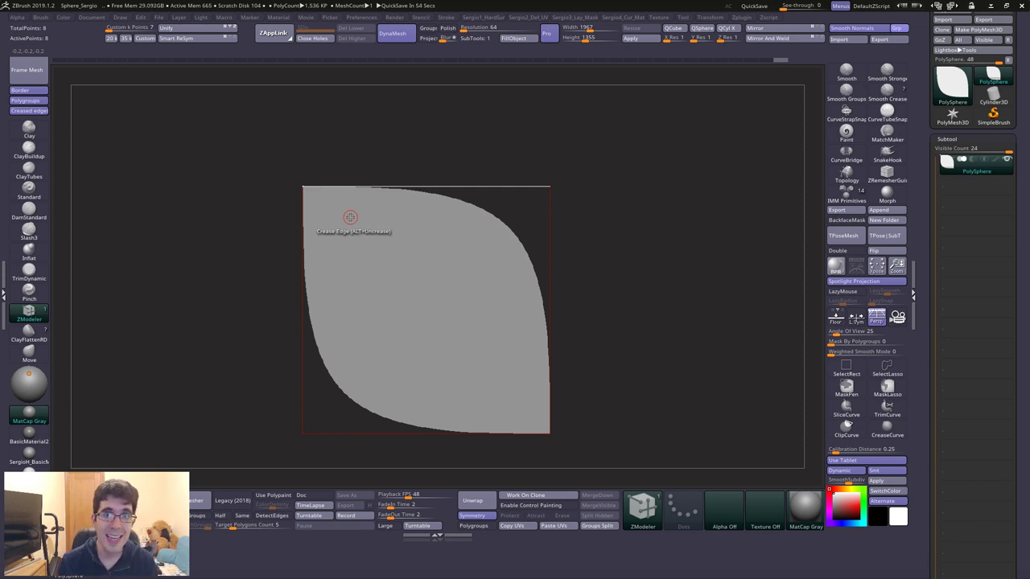
- With smoothing off and polygroups shown, insert a horizontal edge loop across the cube's front face
key(shift+d)
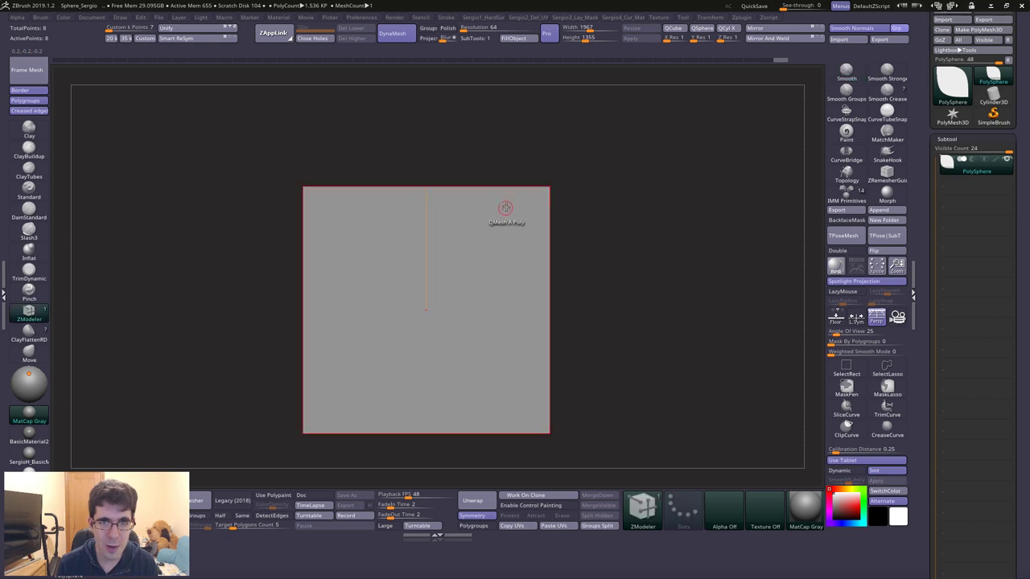
right_drag(505, 207, 507, 242)
key(shift+f)
key(space)
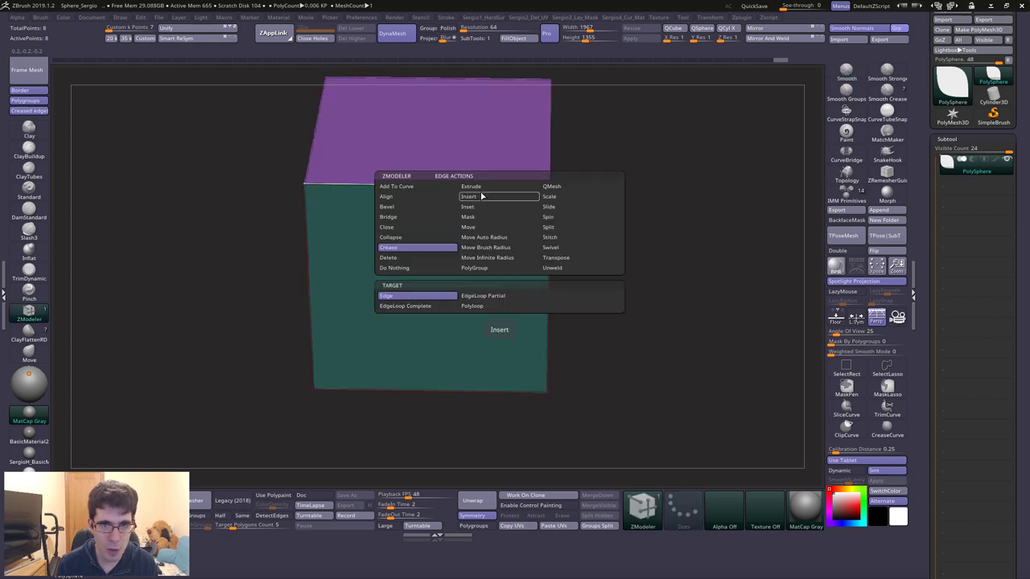
click(481, 195)
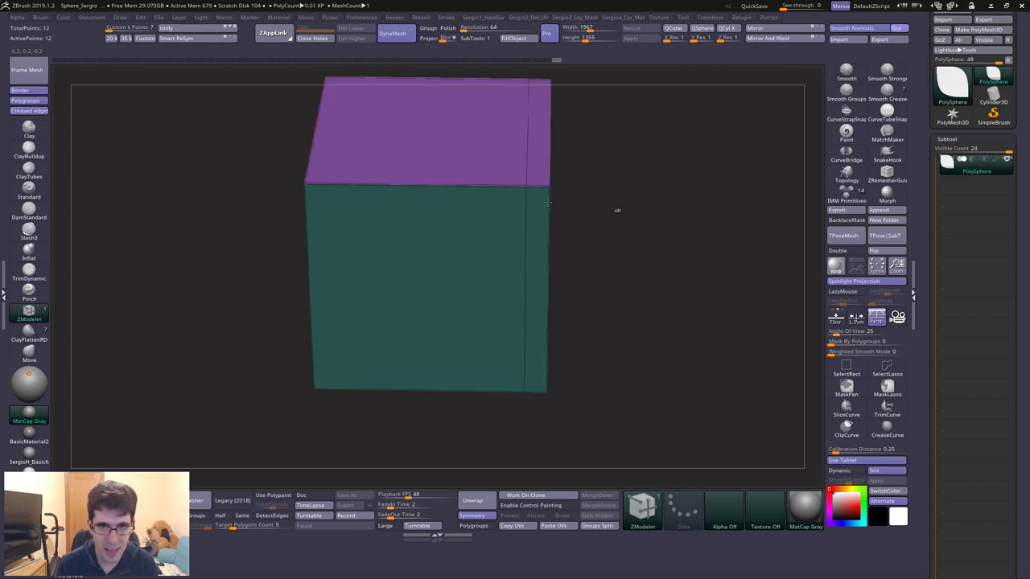
mouse_move(616, 209)
mouse_down()
mouse_move(566, 209)
mouse_move(641, 220)
mouse_move(620, 202)
mouse_move(531, 229)
mouse_move(635, 222)
mouse_move(555, 297)
mouse_move(564, 314)
mouse_move(390, 395)
mouse_move(391, 379)
mouse_move(427, 418)
mouse_move(544, 352)
mouse_up()
- Preview the smoothed cube with the new loop, then view it from a three-quarter angle
key(d)
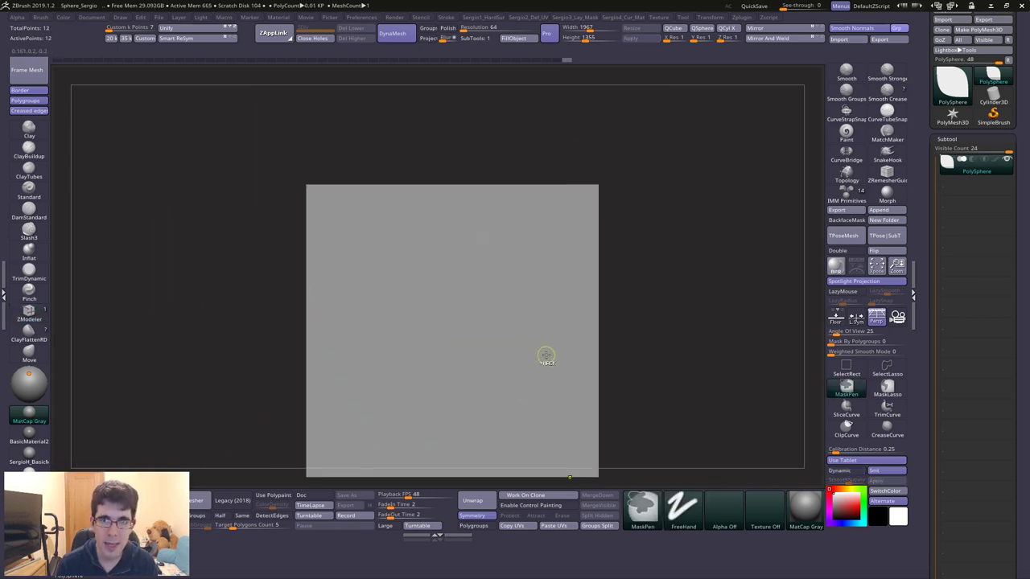
key(shift+d)
drag(655, 317, 561, 257)
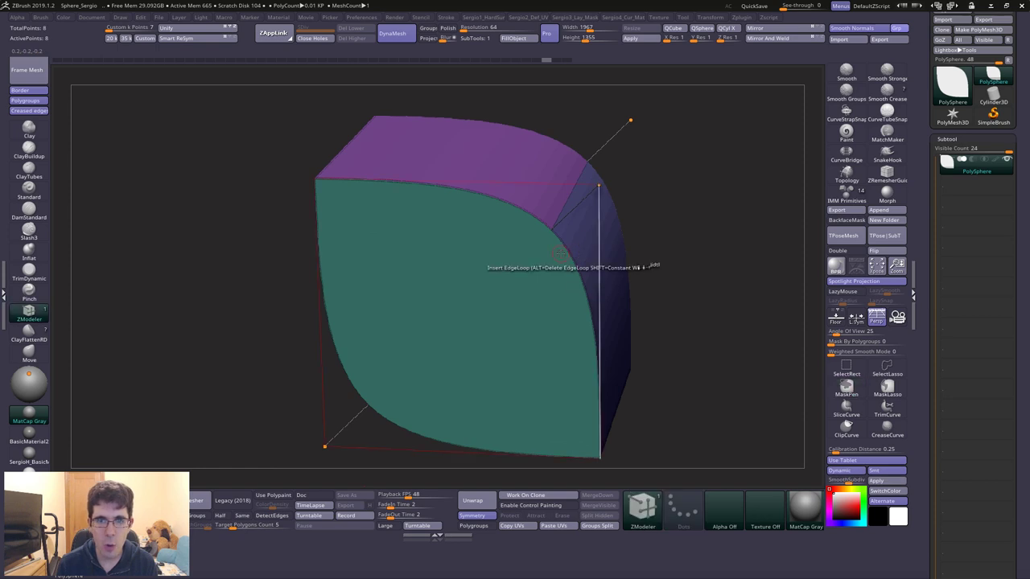
- Insert a vertical and a horizontal edge loop into the cube and view it head-on
key(ctrl+z)
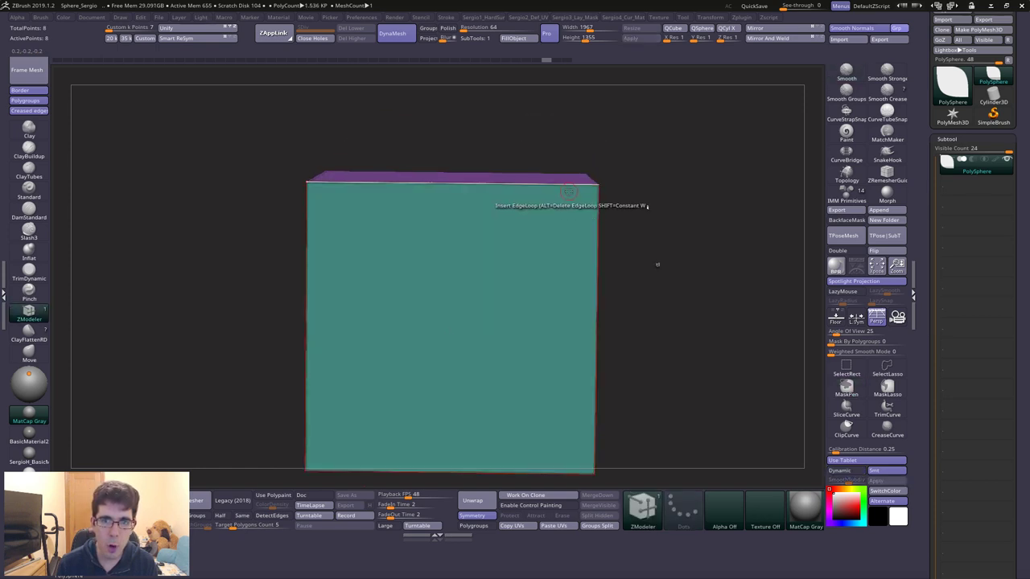
drag(552, 183, 506, 183)
click(597, 262)
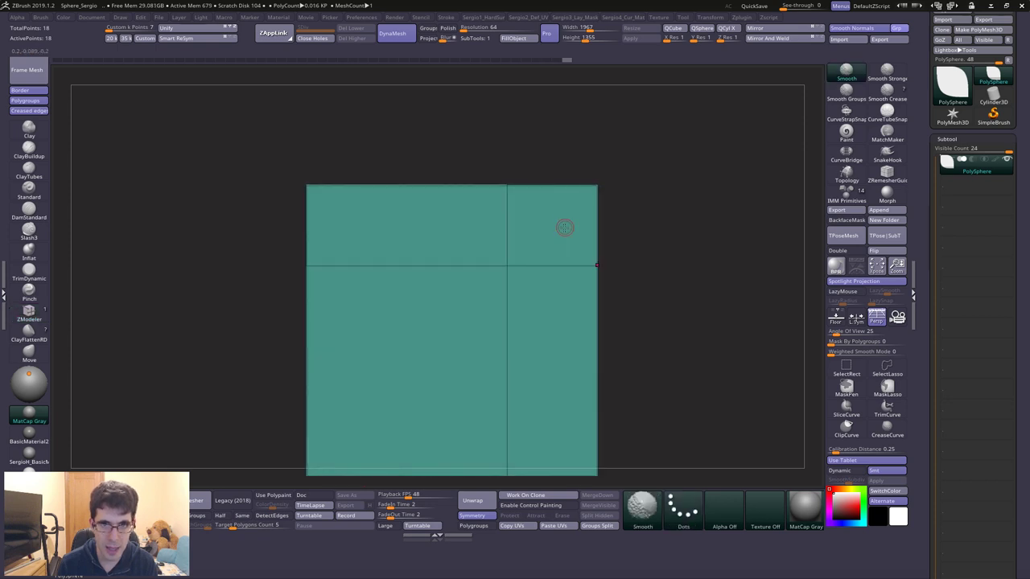
drag(563, 227, 563, 193)
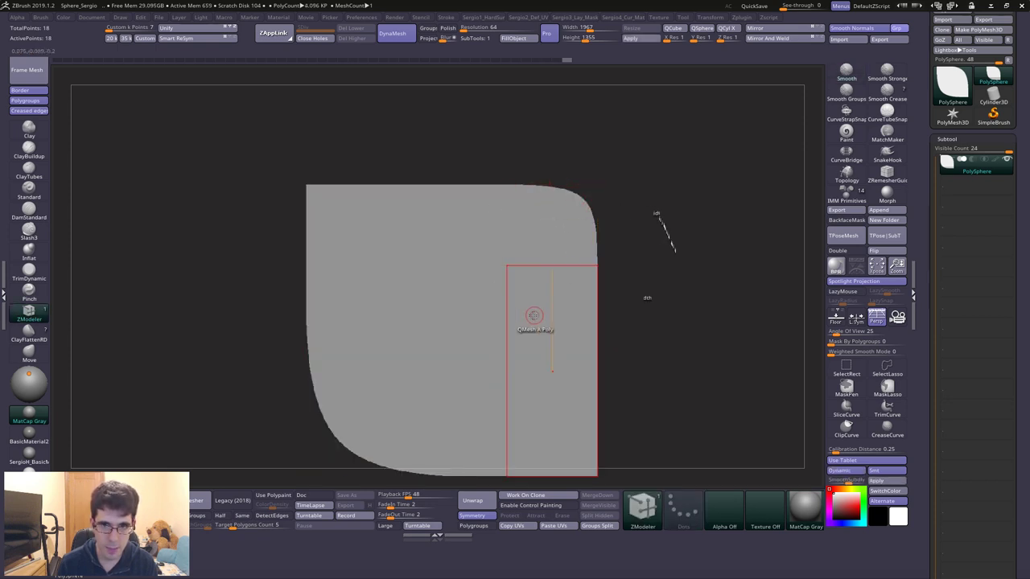
mouse_move(534, 314)
alt+right_down()
mouse_move(572, 260)
mouse_move(533, 298)
alt+right_up()
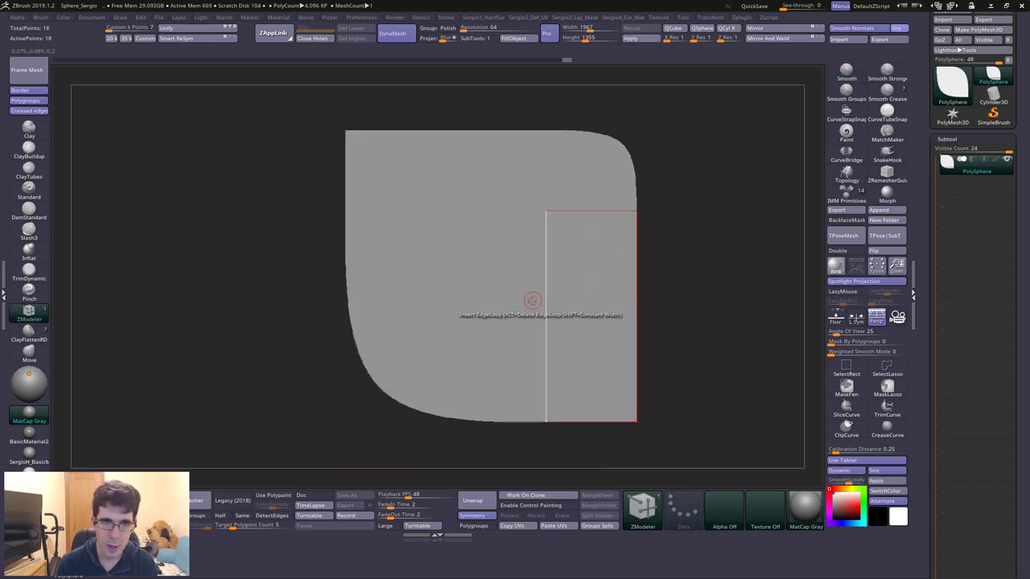
- Add a vertical loop slid toward the right border and a horizontal loop near the bottom
key(shift+d)
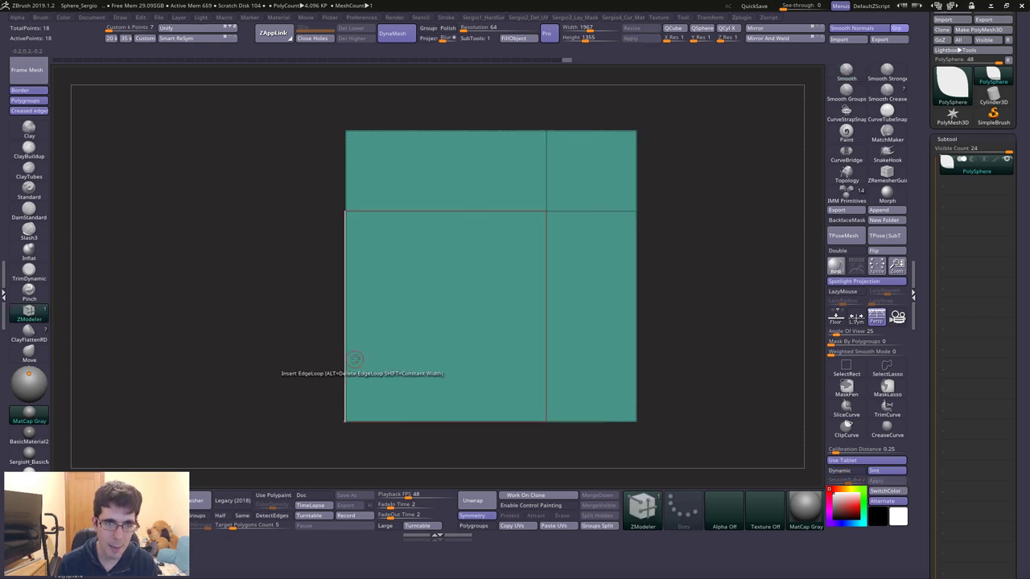
click(406, 421)
drag(406, 421, 443, 426)
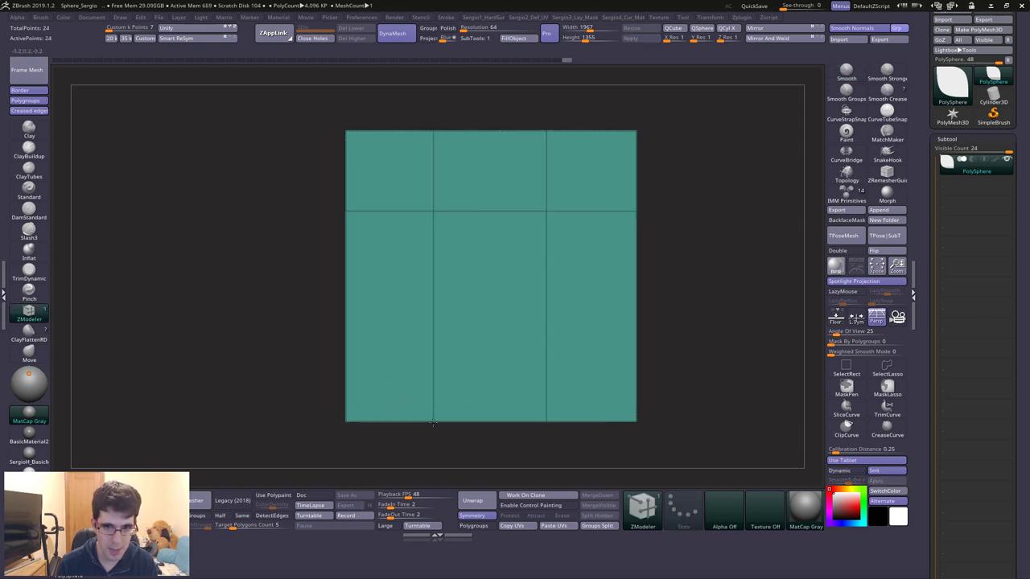
click(352, 333)
- Preview the smoothed 32-point box with wireframe hidden to check its tightly rounded corners
key(d)
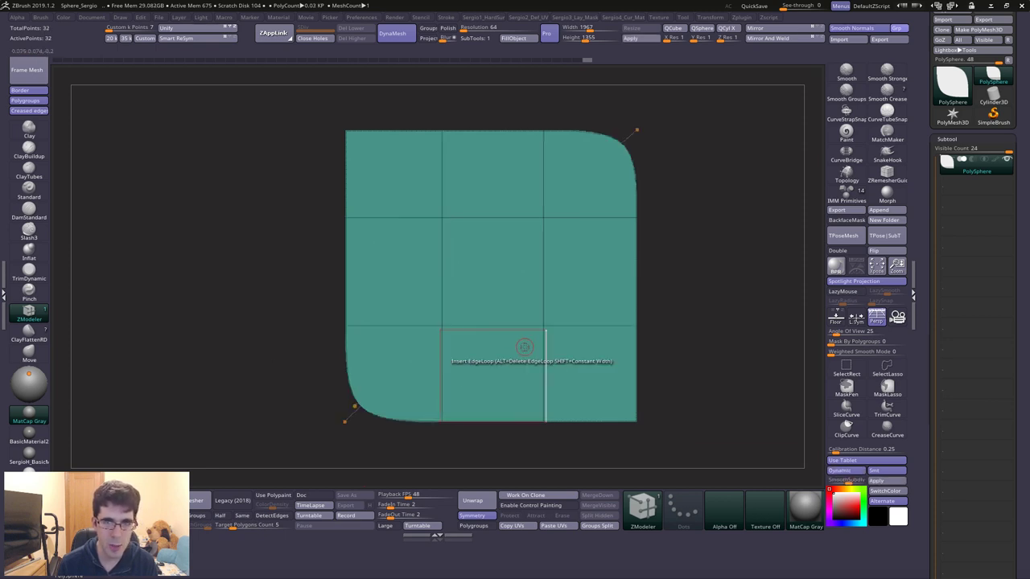
key(shift+f)
mouse_move(640, 300)
mouse_down()
mouse_move(563, 323)
mouse_move(573, 316)
mouse_move(558, 305)
mouse_move(696, 244)
mouse_up()
key(b)
key(z)
key(m)
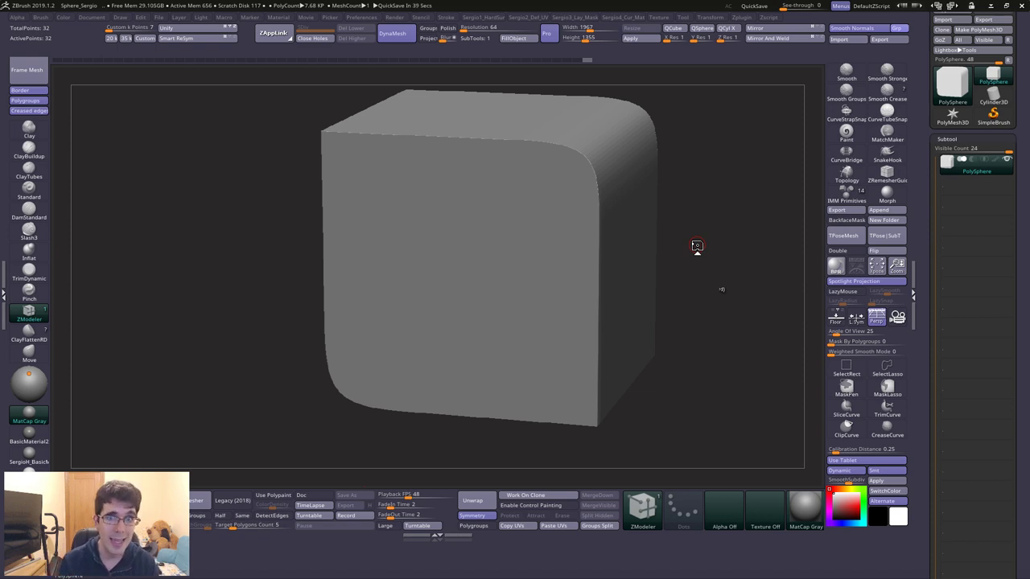
- Apply Dynamic Subdiv under Tool > Geometry and divide with Ctrl+D to SDiv 7 (122,882 points)
click(947, 139)
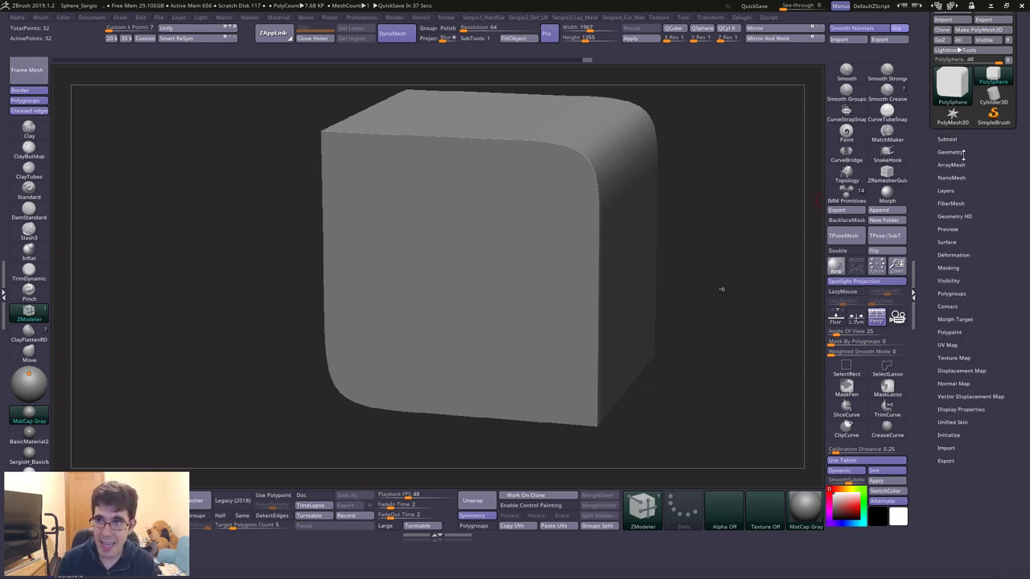
click(960, 153)
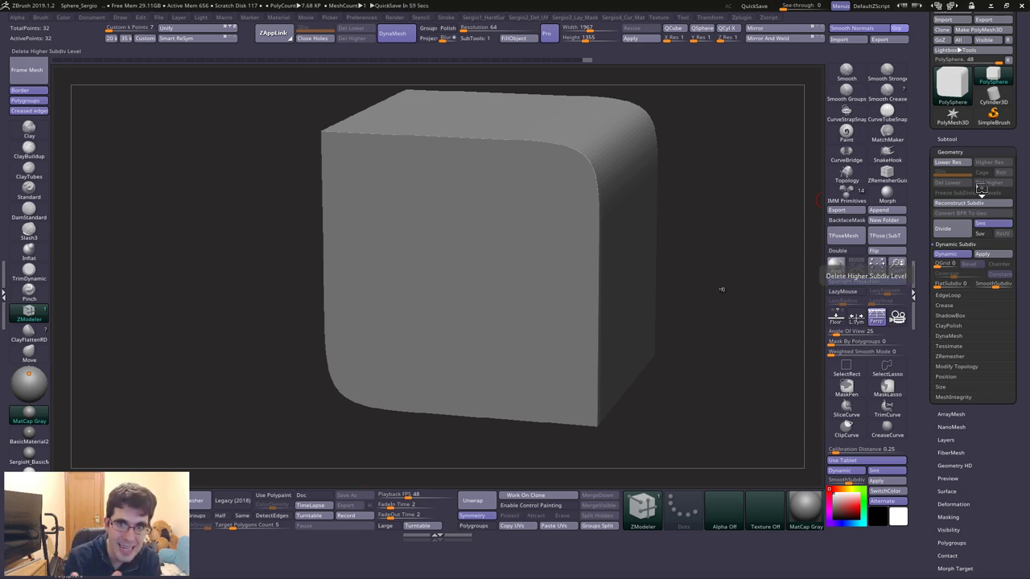
click(983, 255)
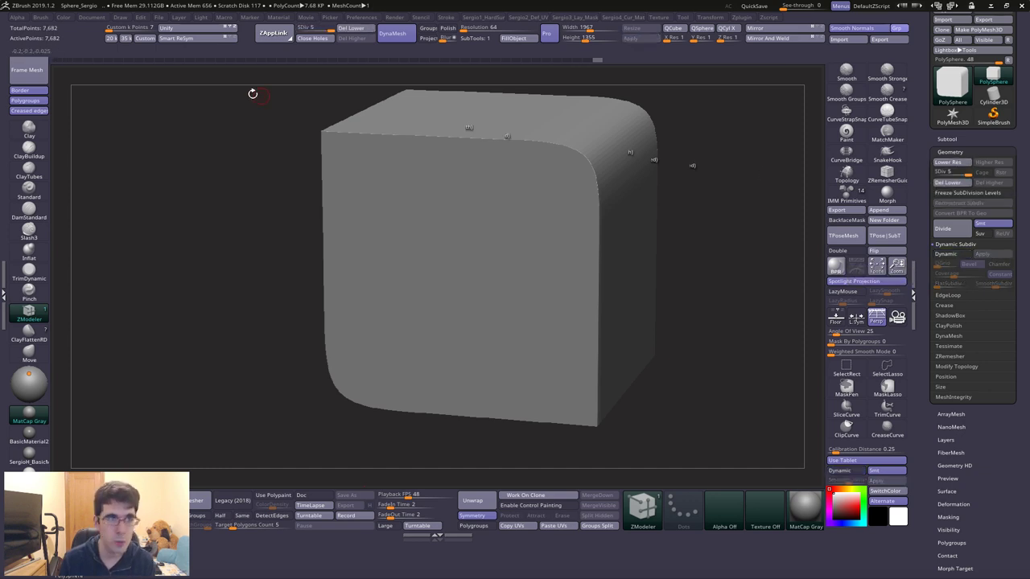
mouse_move(552, 200)
right_down()
mouse_move(618, 258)
mouse_move(572, 209)
right_up()
key(ctrl+d)
key(b)
key(z)
key(m)
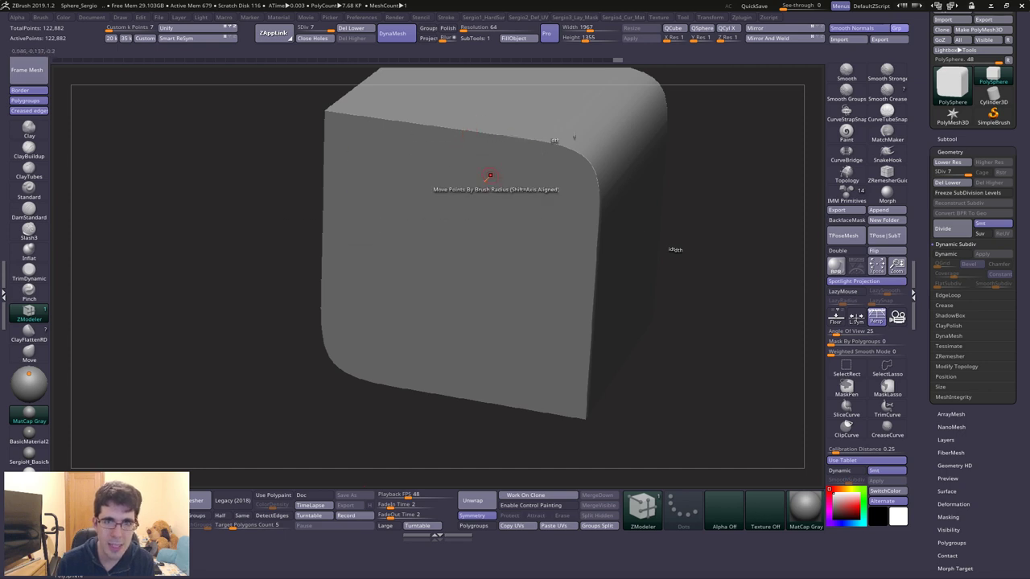
right_drag(580, 294, 563, 260)
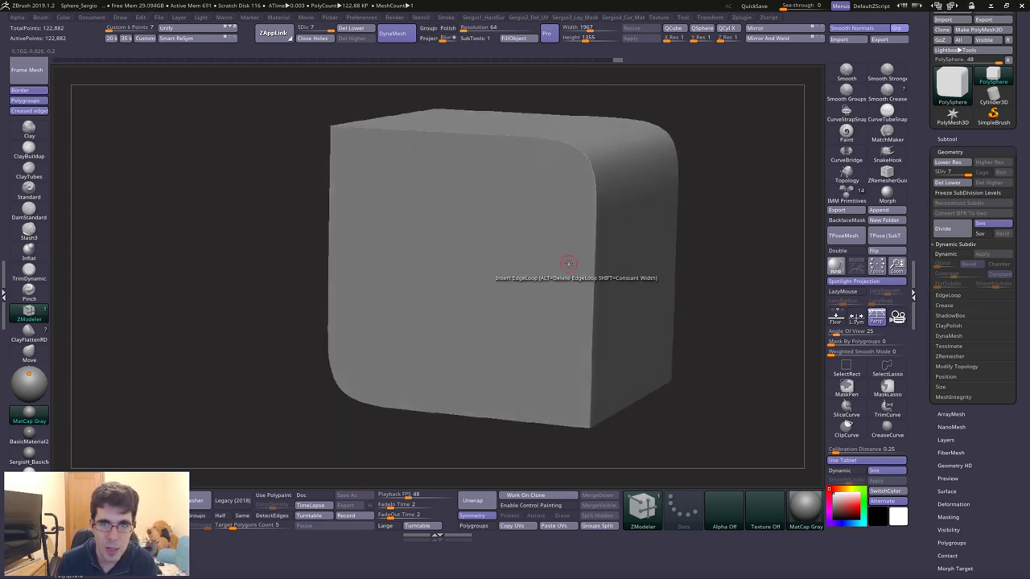